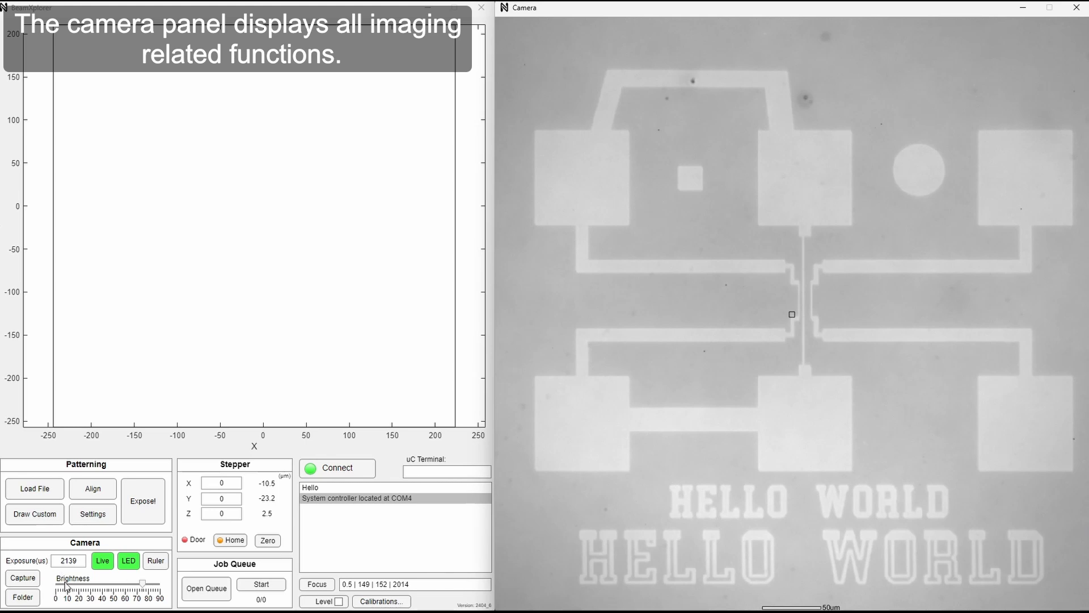
# Save the current camera image, open it from the captures folder to inspect it, and close the viewer and folder.
pyautogui.click(27, 582)
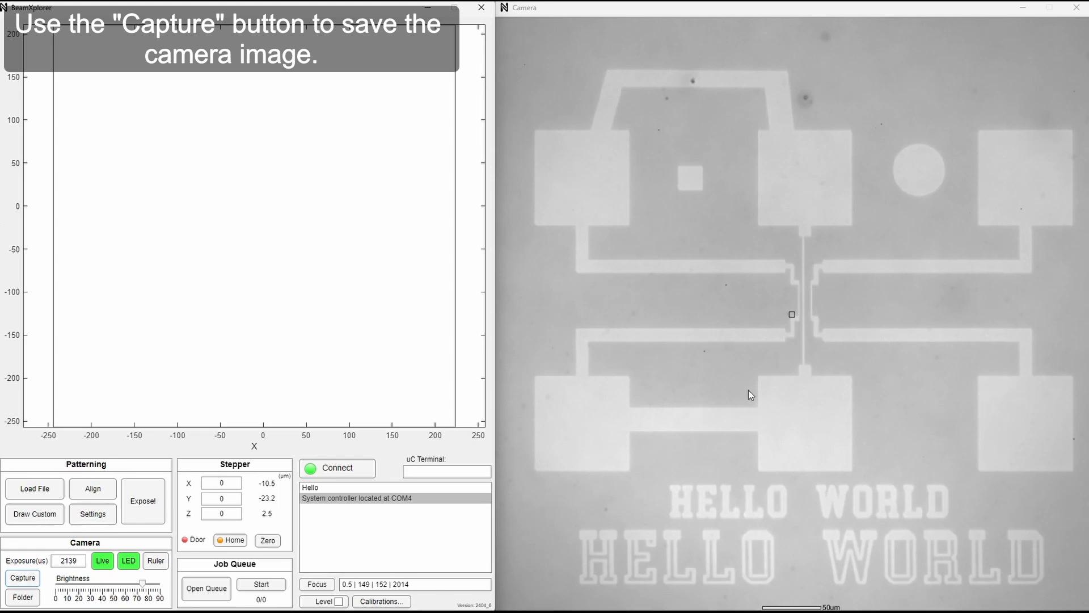
pyautogui.click(23, 597)
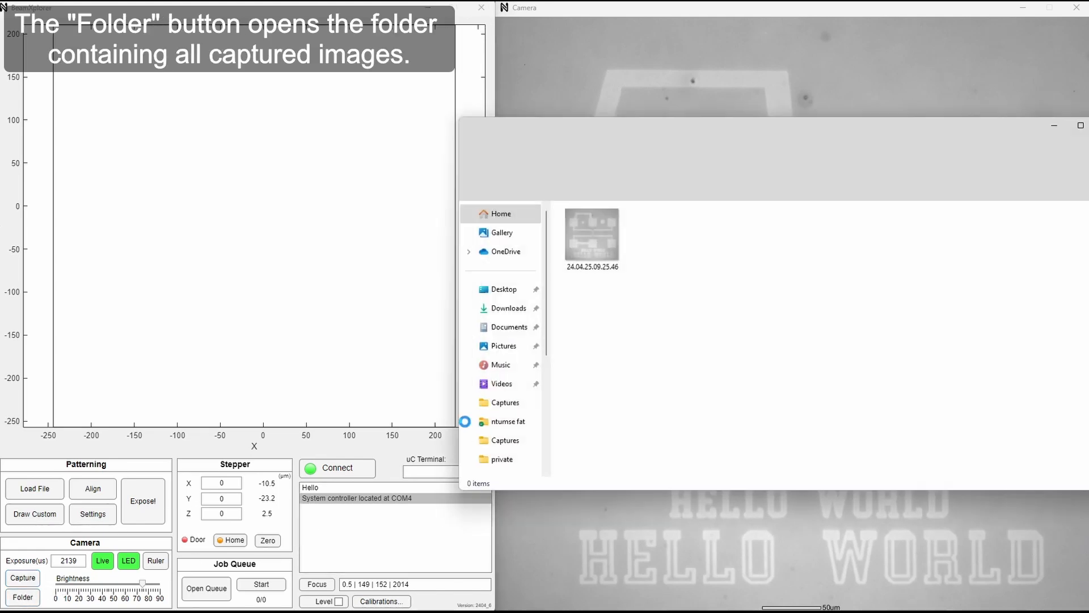
pyautogui.doubleClick(586, 237)
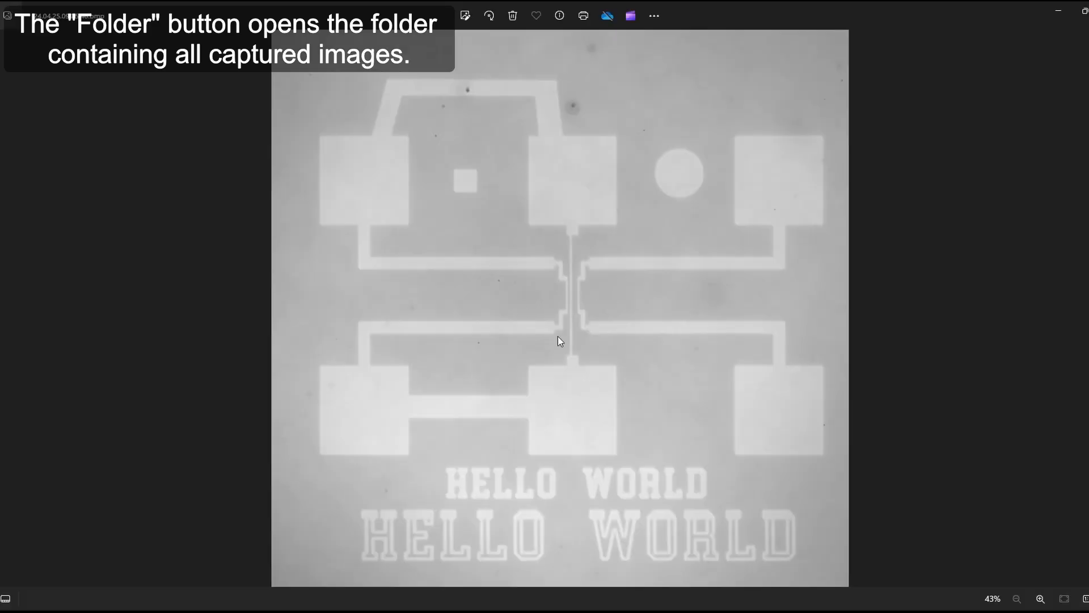
pyautogui.click(1088, 11)
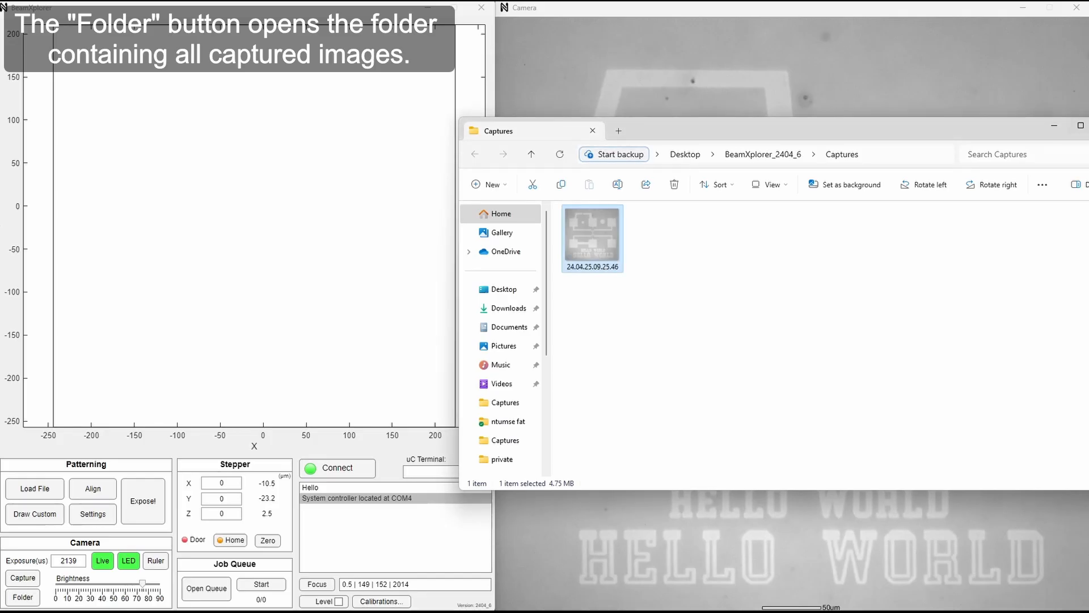
pyautogui.click(1087, 124)
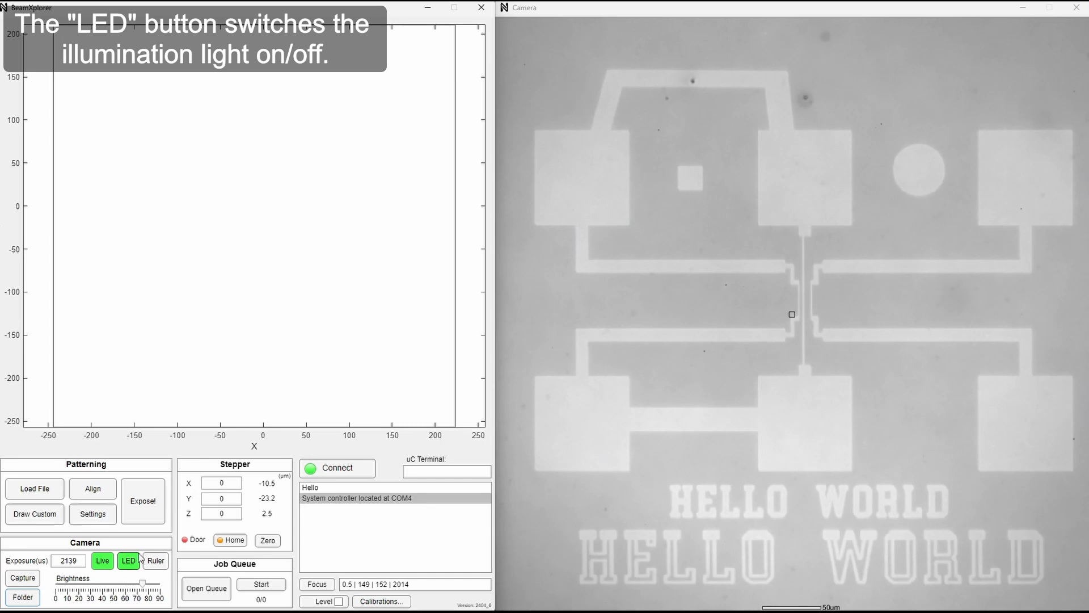
# Toggle the illumination LED off and on, leaving it switched on.
pyautogui.click(127, 565)
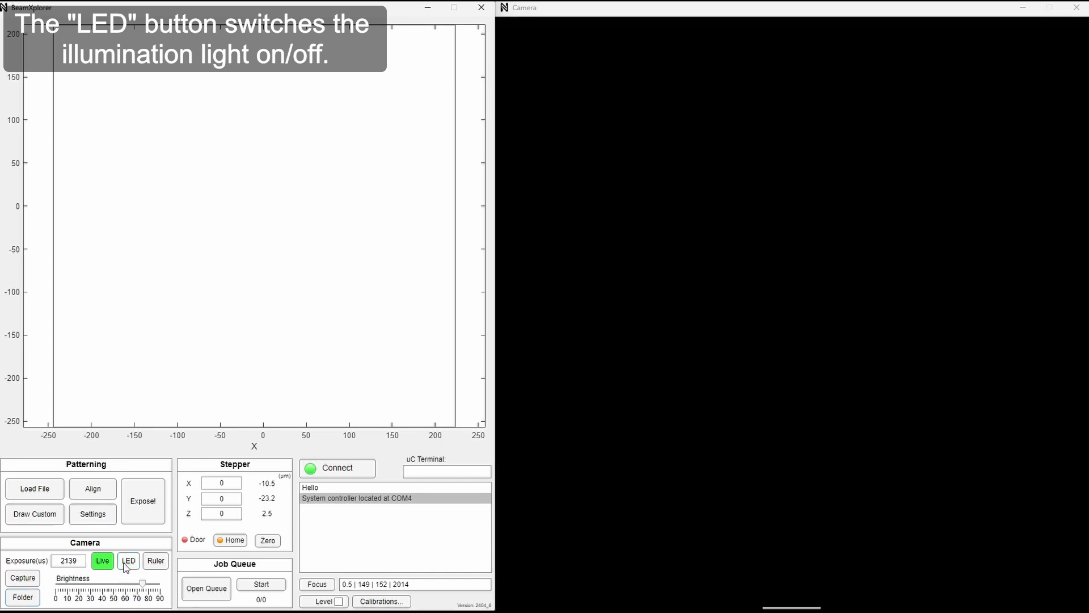
pyautogui.click(126, 566)
pyautogui.click(126, 566)
pyautogui.click(128, 563)
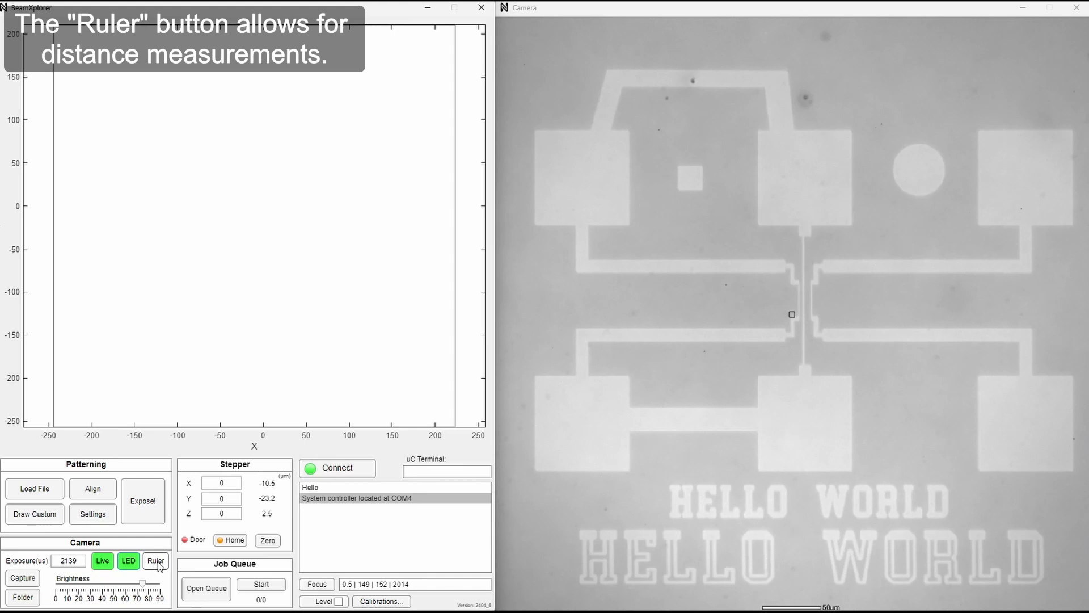
# Measure a diagonal distance across the centre of the camera image with the ruler, shift the ruler line down, and delete it.
pyautogui.click(156, 564)
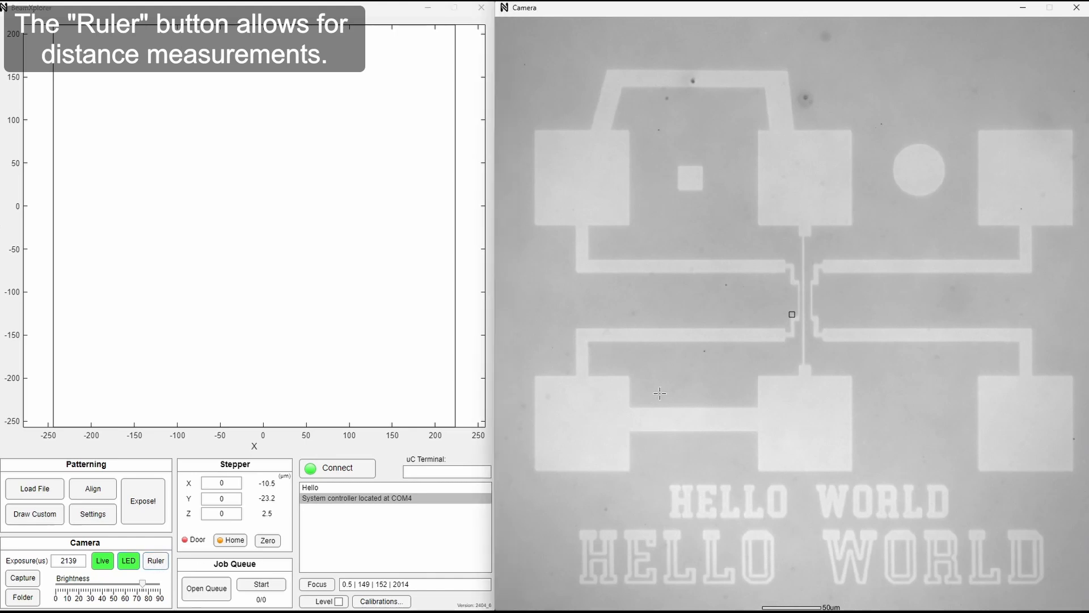
pyautogui.moveTo(731, 355); pyautogui.dragTo(948, 232)
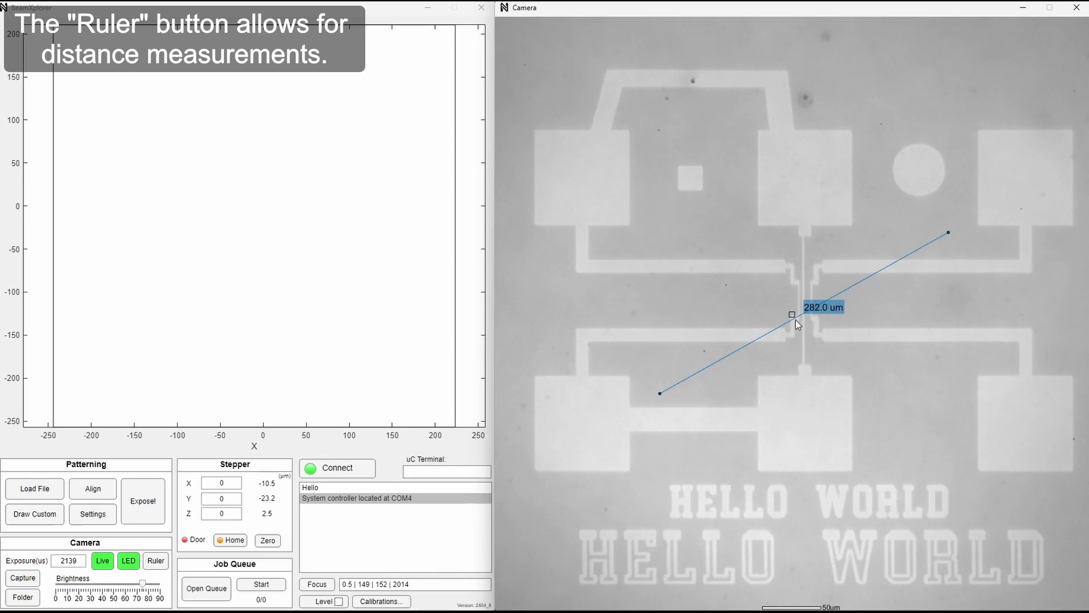
pyautogui.moveTo(792, 316); pyautogui.dragTo(792, 346)
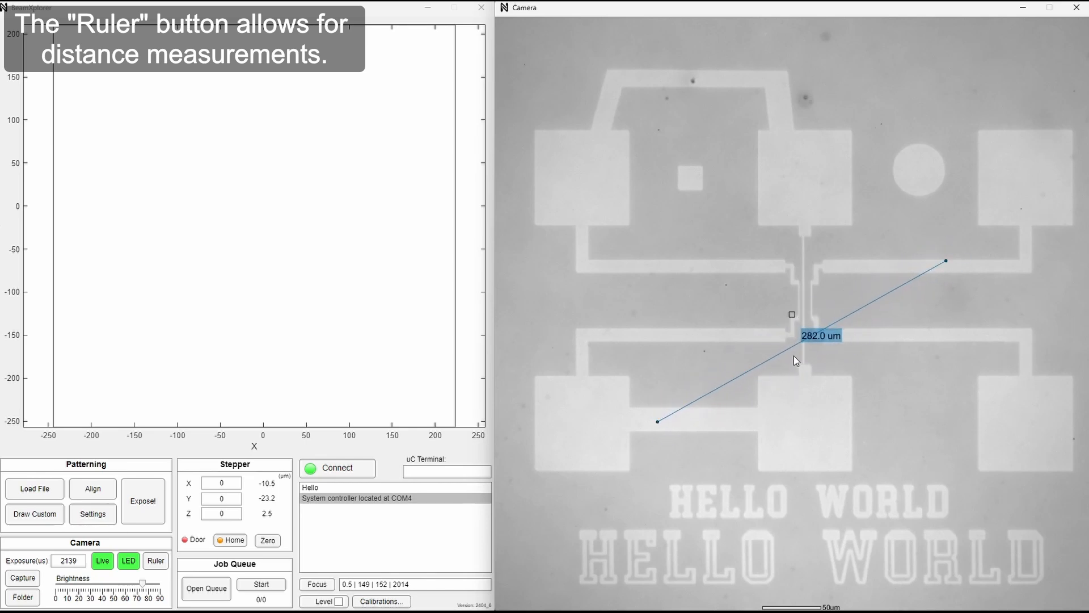
pyautogui.rightClick(787, 349)
pyautogui.click(811, 366)
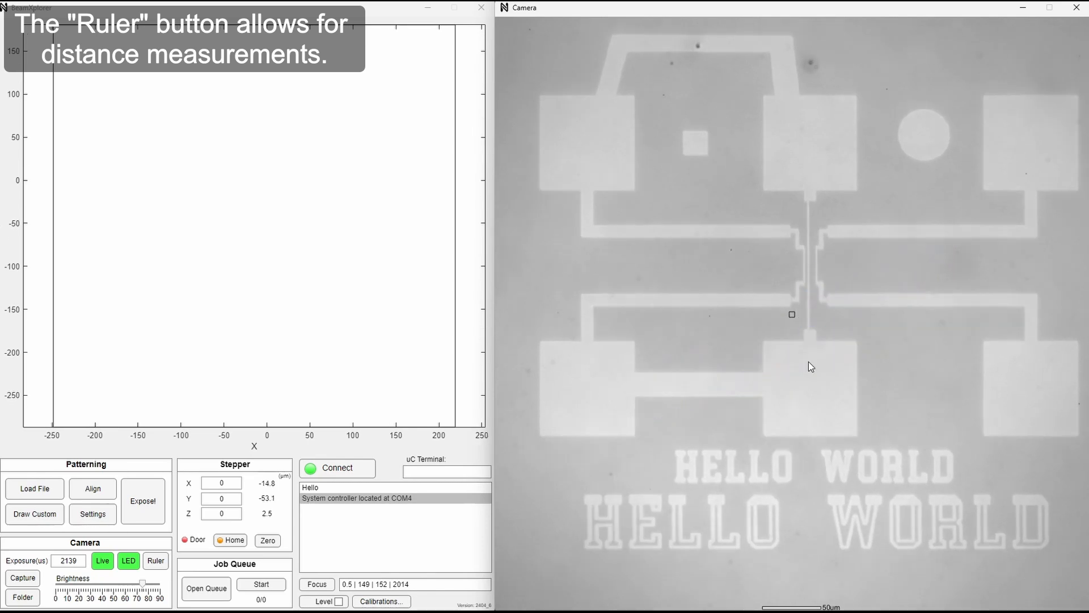
# Toggle the live camera feed off and on, and try its high contrast mode before returning to normal live view.
pyautogui.click(103, 561)
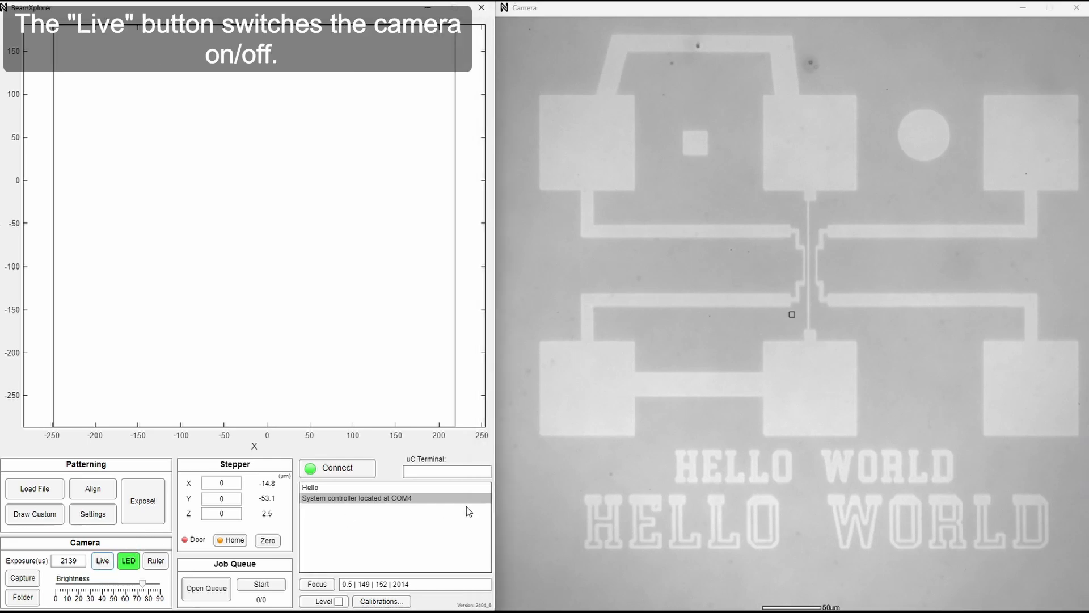
pyautogui.click(104, 562)
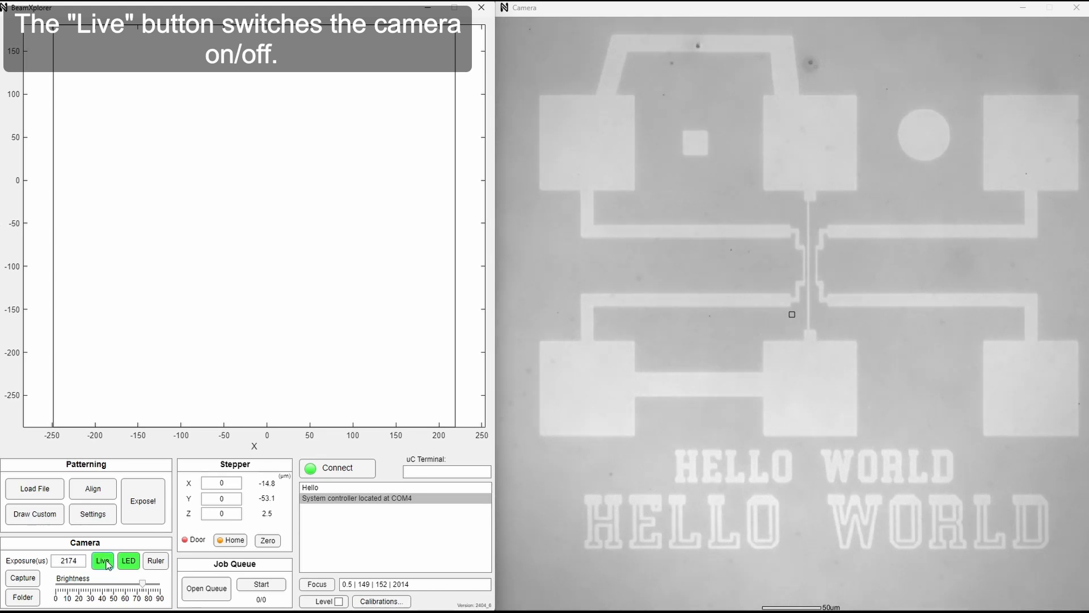
pyautogui.keyDown('ctrl'); pyautogui.click(103, 561); pyautogui.keyUp('ctrl')
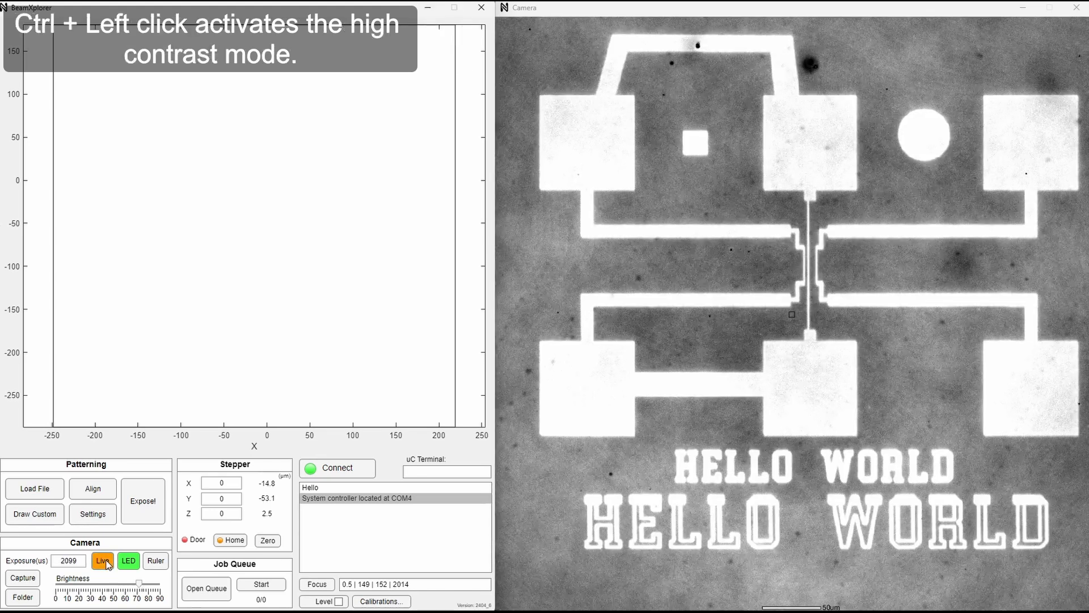
pyautogui.click(105, 561)
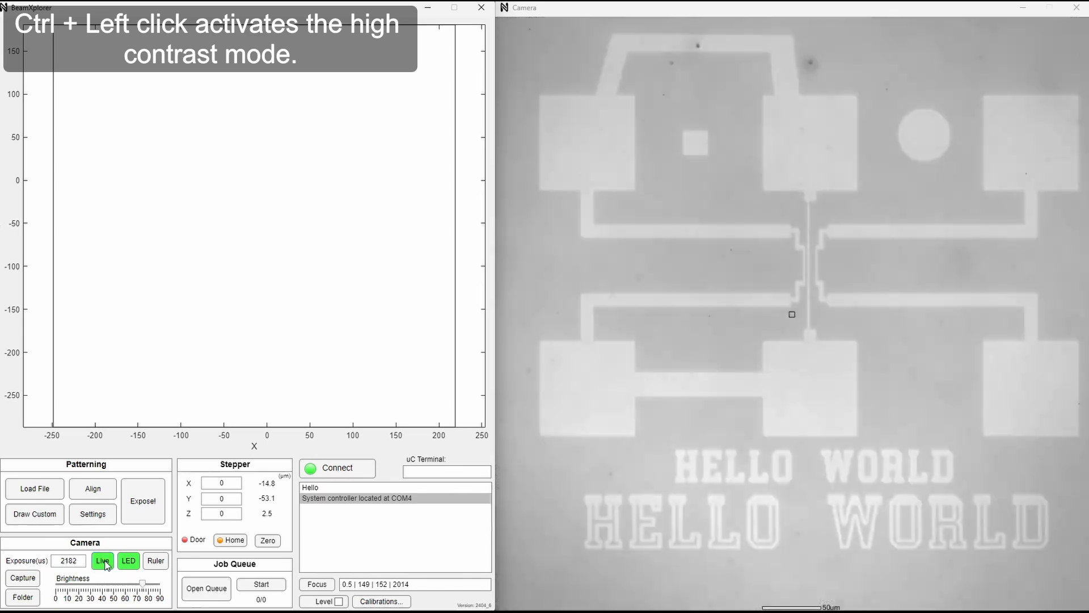
# Raise the camera brightness to the maximum of 90 and reduce it to about 70.
pyautogui.moveTo(138, 589); pyautogui.dragTo(161, 590)
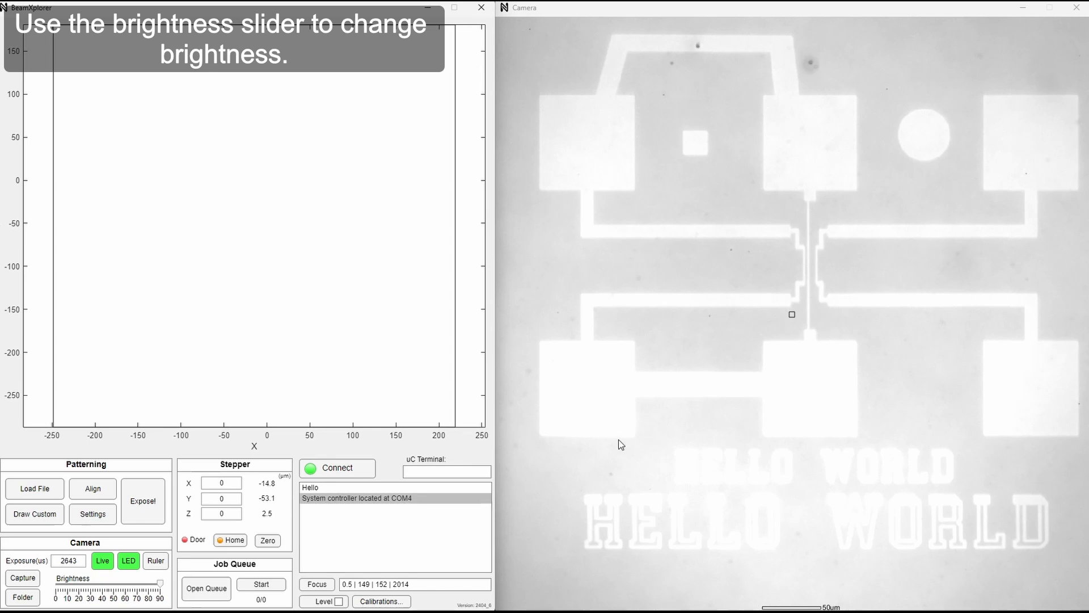
pyautogui.press('v')
pyautogui.press('v')
pyautogui.press('v')
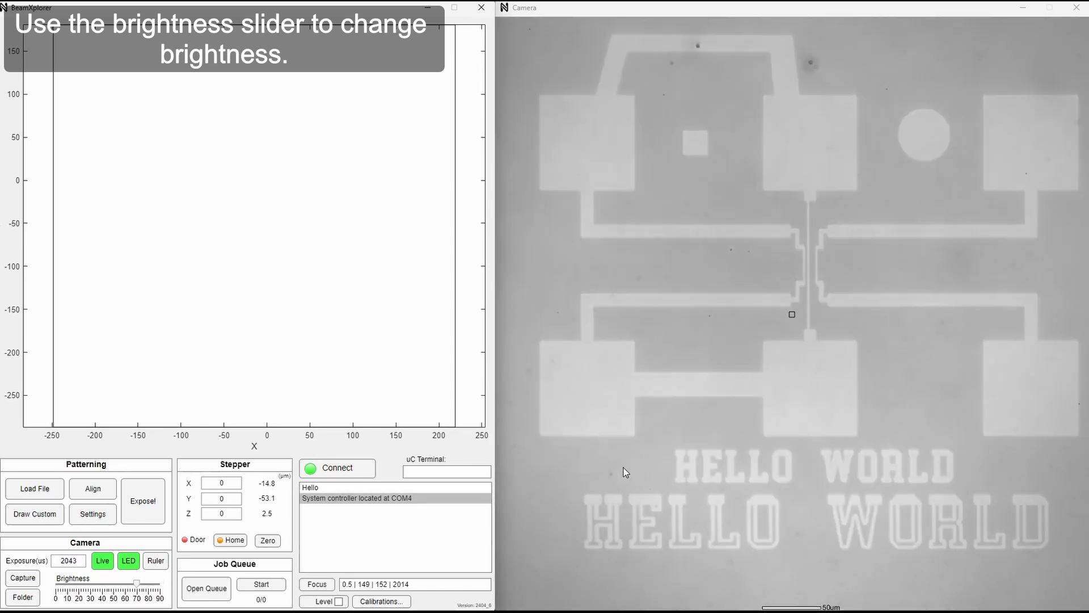
pyautogui.press('n')
pyautogui.press('n')
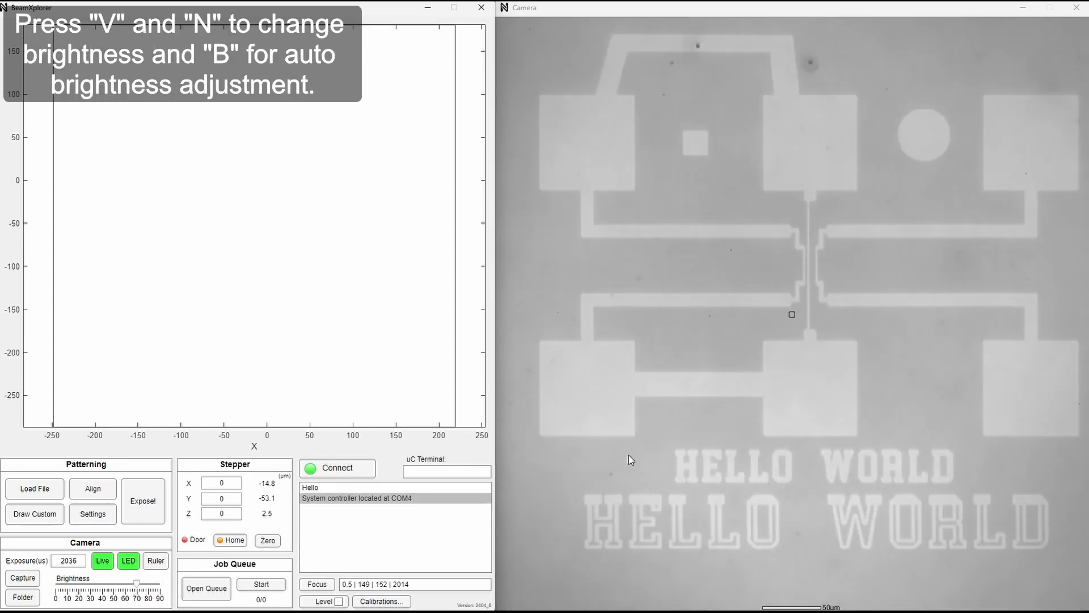
# Lower the camera brightness to about 60 and raise it again to about 70.
pyautogui.press('v')
pyautogui.press('v')
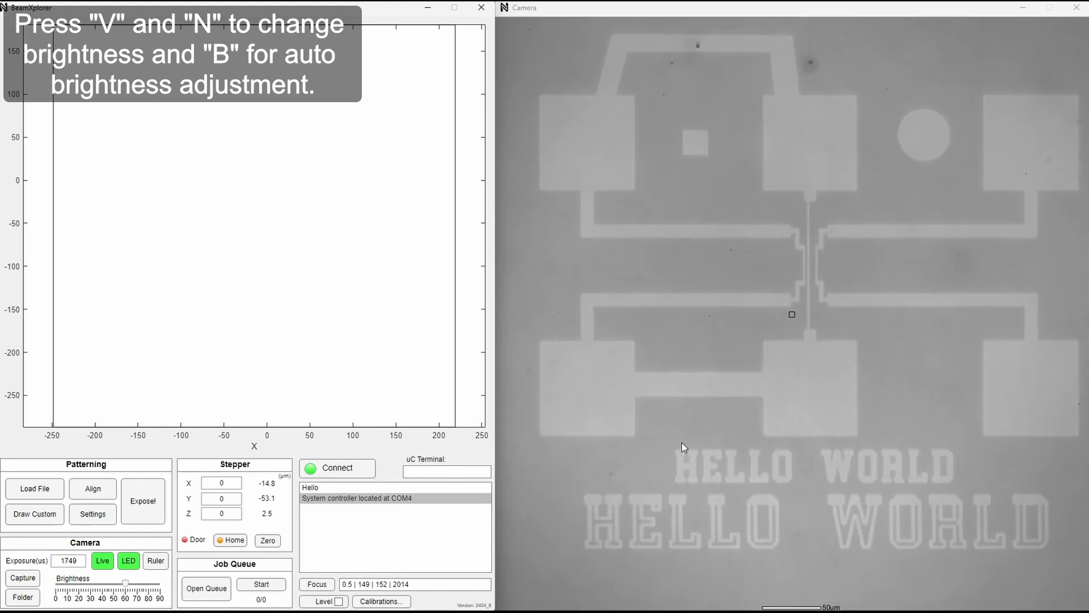
pyautogui.press('n')
pyautogui.press('n')
pyautogui.press('v')
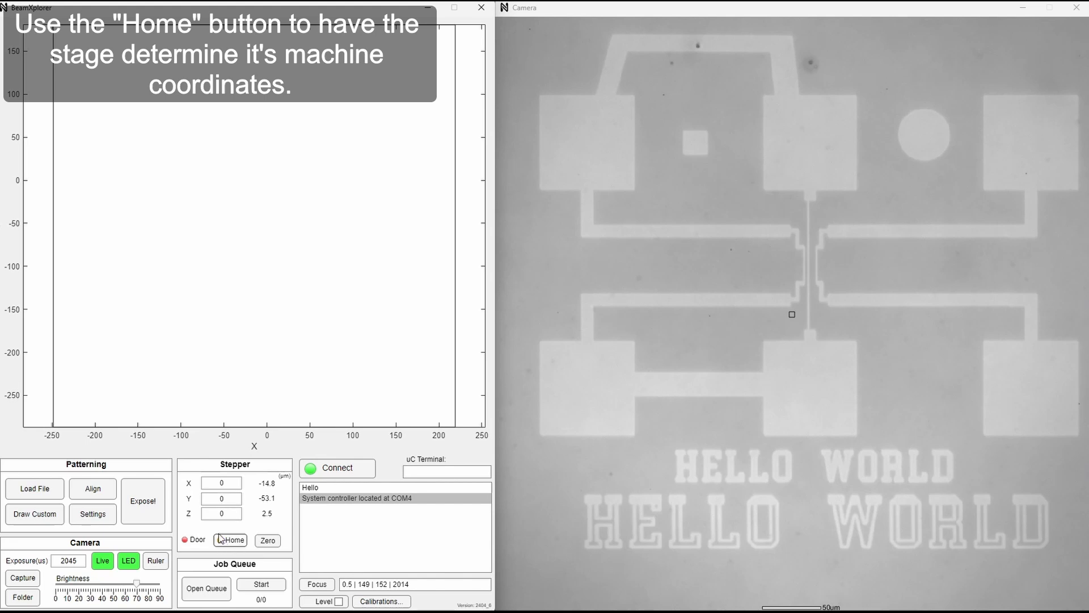
# Home the stage and raise it to a Z position of about 3265 µm to bring the surface near focus.
pyautogui.click(234, 542)
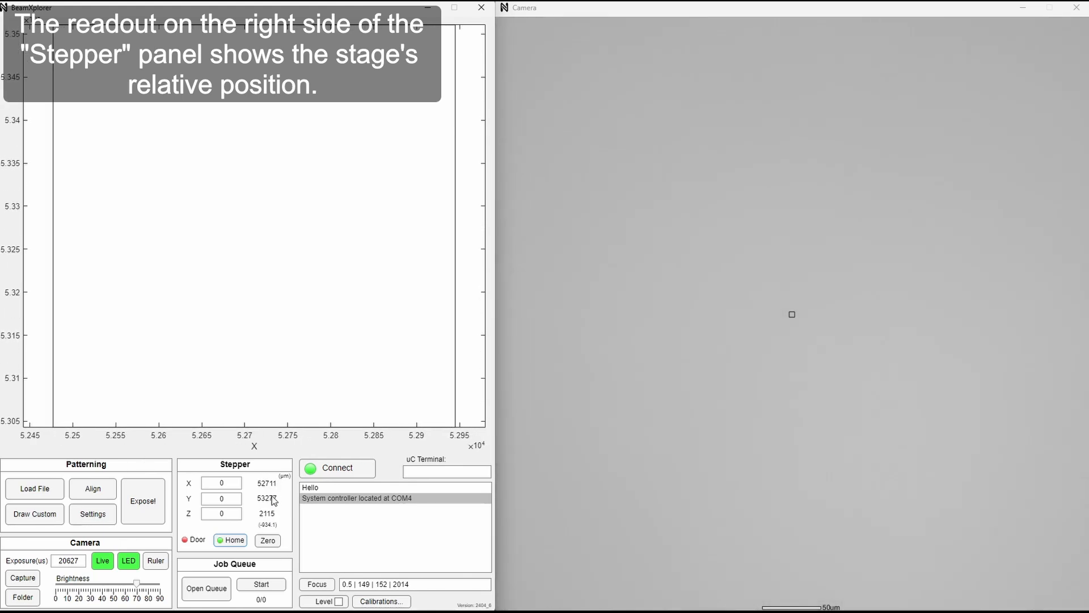
pyautogui.click(744, 355)
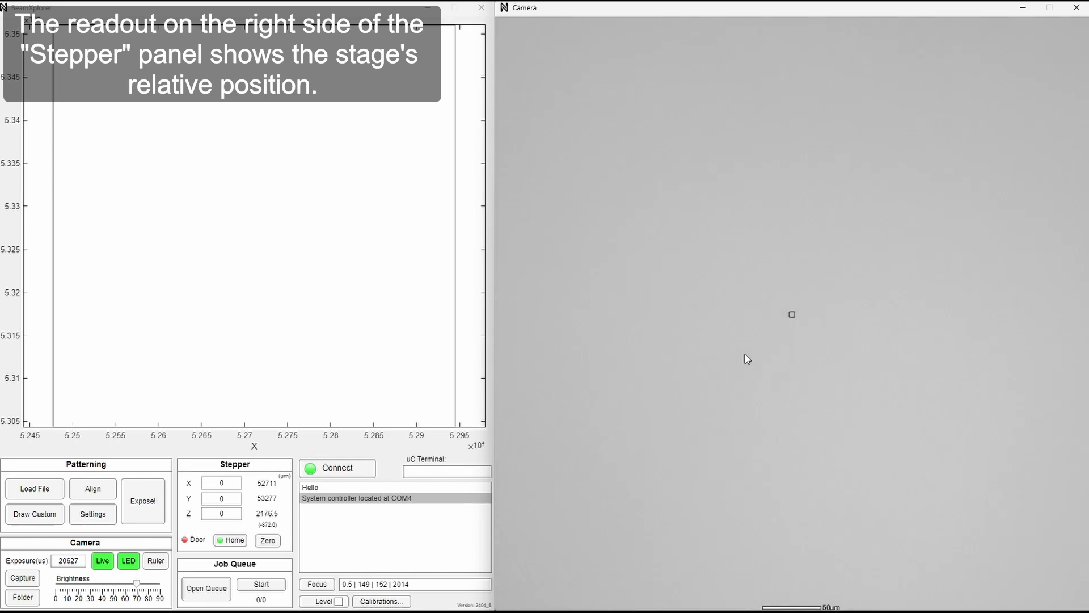
pyautogui.press('pageup')
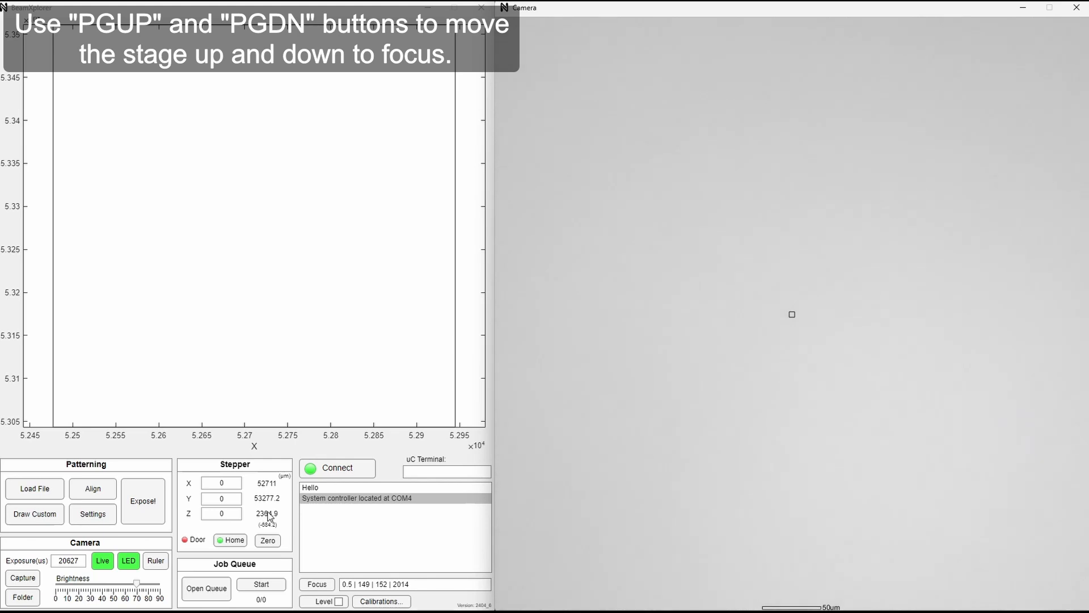
pyautogui.press('pageup')
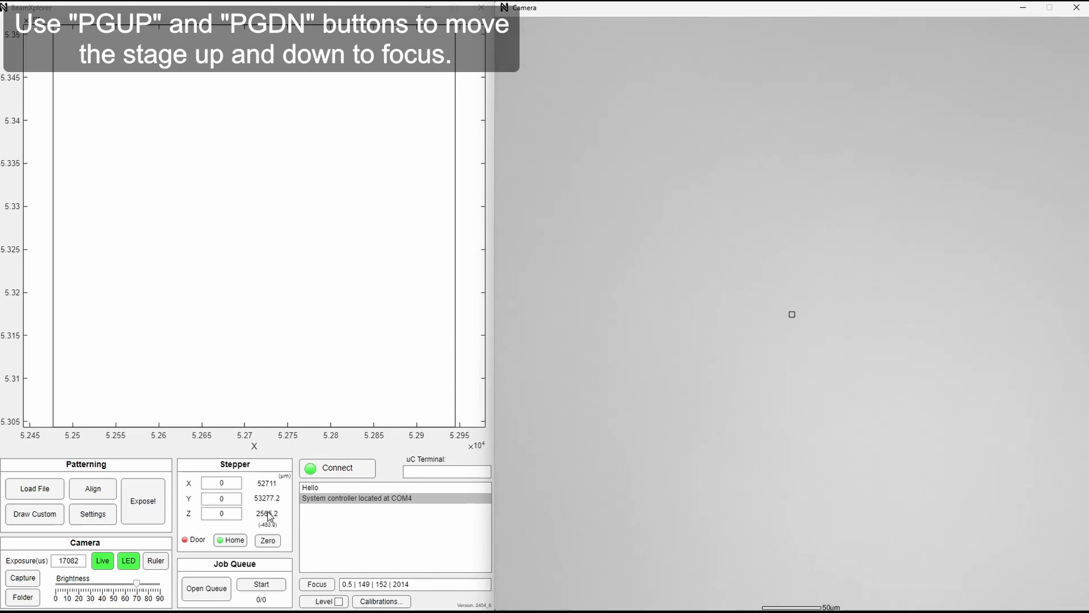
pyautogui.press('pageup')
pyautogui.press('pageup')
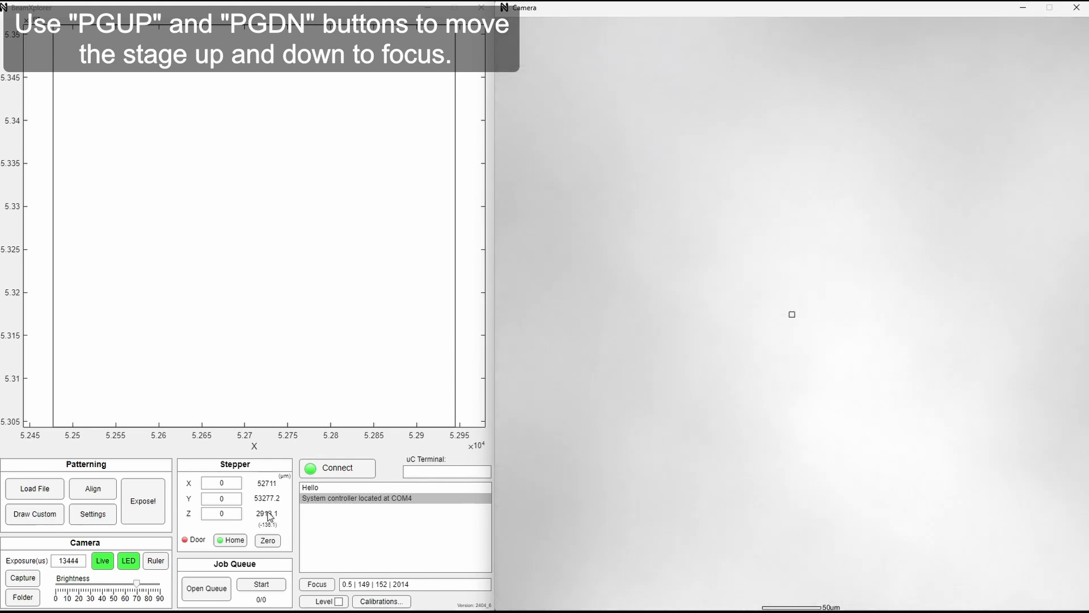
pyautogui.press('pageup')
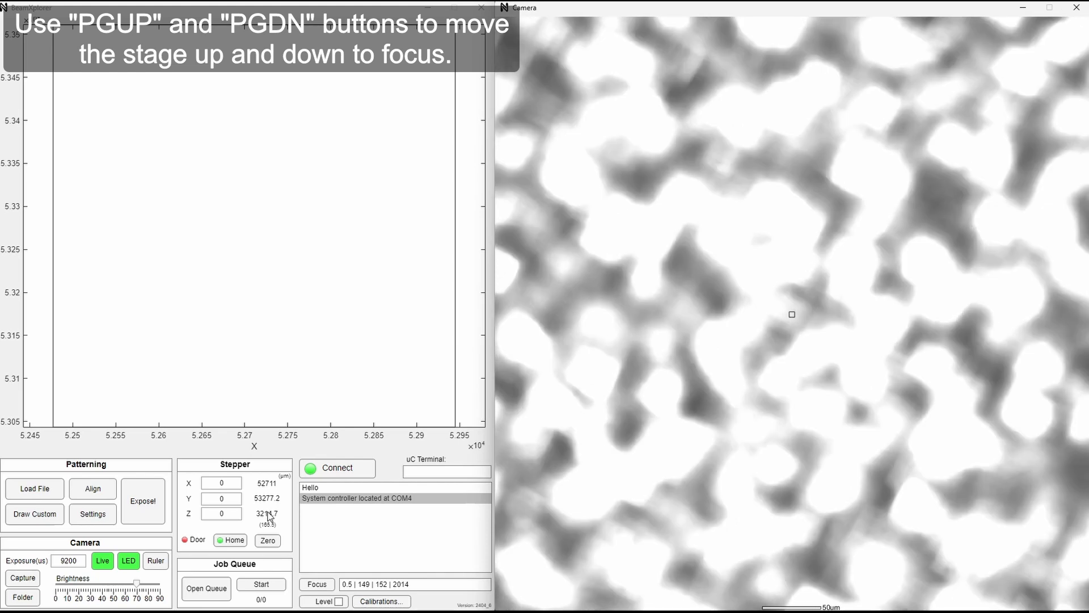
pyautogui.press('pageup')
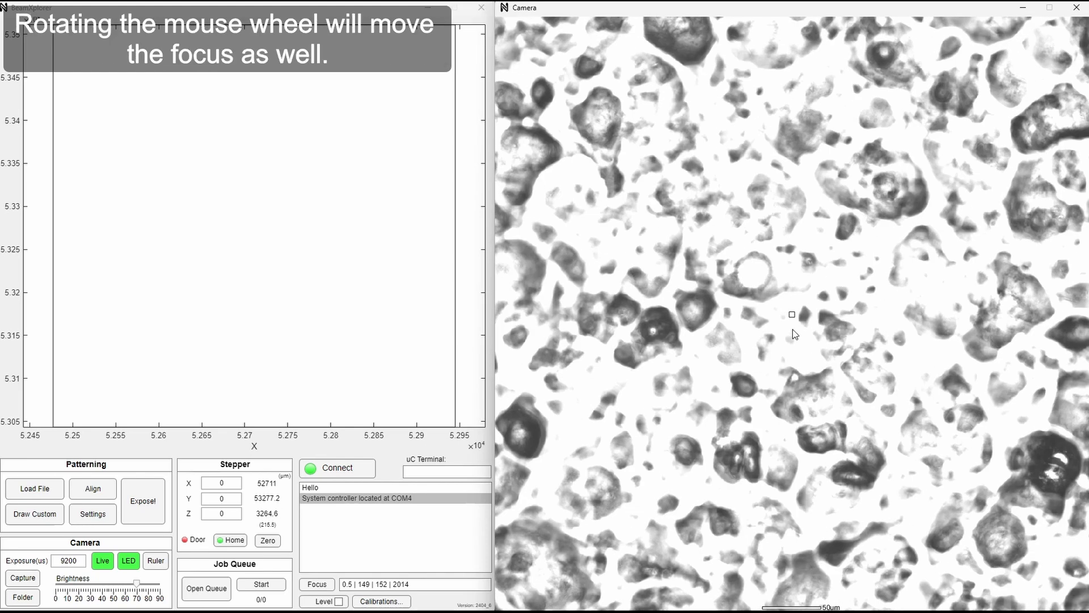
# Shift the focus down to about Z 3212 µm and back up to about Z 3265 µm.
pyautogui.scroll(-3, 818, 329)
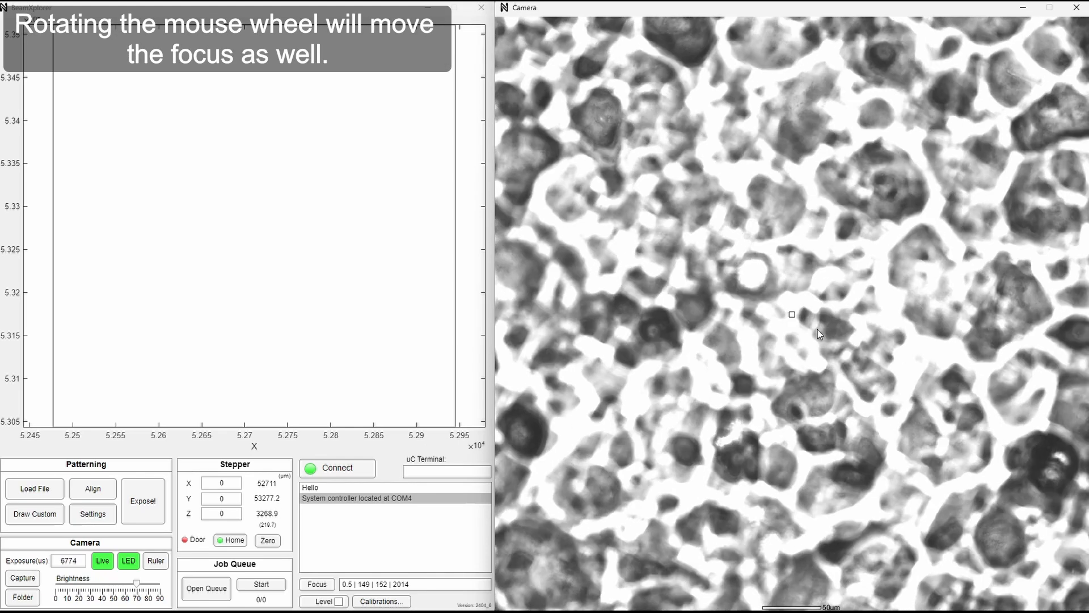
pyautogui.scroll(-8, 817, 328)
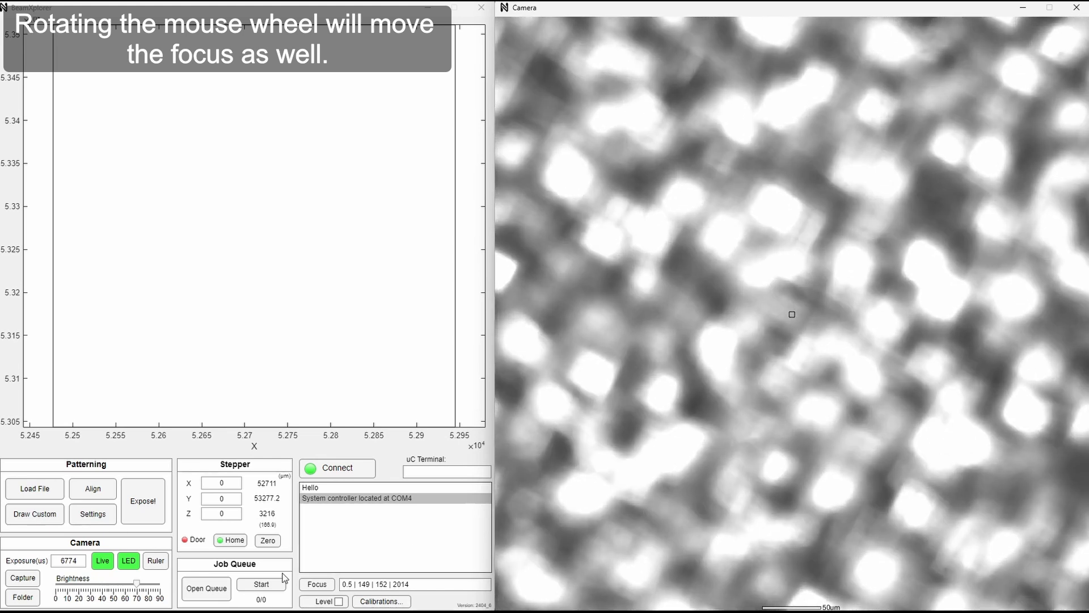
pyautogui.scroll(-1, 285, 519)
pyautogui.click(285, 520)
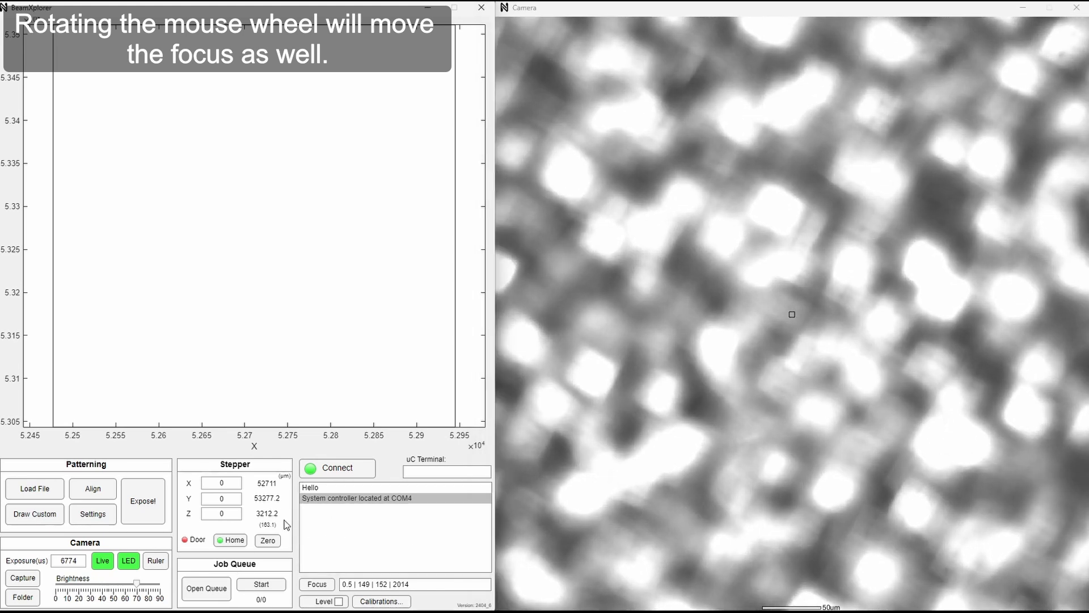
pyautogui.scroll(2, 284, 516)
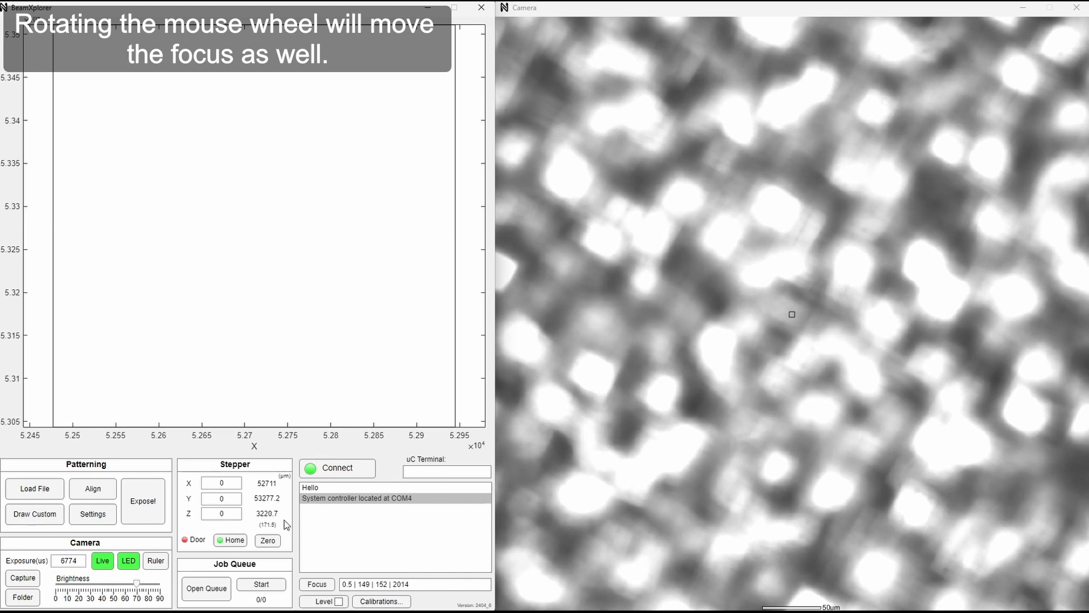
pyautogui.scroll(4, 284, 520)
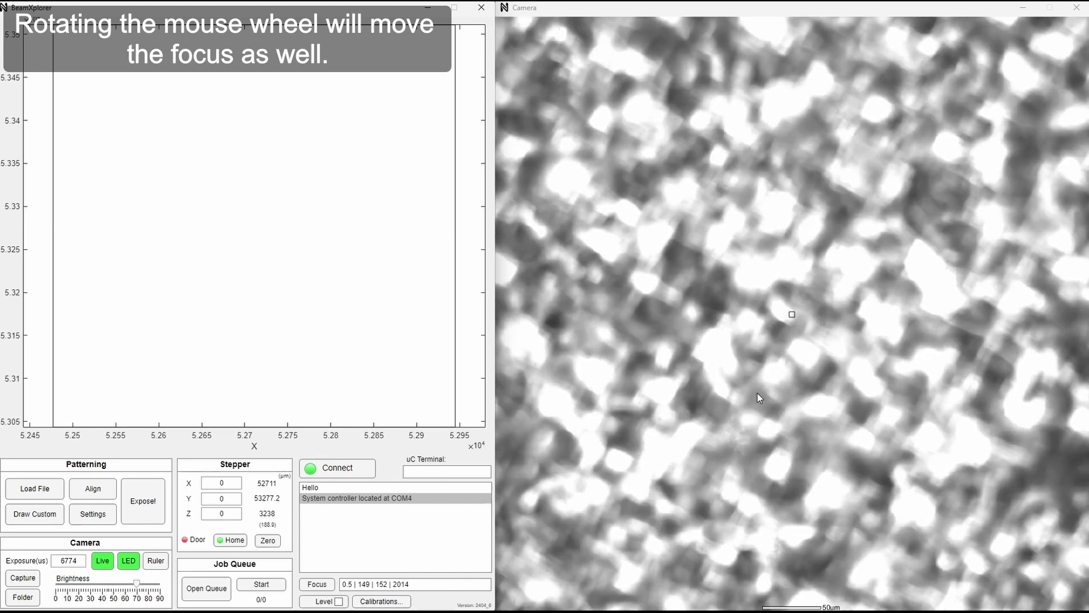
pyautogui.scroll(3, 764, 381)
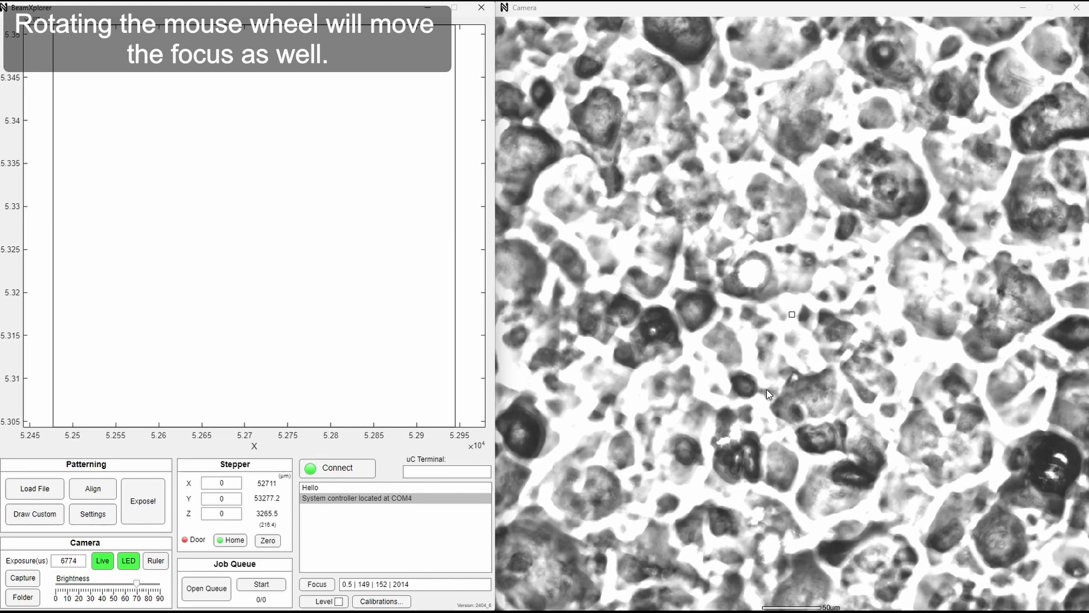
# Fine-tune the focus on the surface to about Z 3257 µm and lower the camera brightness to about 50.
pyautogui.scroll(-2, 767, 391)
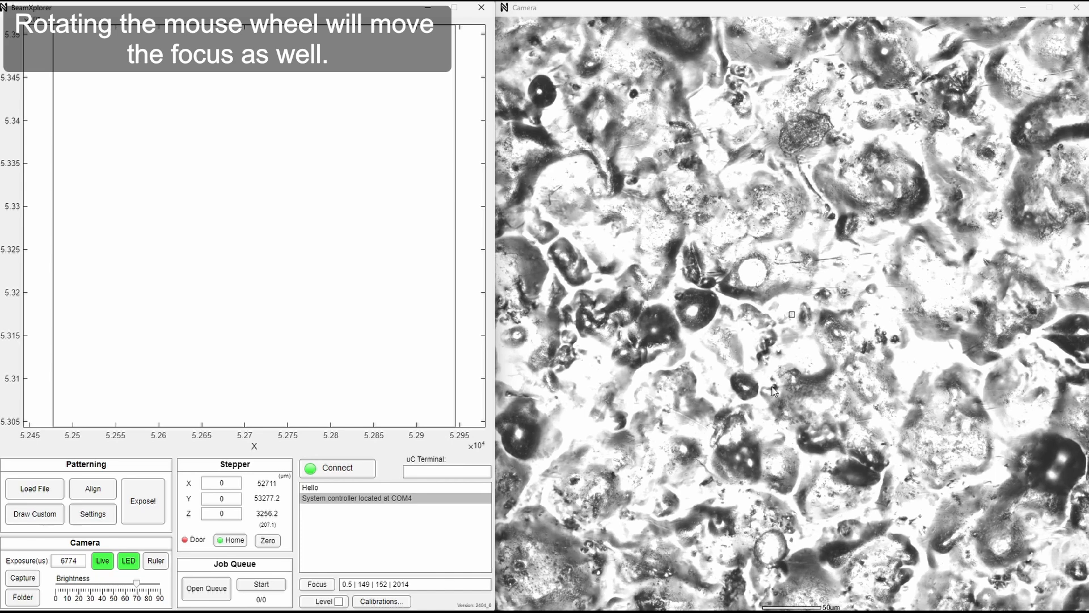
pyautogui.press('-')
pyautogui.scroll(1, 777, 384)
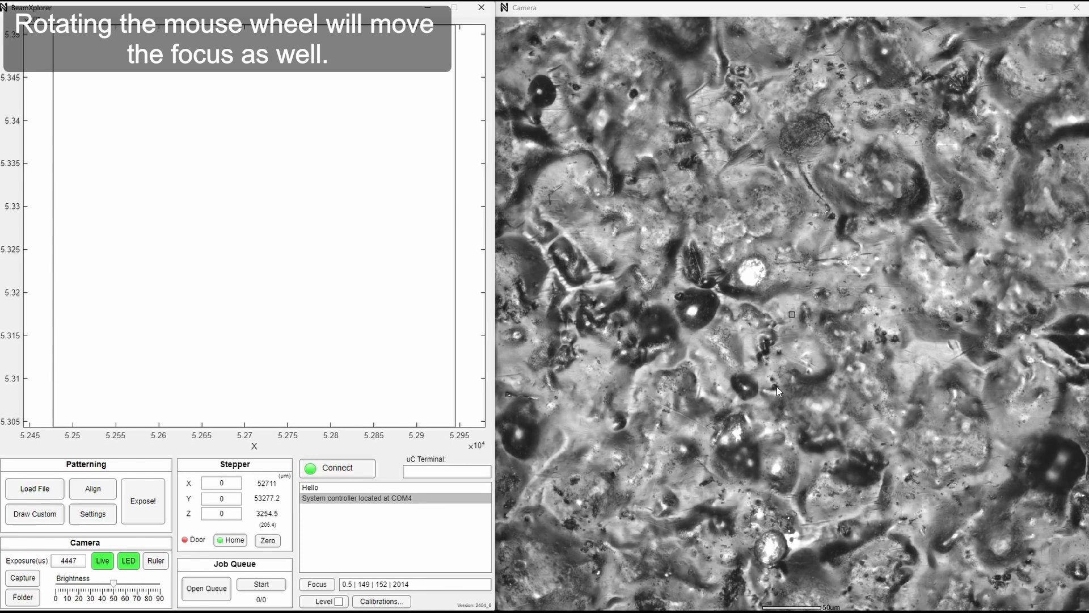
pyautogui.scroll(1, 777, 384)
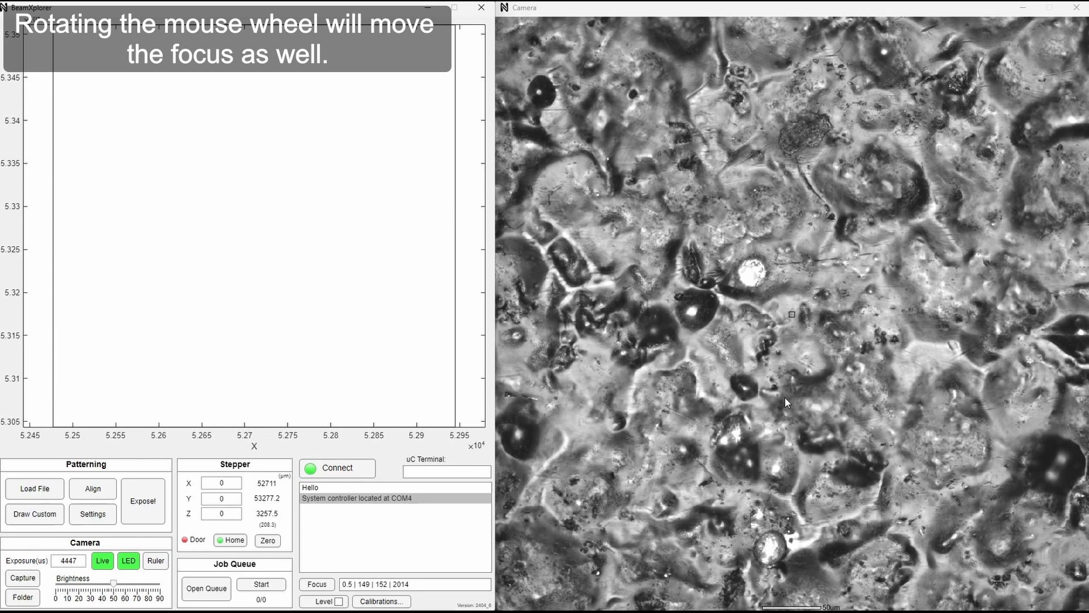
# Move the stage around the sample in X and Y to about X 49574 µm, Y 51633 µm.
pyautogui.press('a')
pyautogui.press('a')
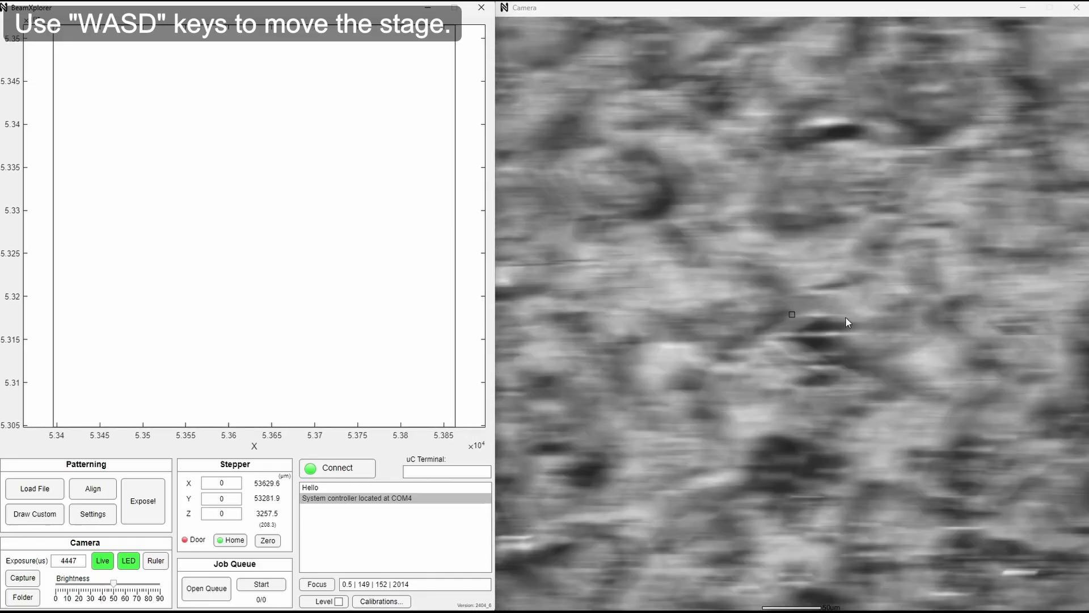
pyautogui.press('s')
pyautogui.press('s')
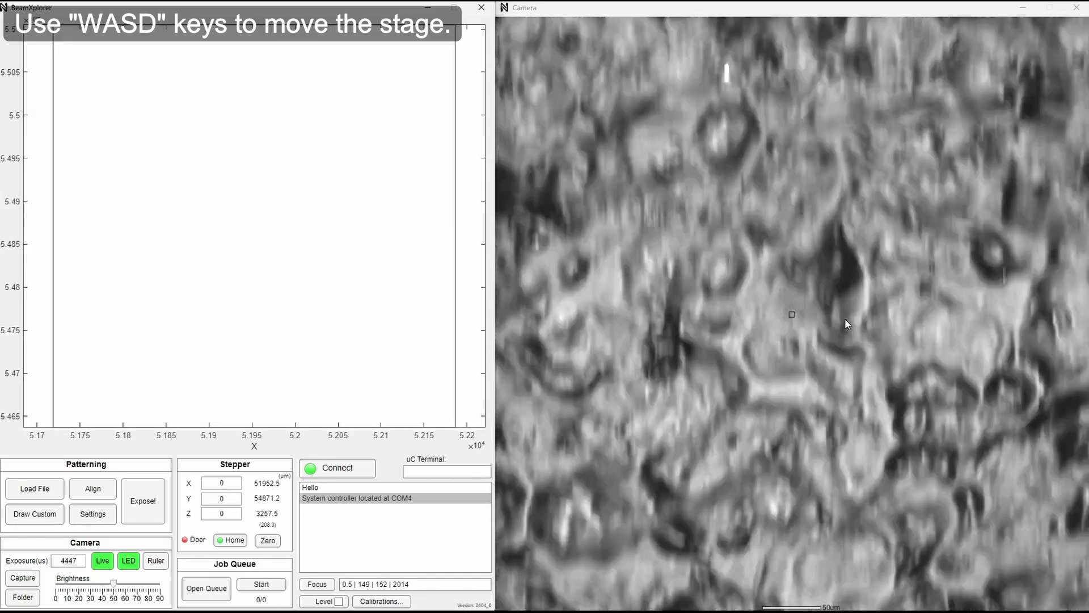
pyautogui.press('a')
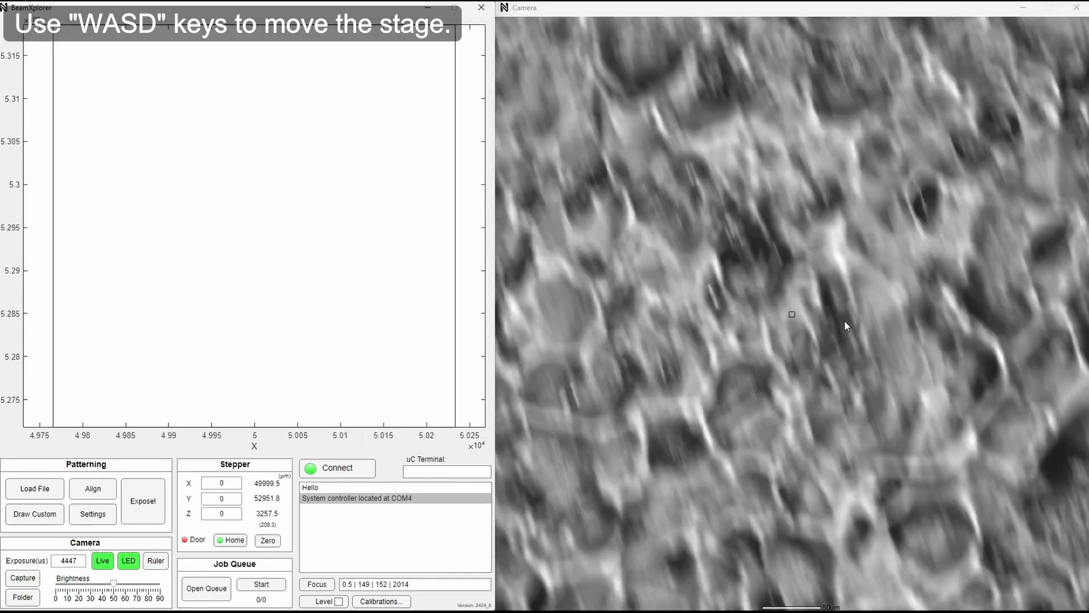
pyautogui.press('a')
pyautogui.press('s')
pyautogui.press('a')
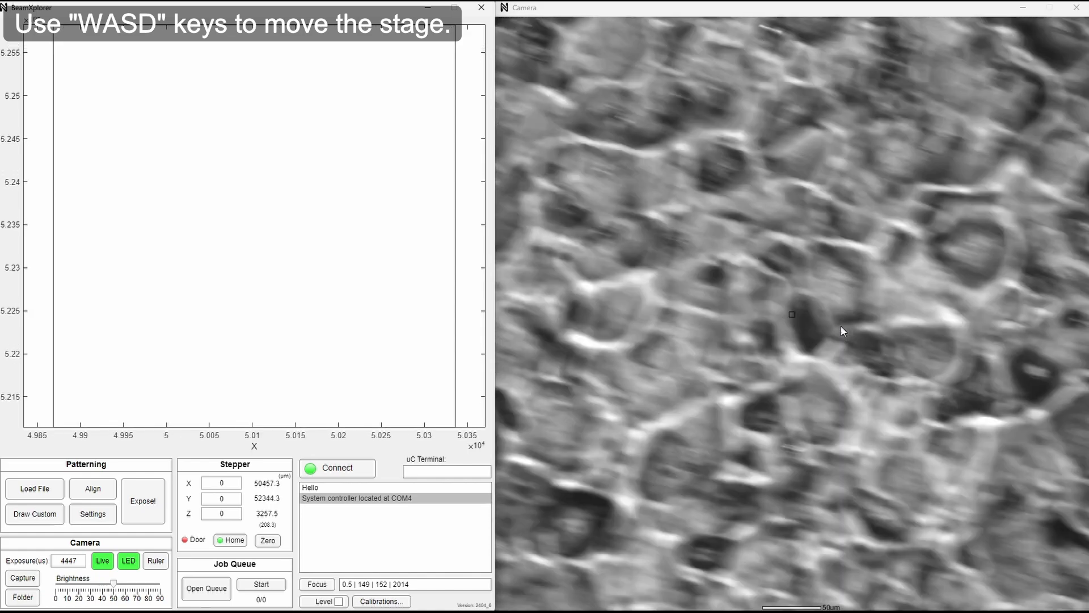
pyautogui.press('w')
pyautogui.press('s')
pyautogui.press('a')
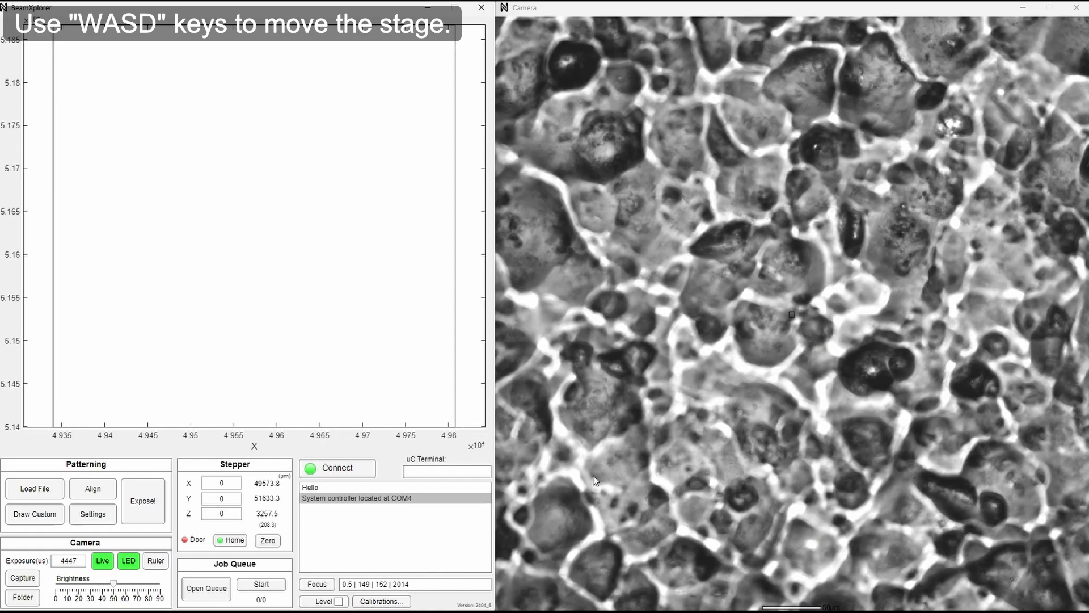
# Move the stage at fast speed across the sample to about X 50884 µm, Y 55762 µm.
pyautogui.hotkey('shift', 'w')
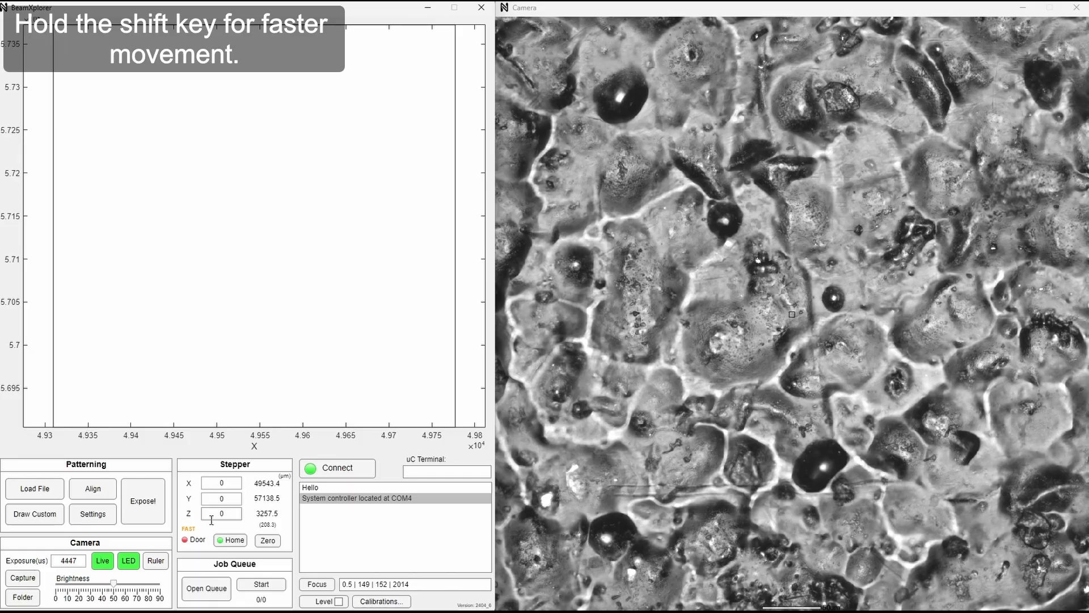
pyautogui.press('w')
pyautogui.press('w')
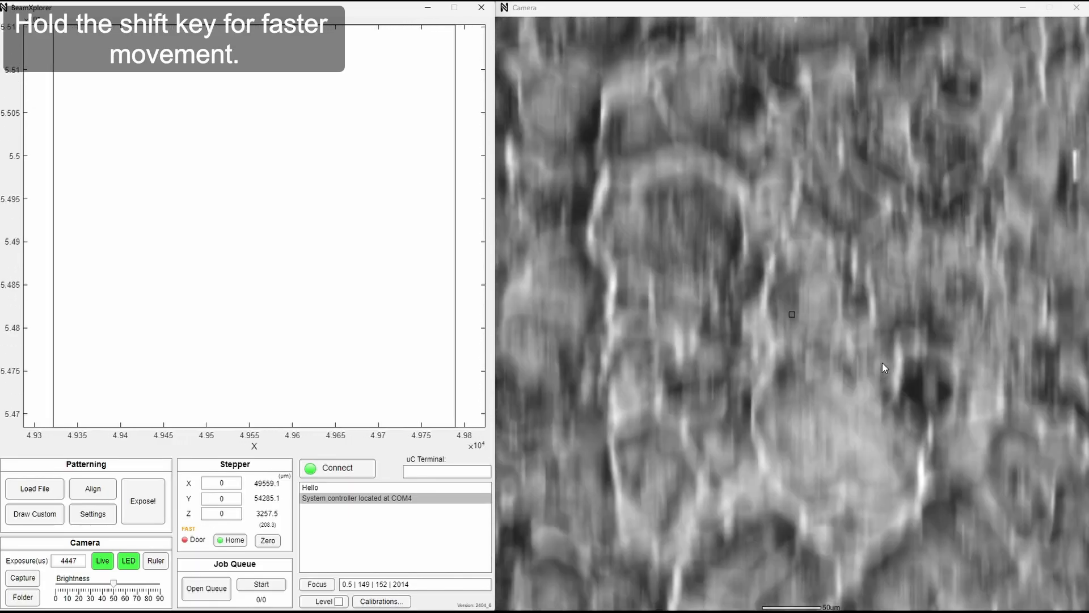
pyautogui.hotkey('shift', 'd')
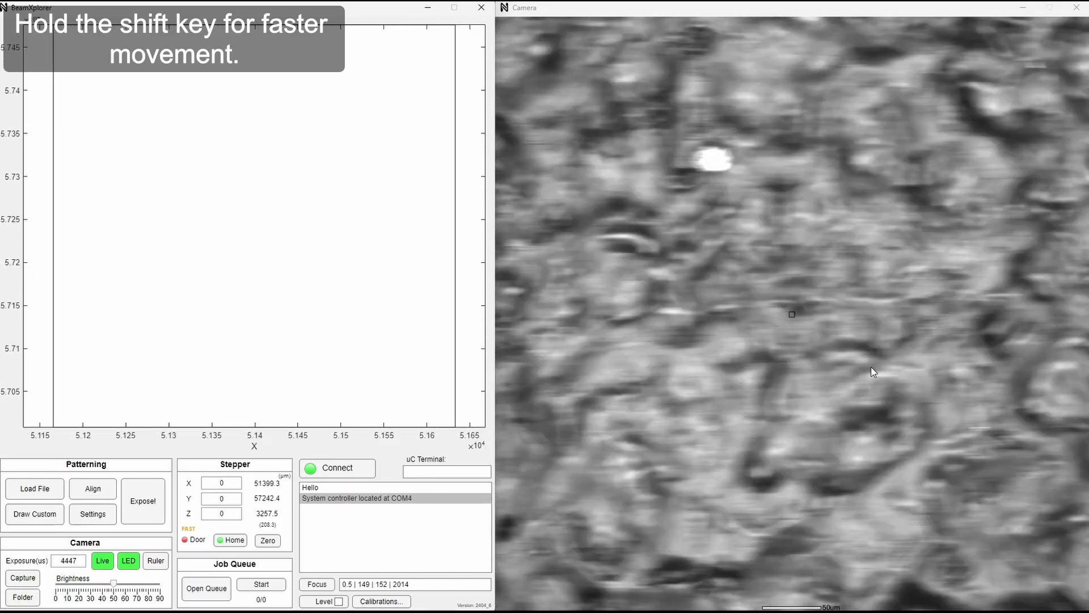
pyautogui.hotkey('shift', 's')
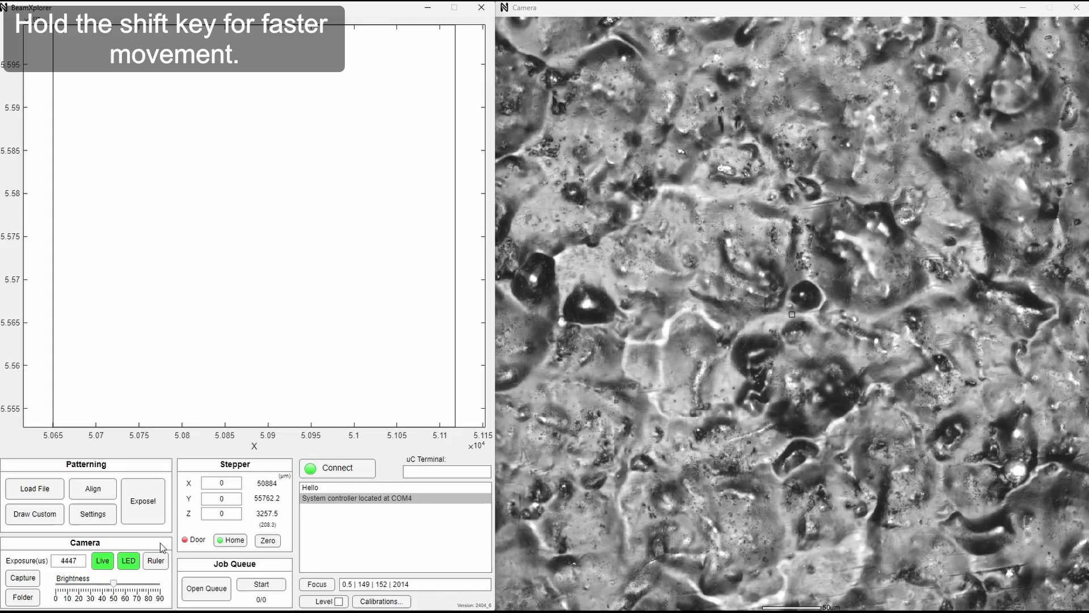
# Move the stage to about X 78767 µm, Y 29597 µm and lower the focus to about Z 2808 µm.
pyautogui.hotkey('shift', 'd')
pyautogui.hotkey('shift', 's')
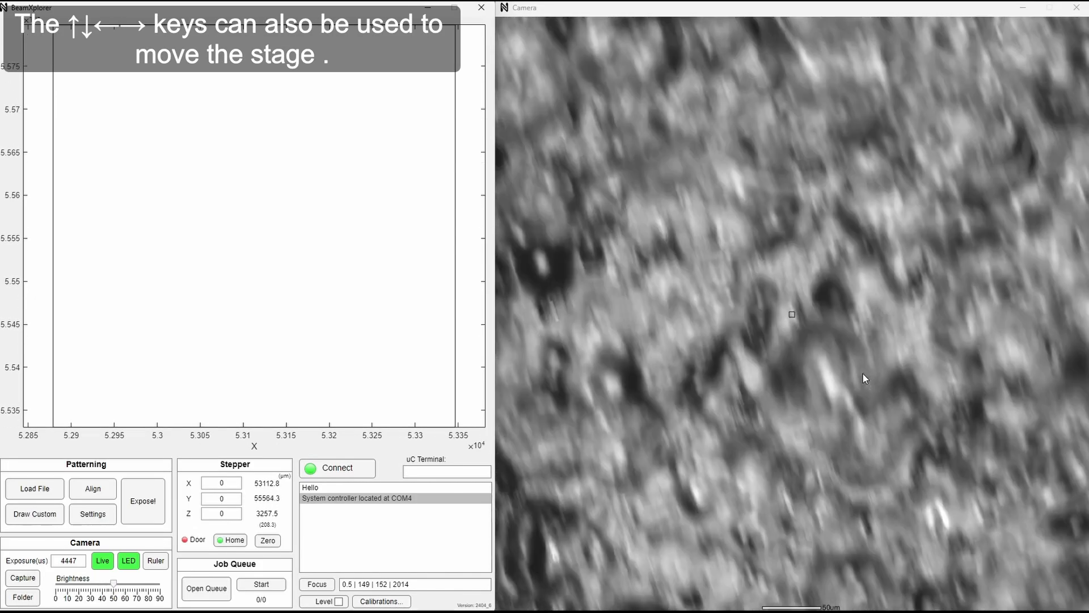
pyautogui.press('Right')
pyautogui.press('Down')
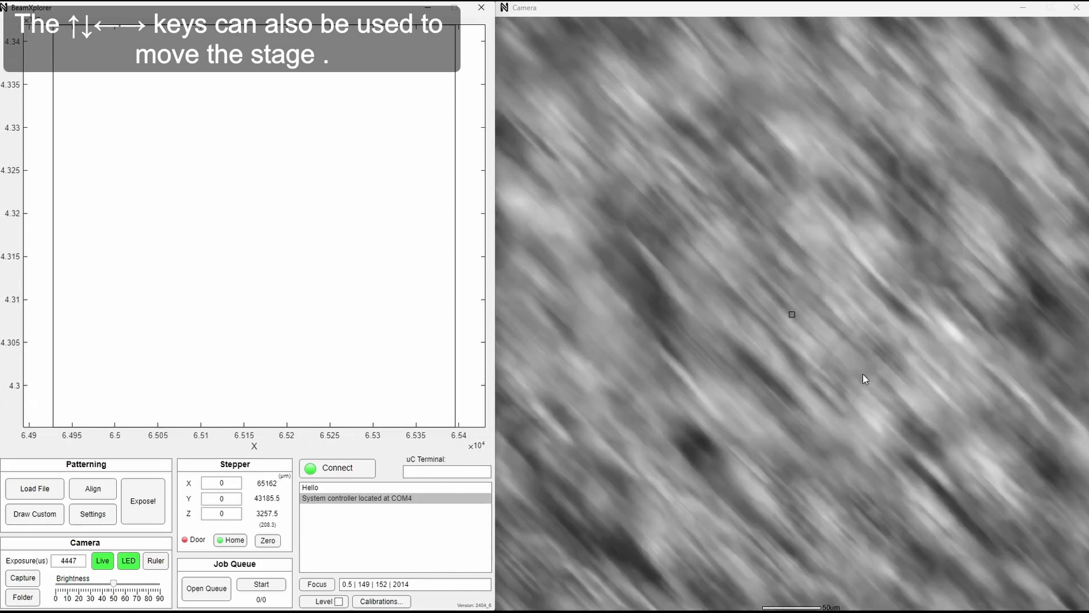
pyautogui.press('Right')
pyautogui.press('Down')
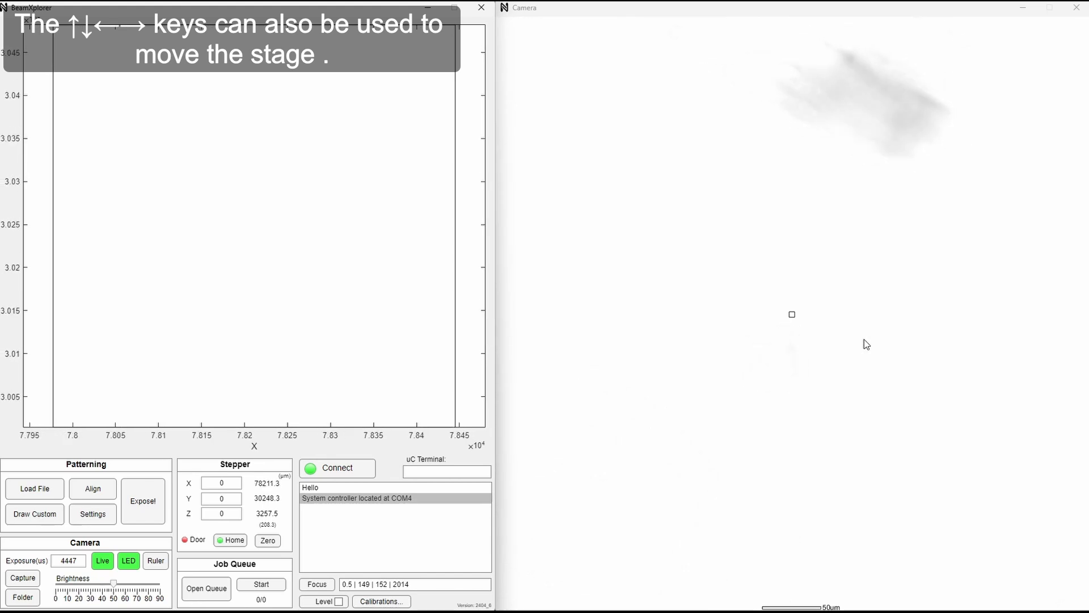
pyautogui.scroll(-10, 860, 344)
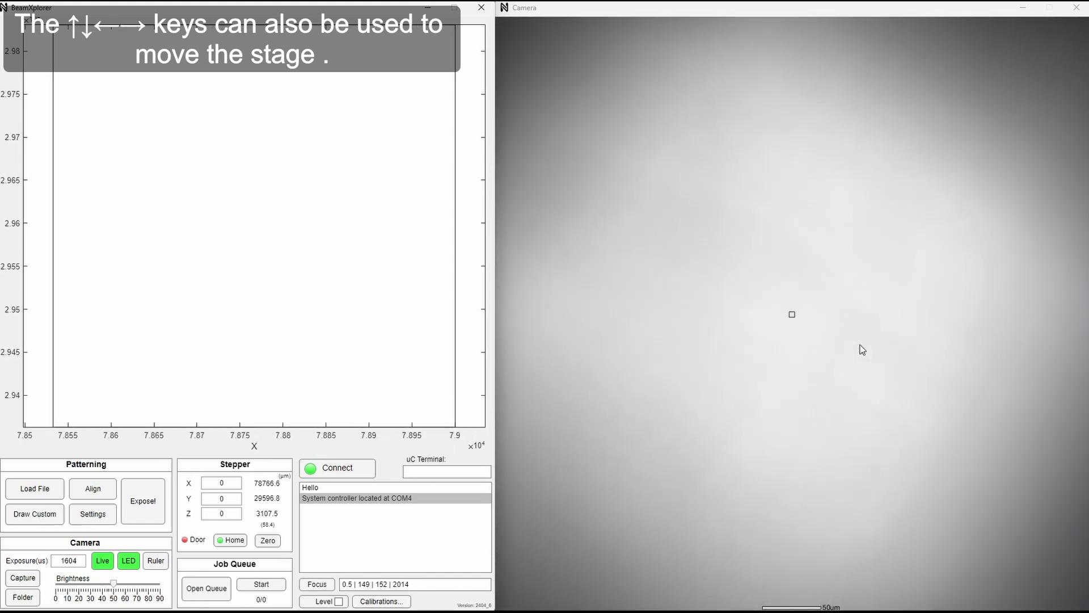
pyautogui.scroll(-6, 859, 345)
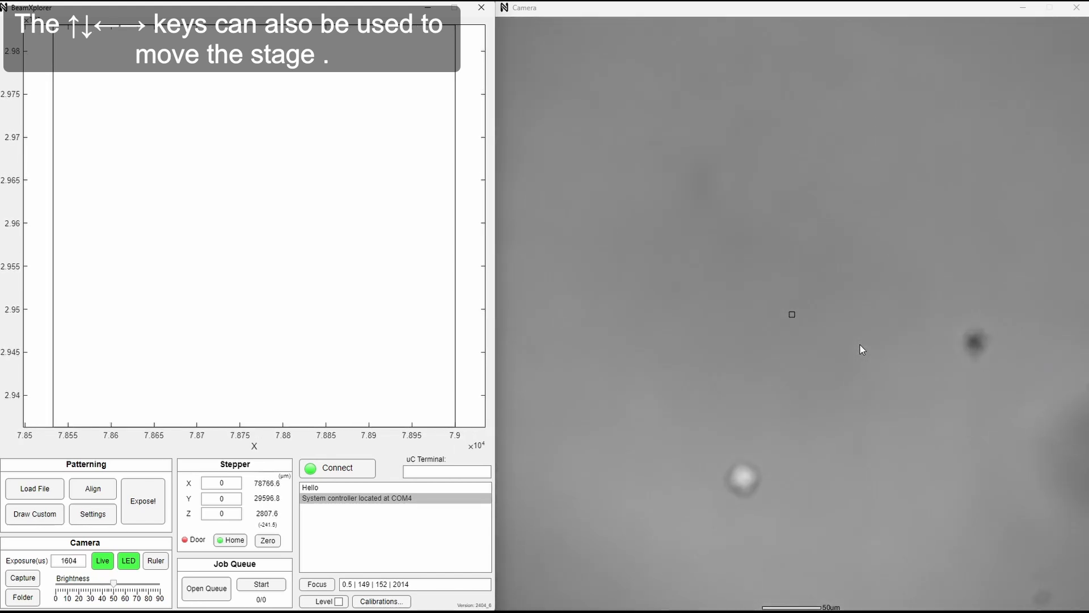
# Recentre the stage on points near the sample's edge, ending at about X 74233 µm, Y 29484 µm, and focus the edge at about Z 2833 µm.
pyautogui.moveTo(916, 311); pyautogui.dragTo(862, 346)
pyautogui.rightClick(617, 308)
pyautogui.rightClick(999, 270)
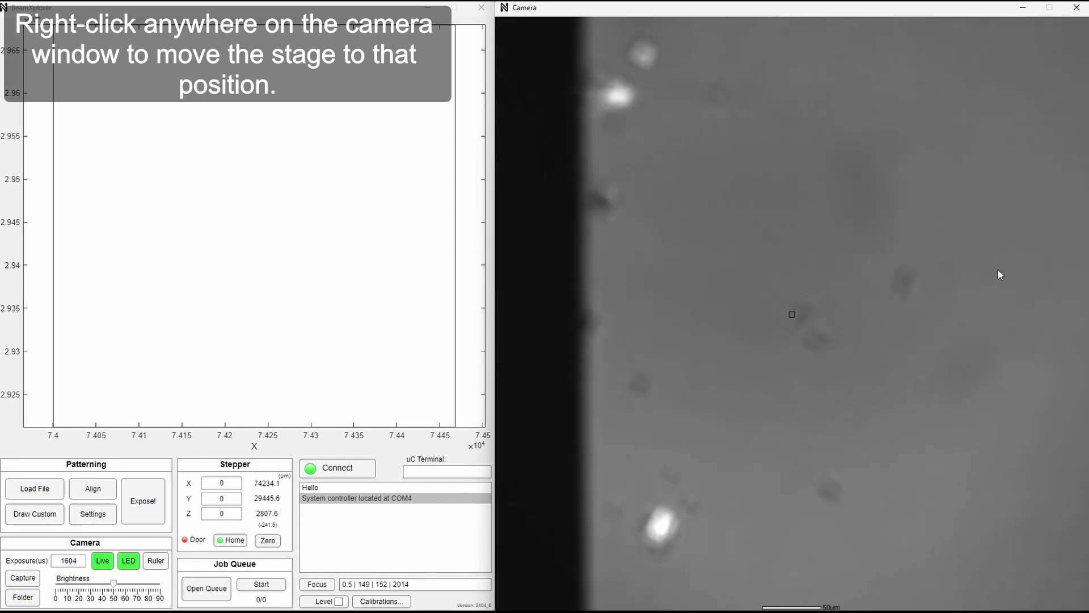
pyautogui.rightClick(693, 256)
pyautogui.rightClick(1006, 496)
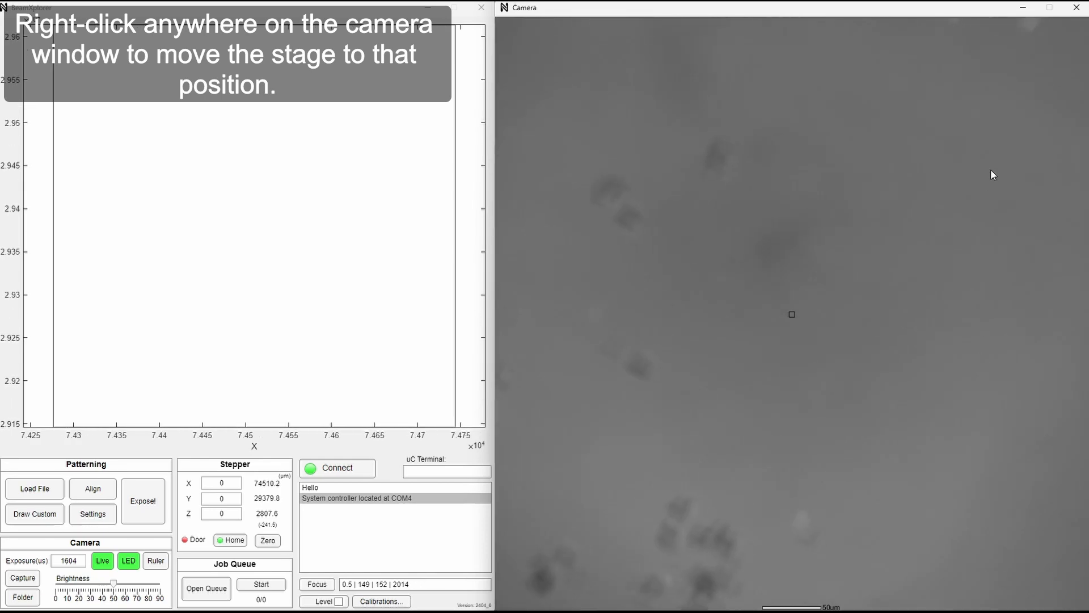
pyautogui.rightClick(596, 163)
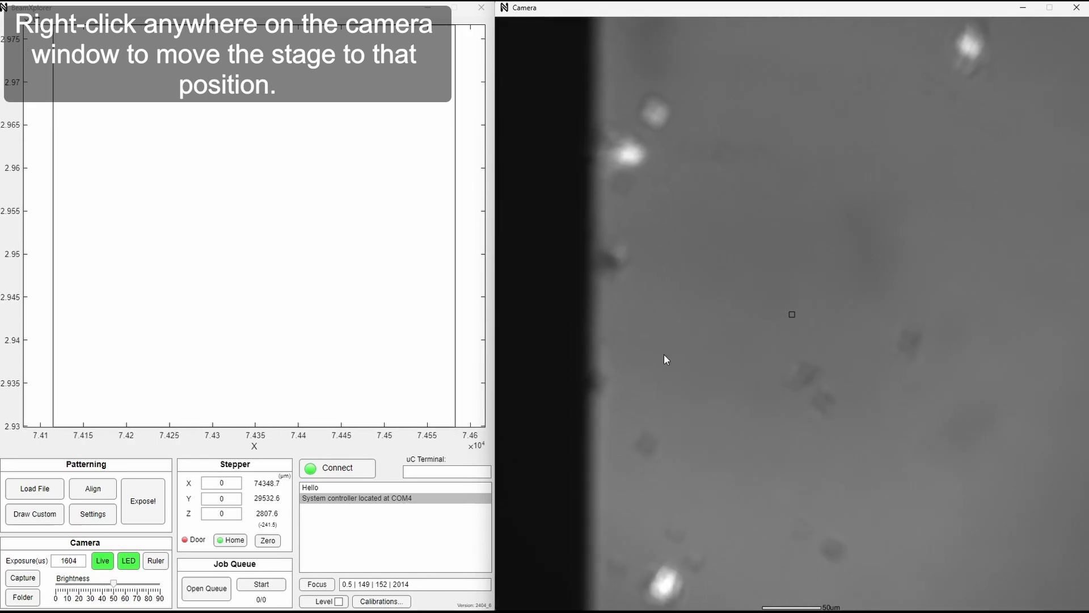
pyautogui.rightClick(660, 374)
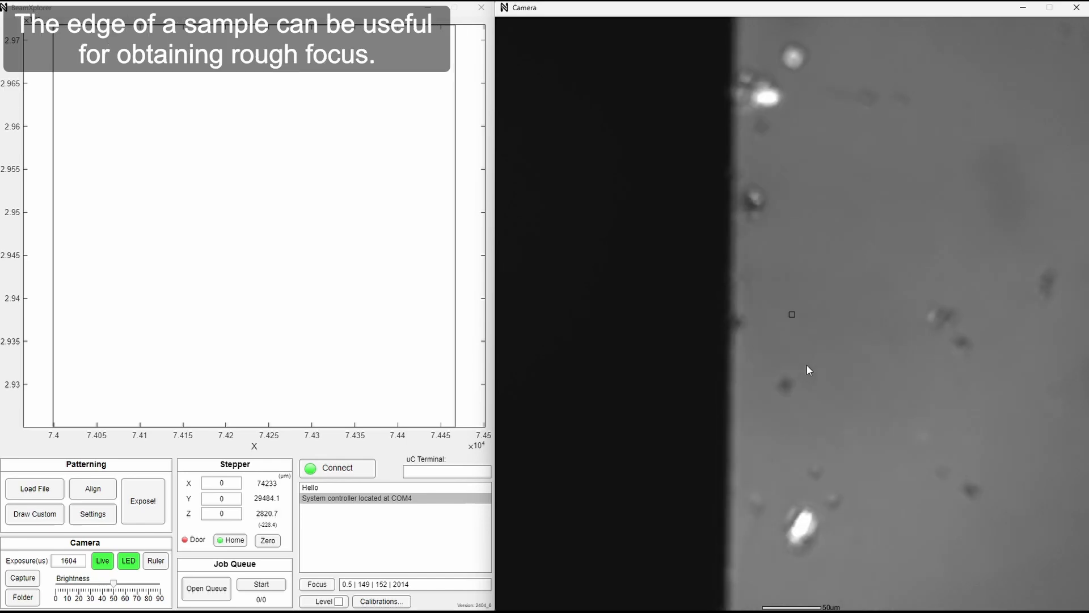
pyautogui.scroll(2, 805, 367)
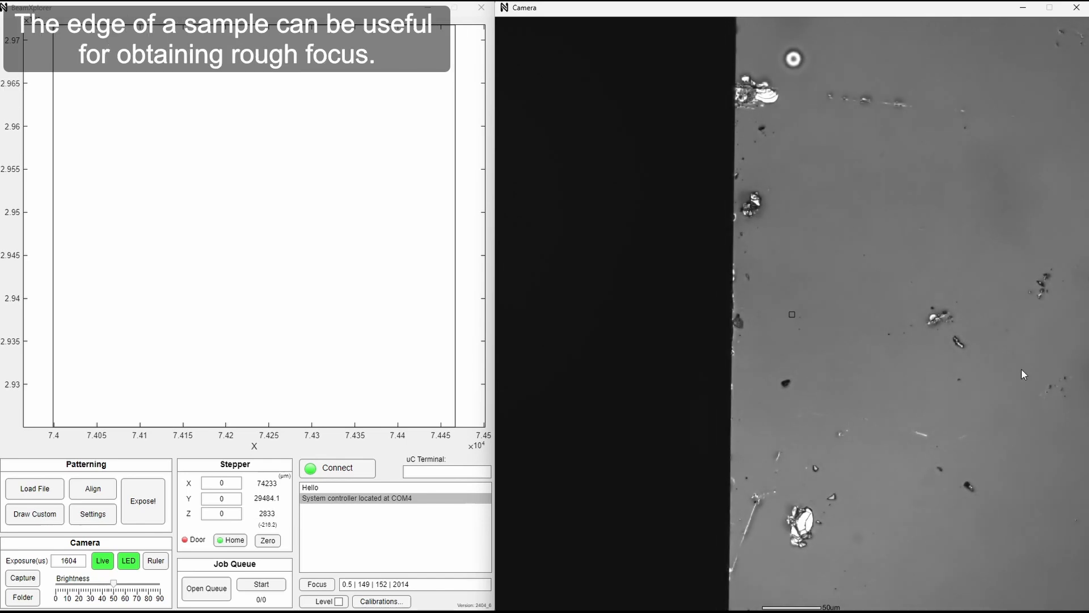
# Move the stage along the sample to about X 80846 µm, Y 29518 µm and defocus the surface to about Z 2808 µm.
pyautogui.press('Right')
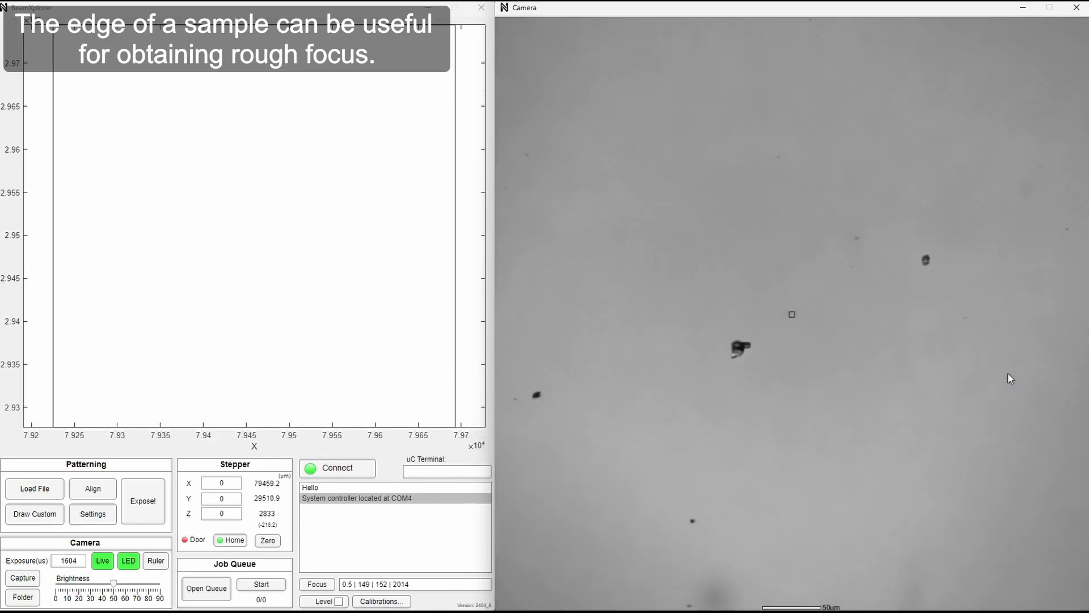
pyautogui.press('Left')
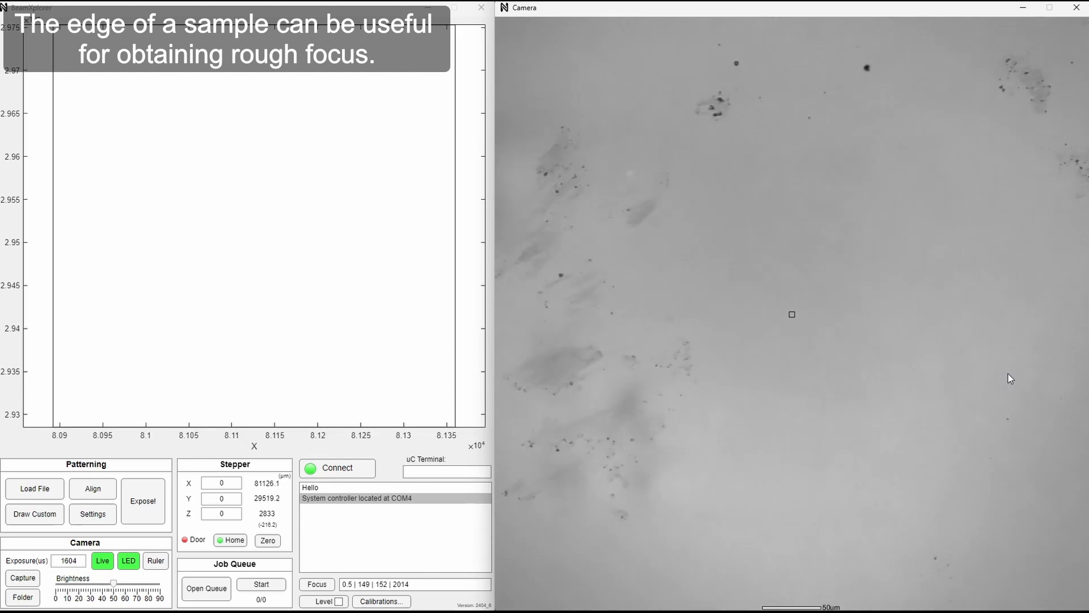
pyautogui.scroll(-5, 839, 344)
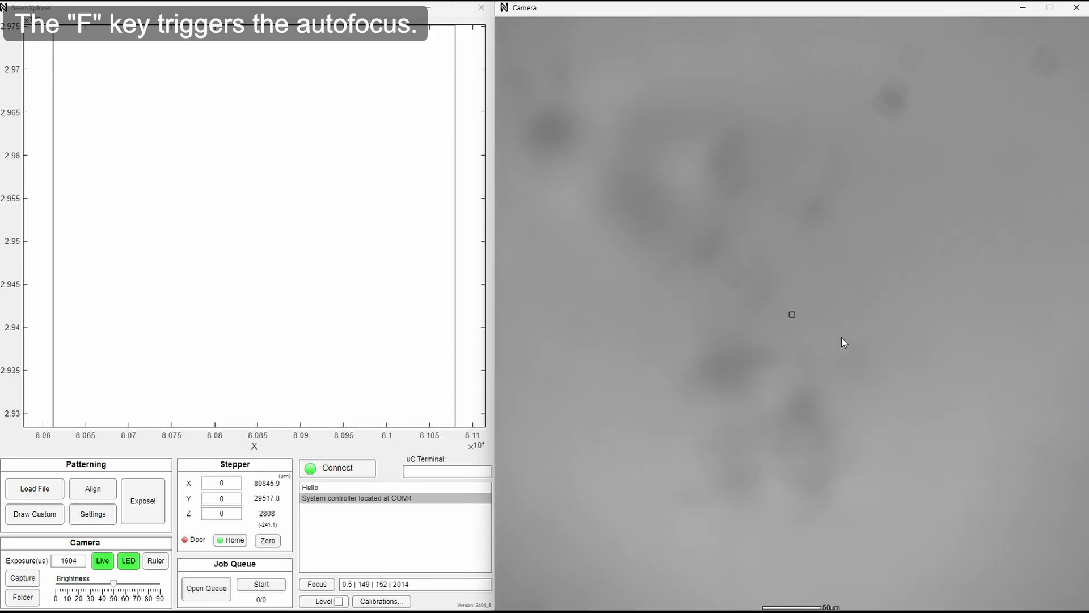
# Run the autofocus on the surface, lower the stage to about Z 2794 µm and run the autofocus again.
pyautogui.press('f')
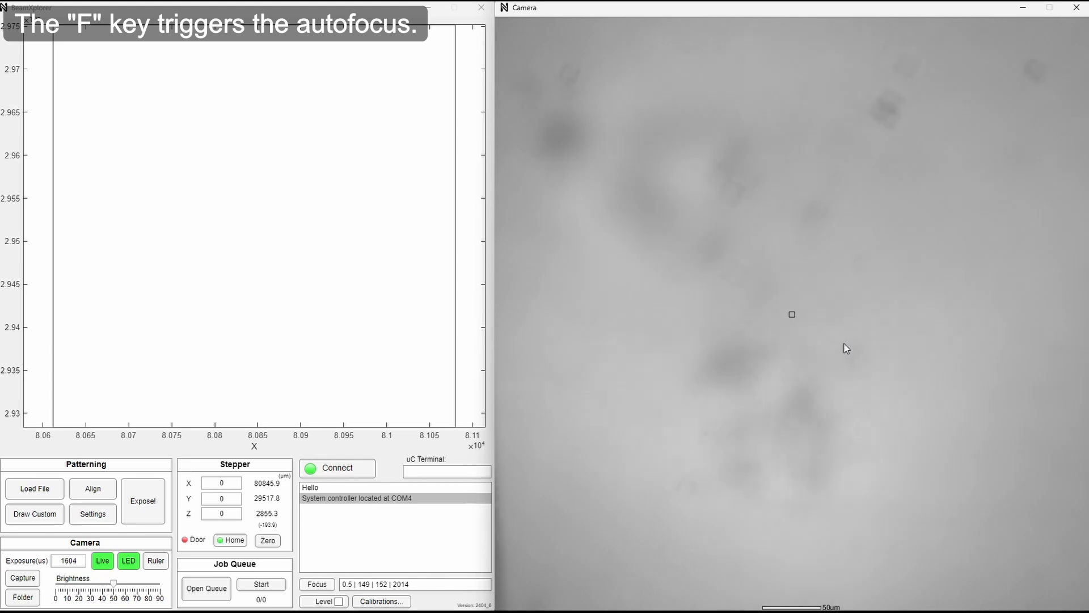
pyautogui.press('f')
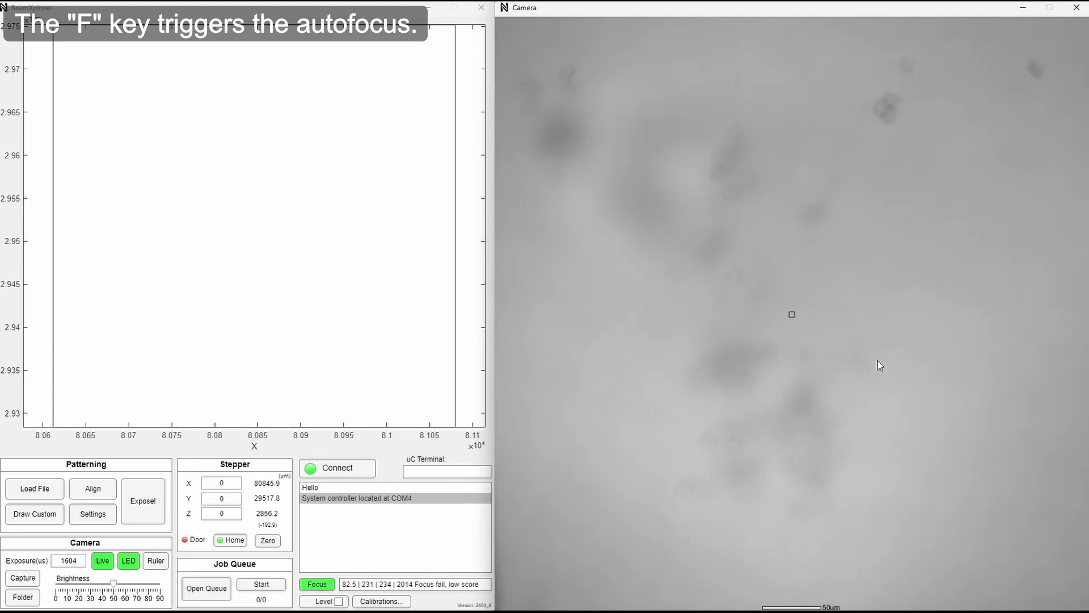
pyautogui.scroll(-5, 833, 361)
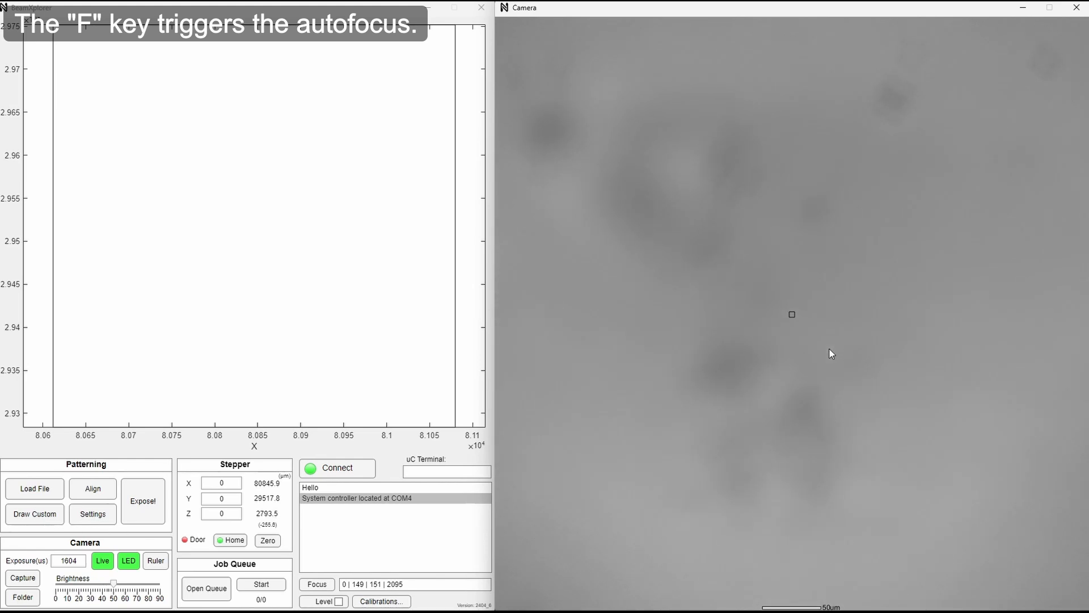
pyautogui.press('f')
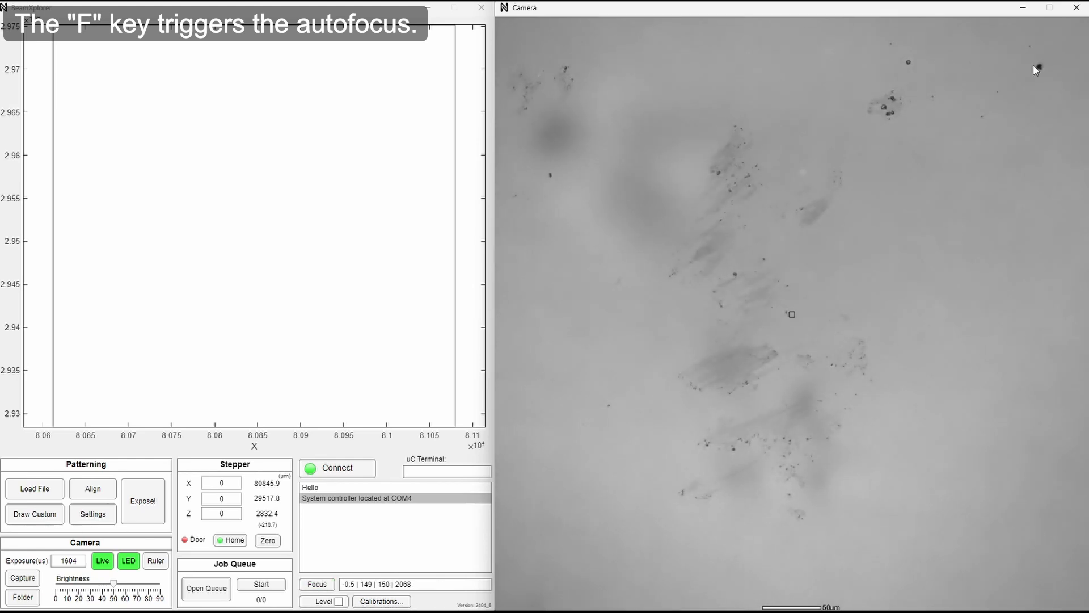
# Centre the crosshair on the large dark particle, on the smaller particle beside it, and on the nearby speck cluster.
pyautogui.click(1036, 69)
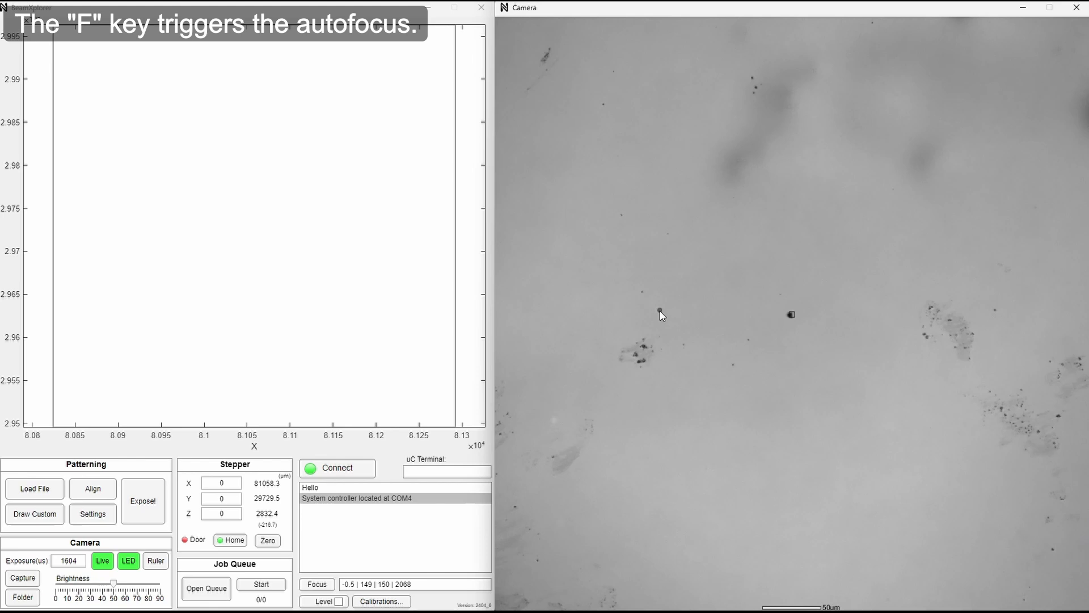
pyautogui.click(659, 311)
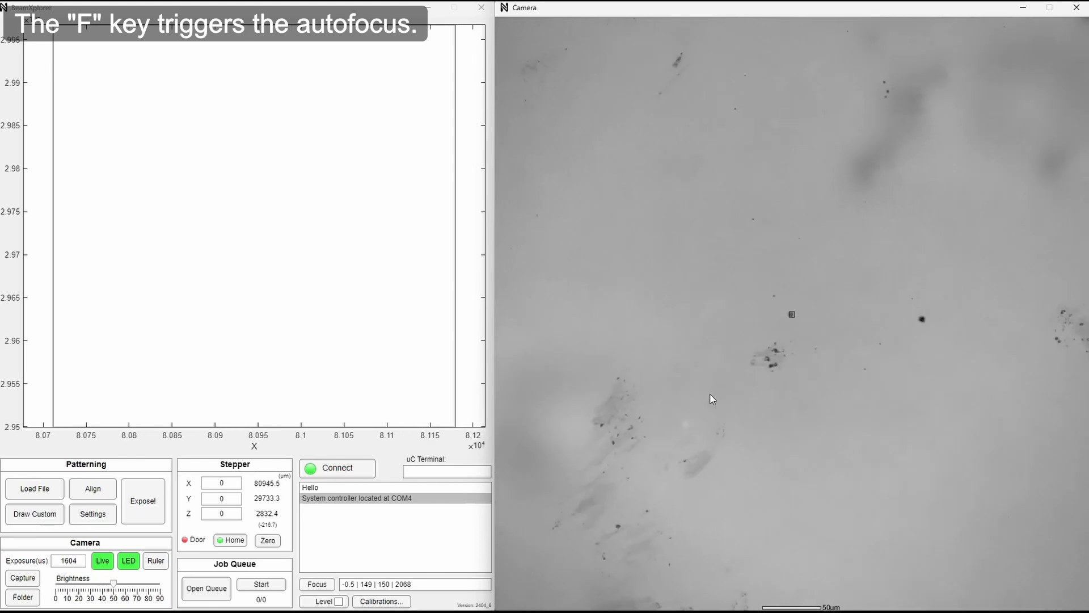
pyautogui.click(773, 368)
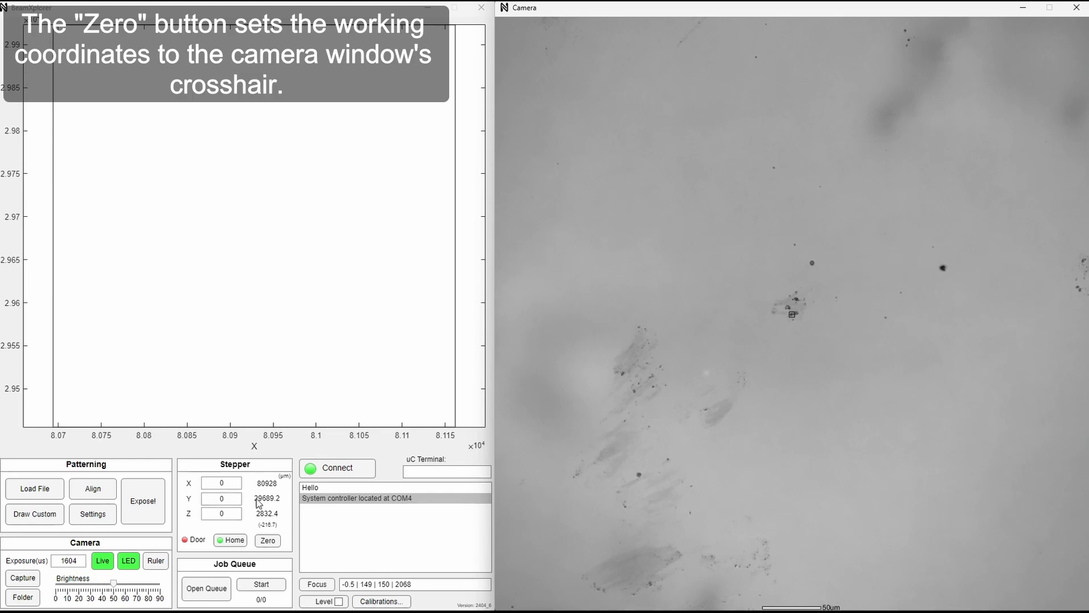
# Zero the working coordinates at the crosshair and move the stage to X 50 µm.
pyautogui.click(268, 541)
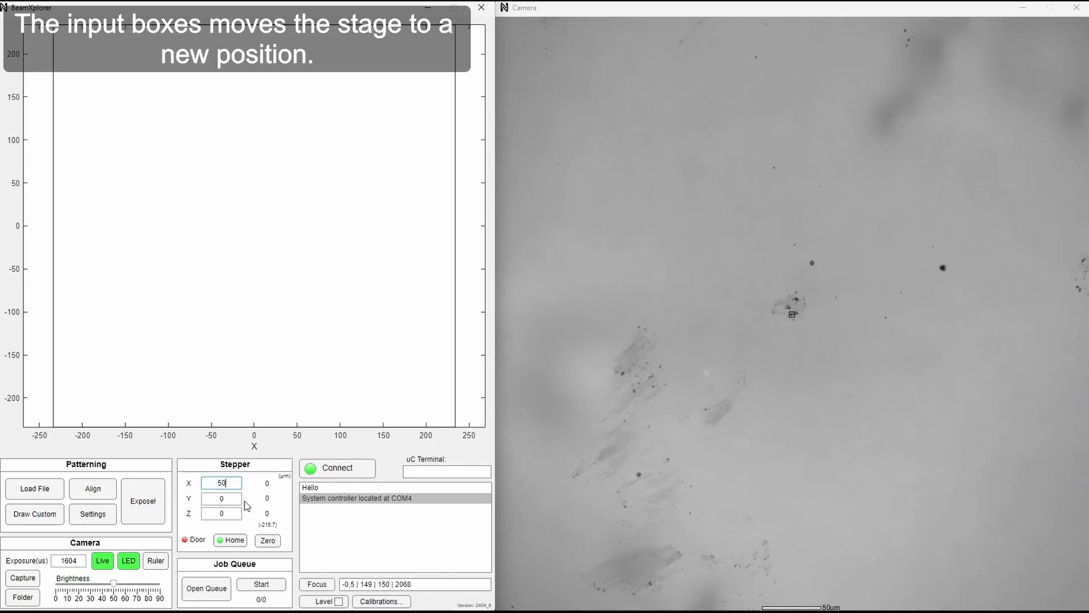
pyautogui.write('50')
pyautogui.press('Return')
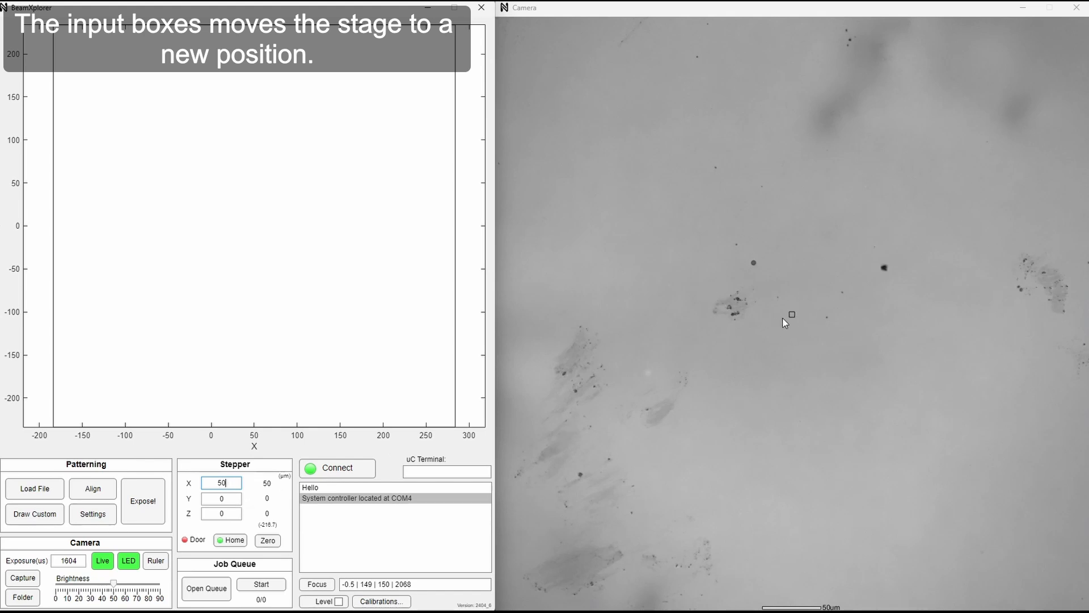
# Recentre the stage on three different points in the camera view, ending at about X -27 µm, Y 114 µm.
pyautogui.click(872, 151)
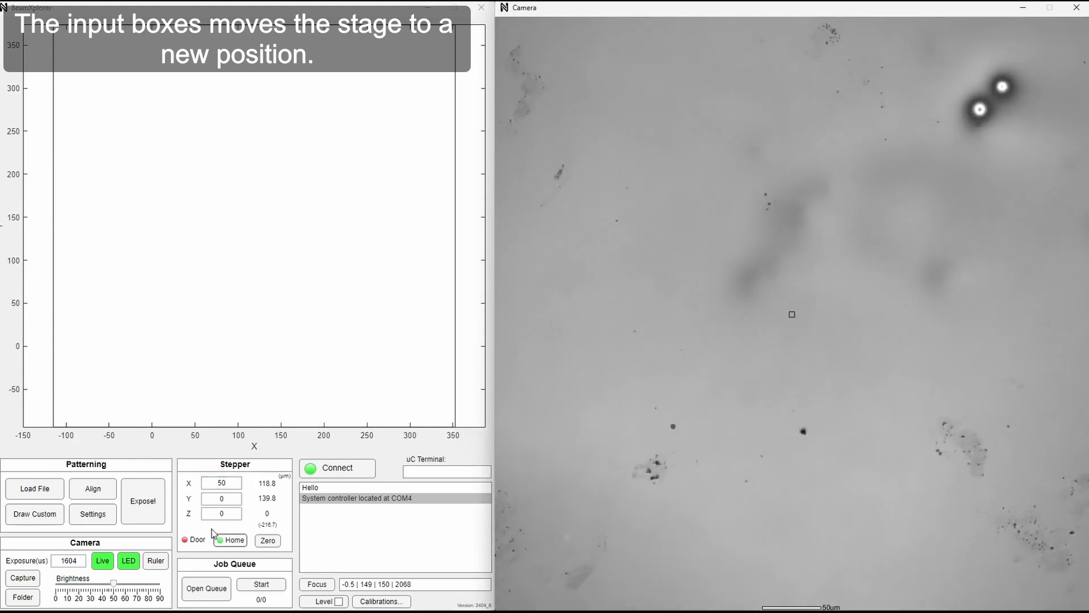
pyautogui.click(773, 530)
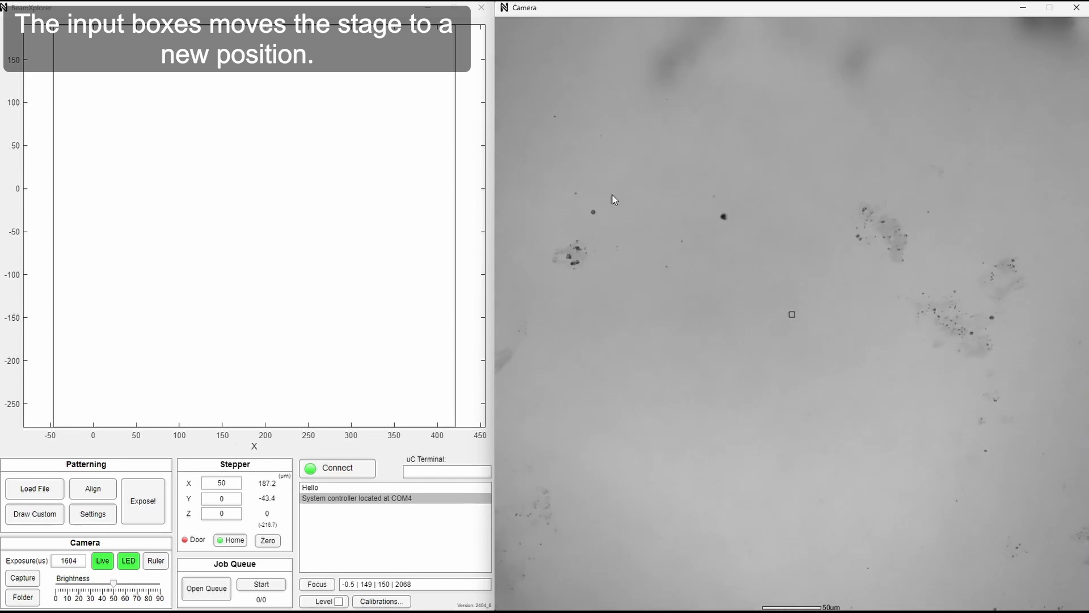
pyautogui.click(557, 158)
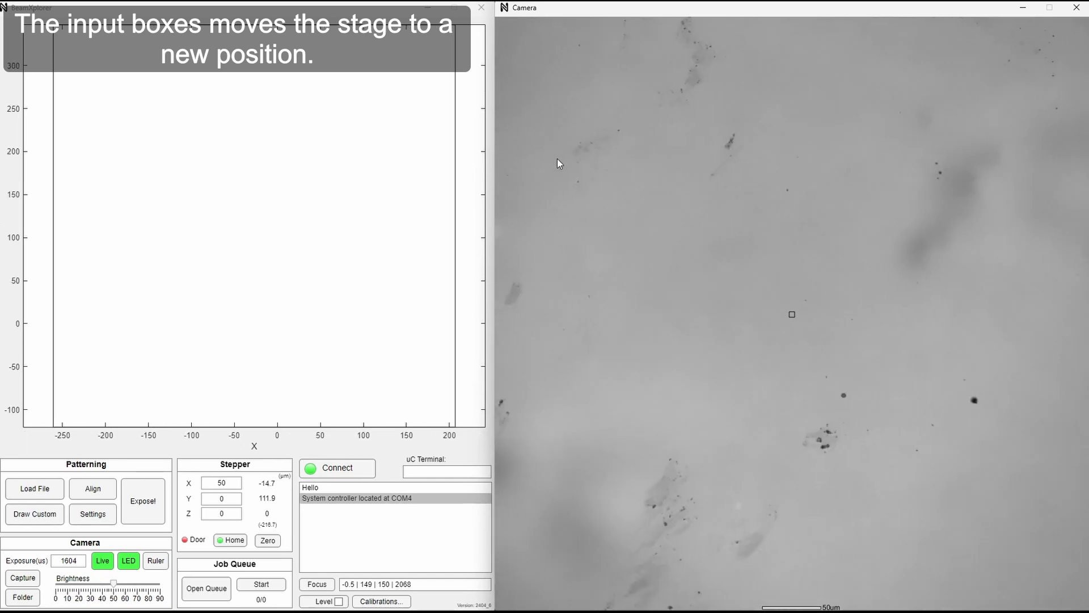
# Enter a new Y coordinate for the stepper and move the stage to it.
pyautogui.doubleClick(236, 497)
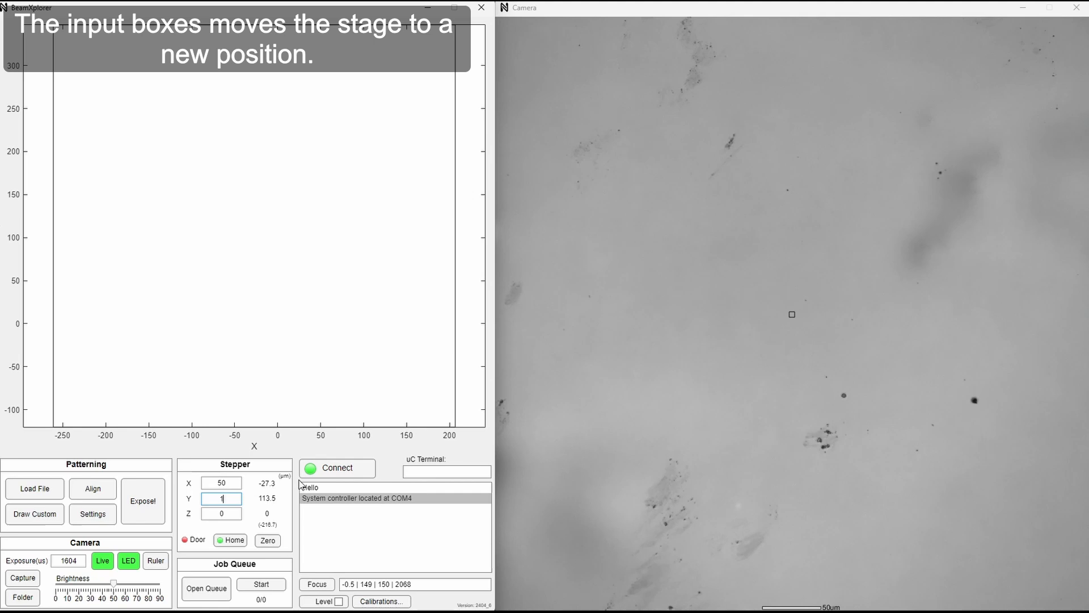
pyautogui.press('Return')
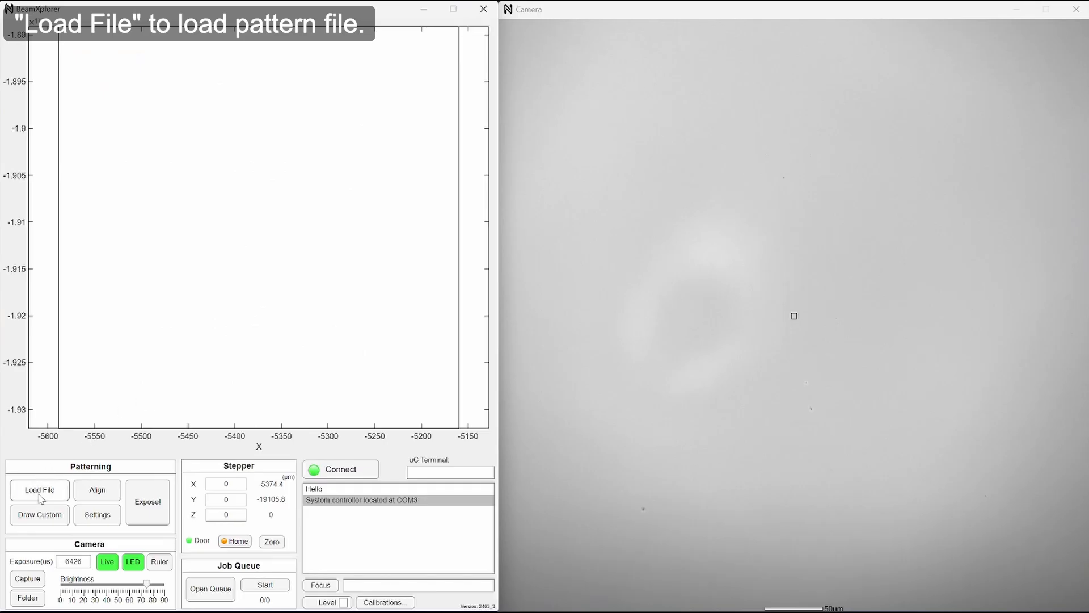
# Load the GDS pattern file newlith_TLM test with exposure layer 0, no writefield layer and the mask not inverted.
pyautogui.click(40, 489)
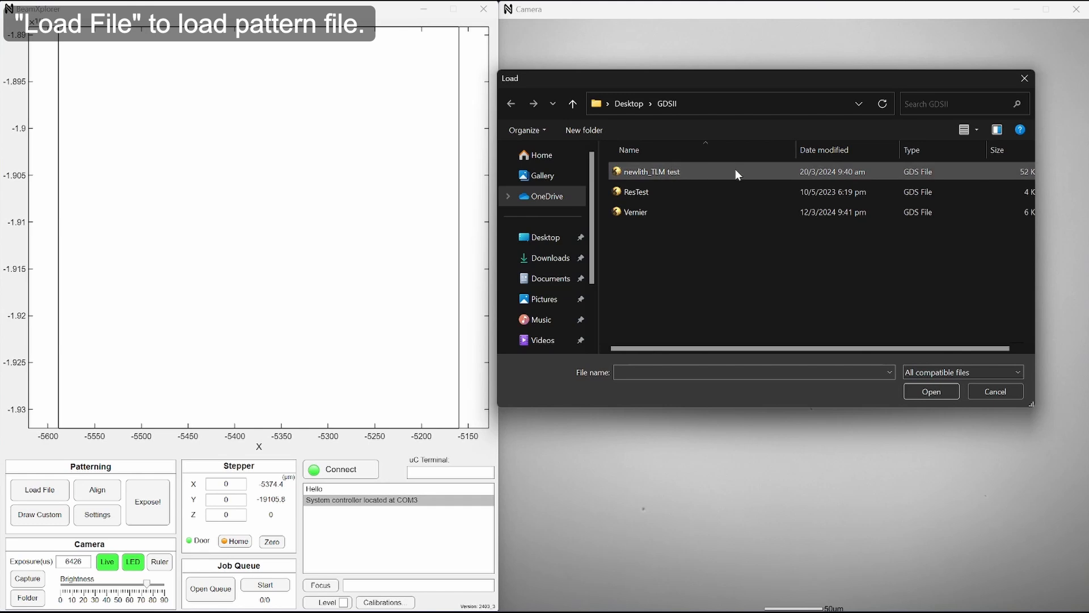
pyautogui.doubleClick(695, 172)
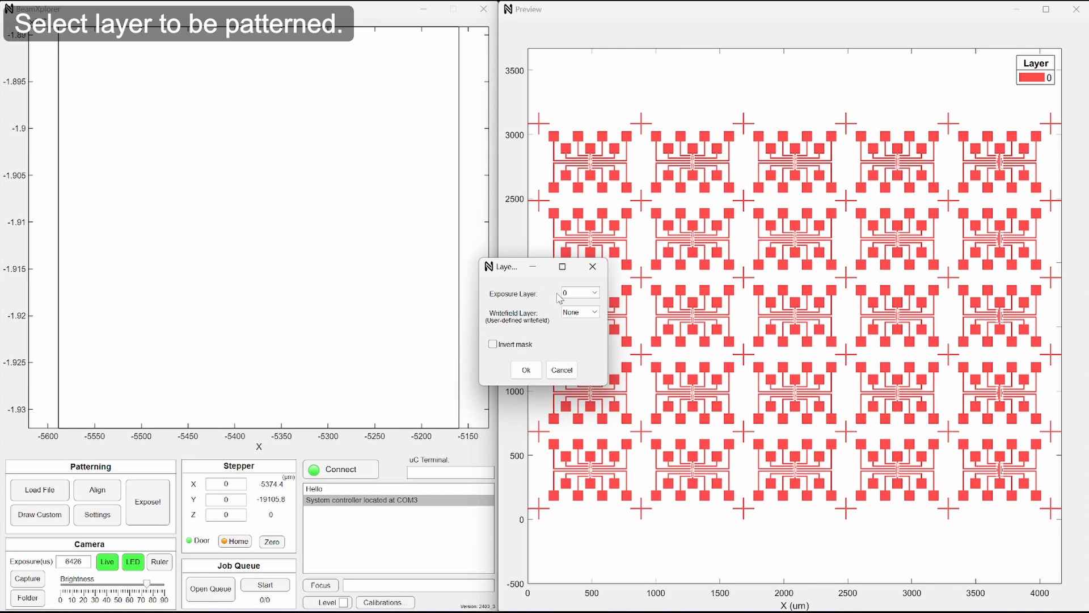
pyautogui.click(493, 346)
pyautogui.click(493, 345)
pyautogui.click(569, 293)
pyautogui.click(581, 304)
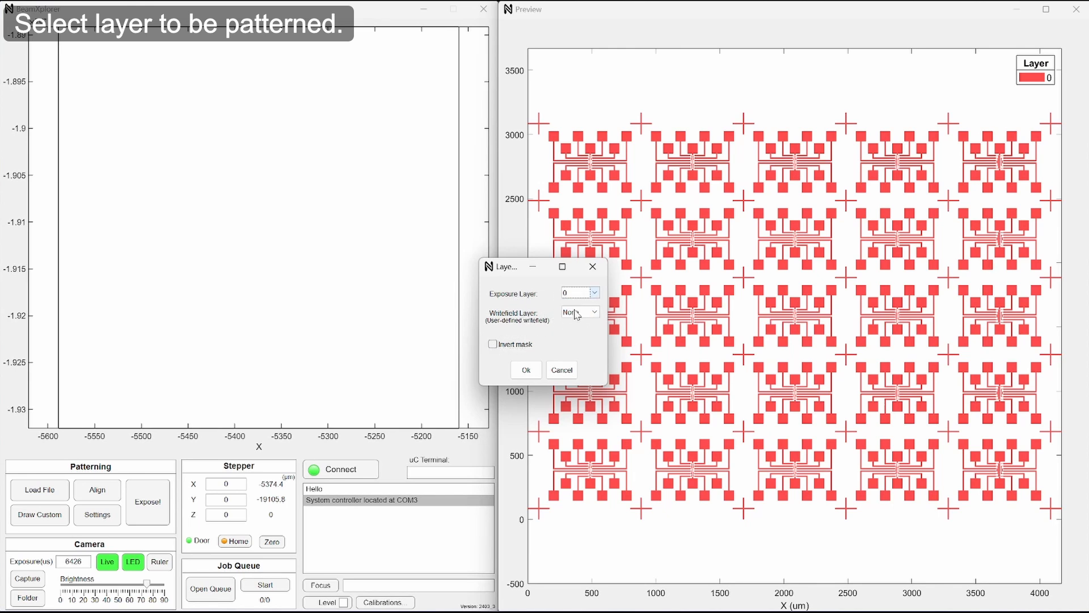
pyautogui.click(525, 369)
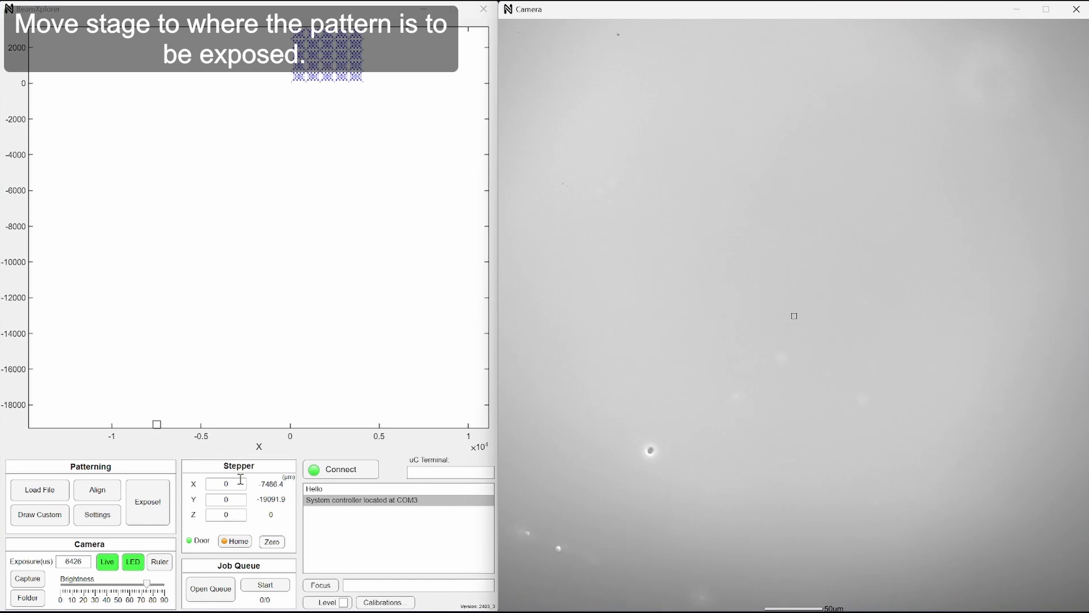
# Zero the pattern origin at the camera crosshair and move the stage to the pattern's lower-right boundary.
pyautogui.click(275, 543)
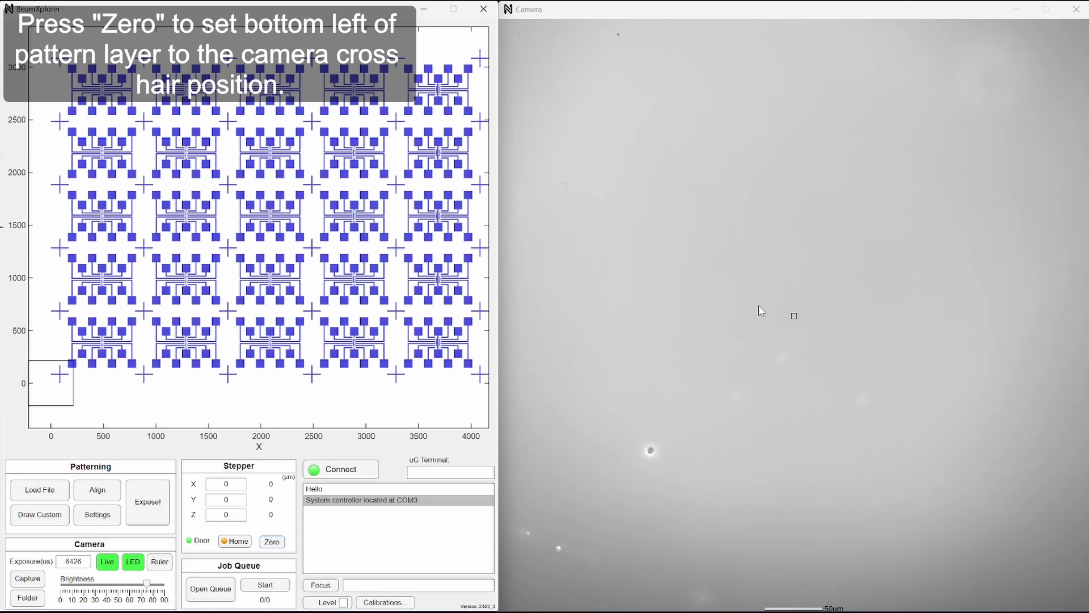
pyautogui.click(477, 380)
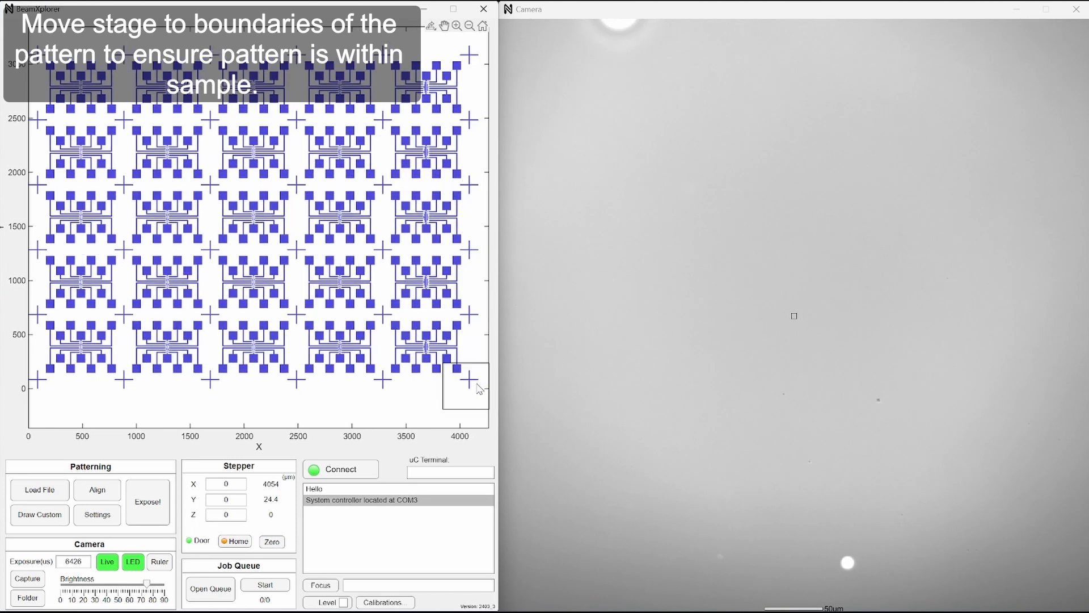
pyautogui.press('Right')
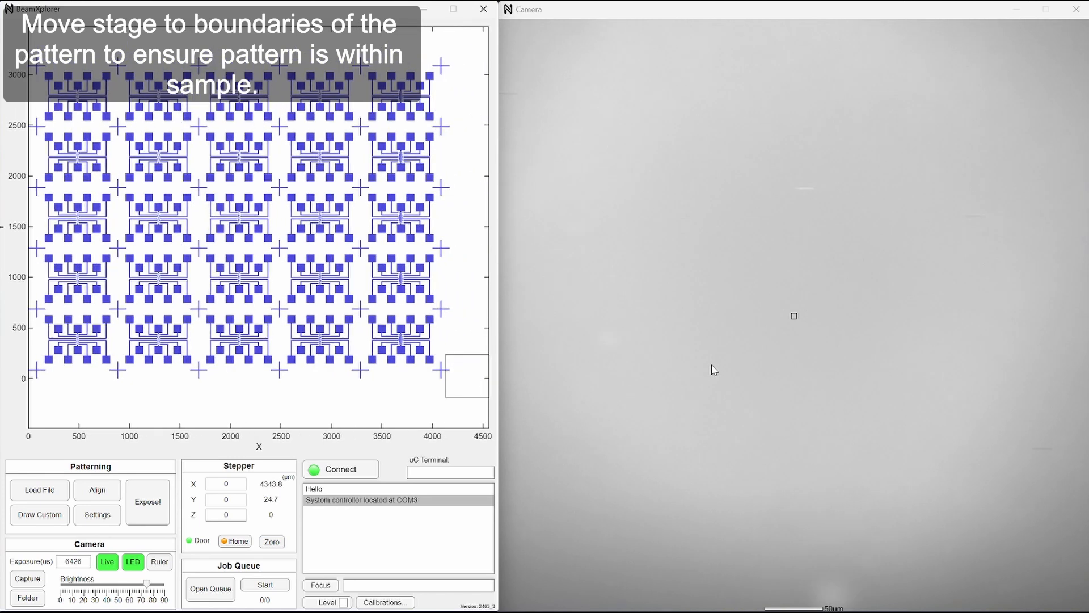
pyautogui.press('Left')
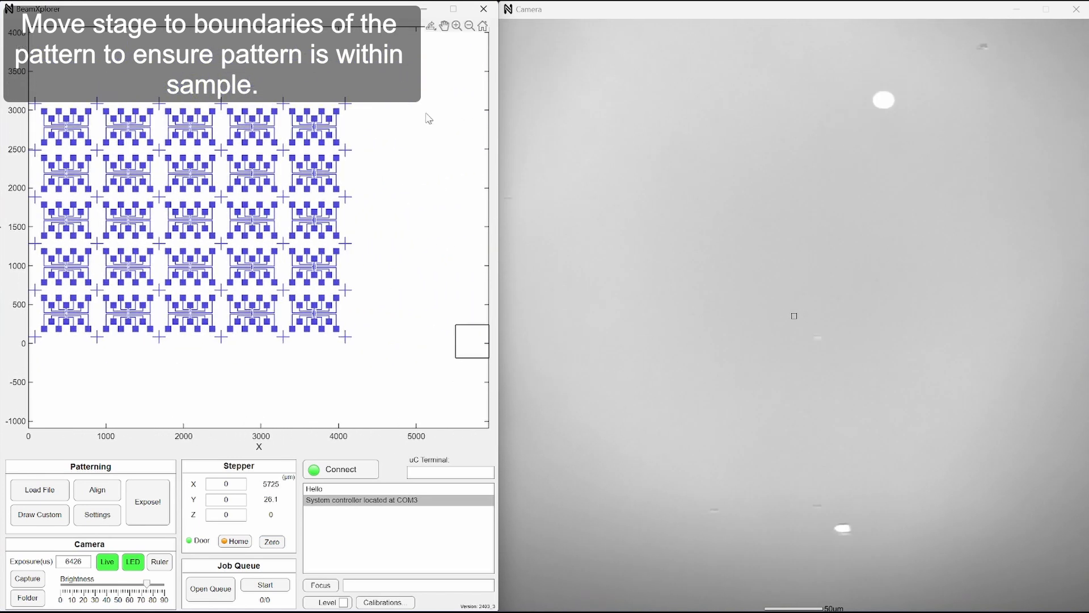
# Move the stage to the pattern's upper-right and upper-left boundaries and return it to the lower-left alignment cross.
pyautogui.click(375, 98)
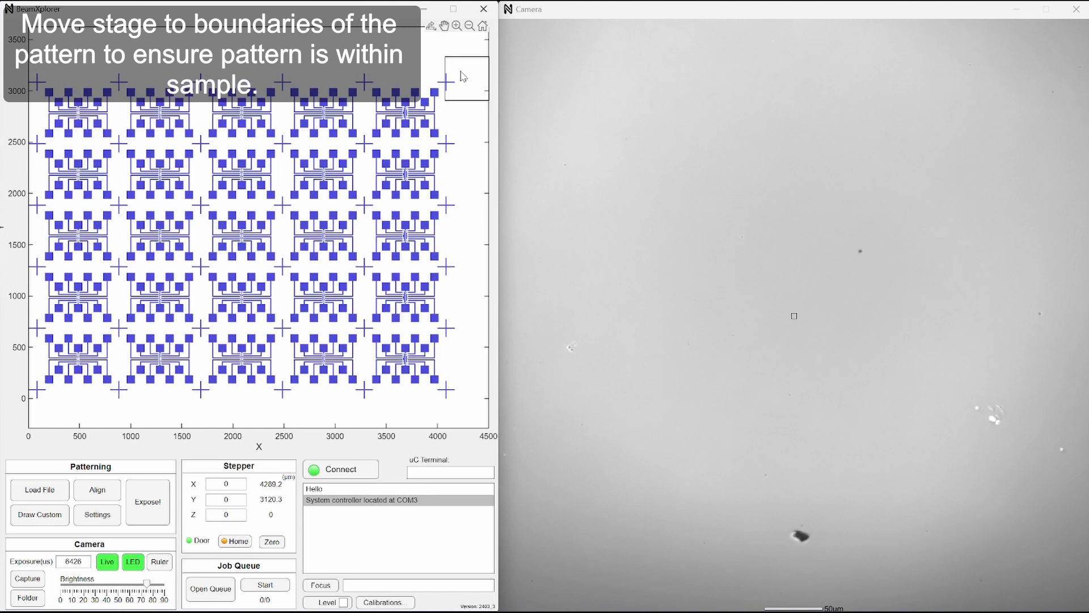
pyautogui.click(449, 53)
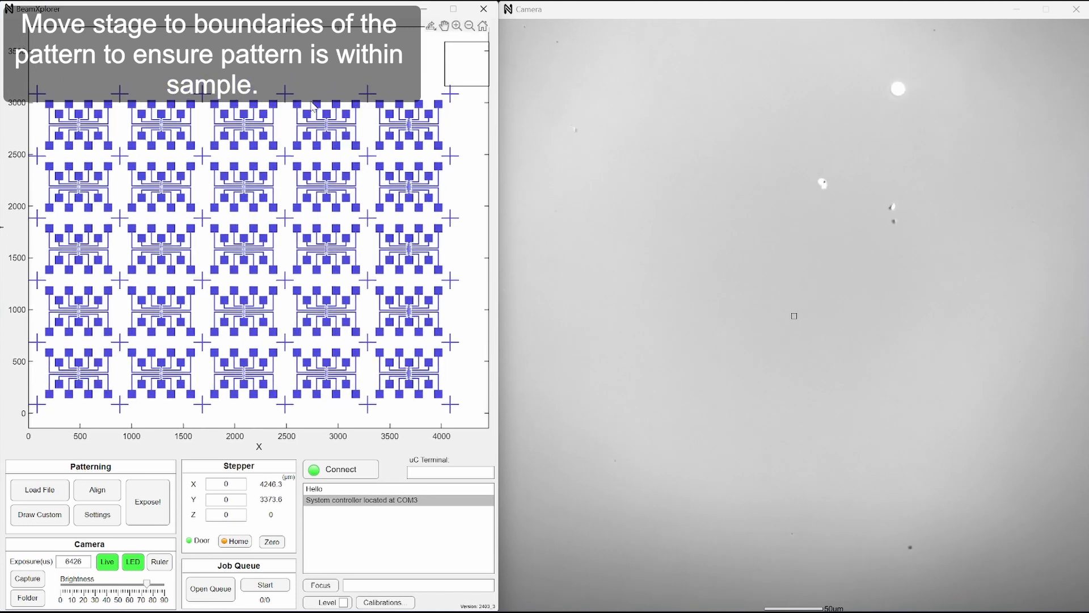
pyautogui.click(46, 85)
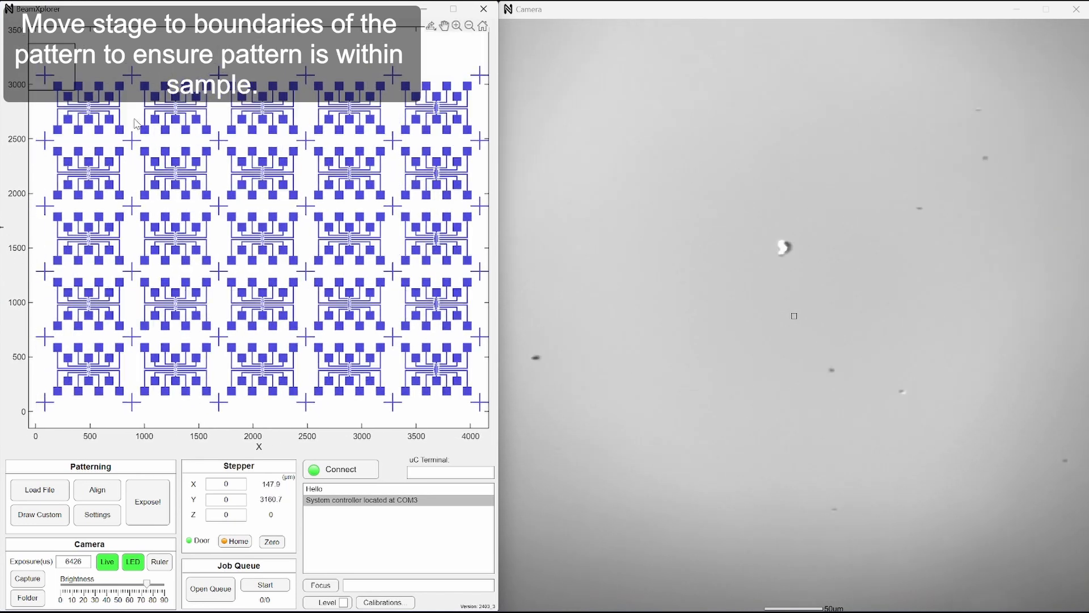
pyautogui.click(23, 46)
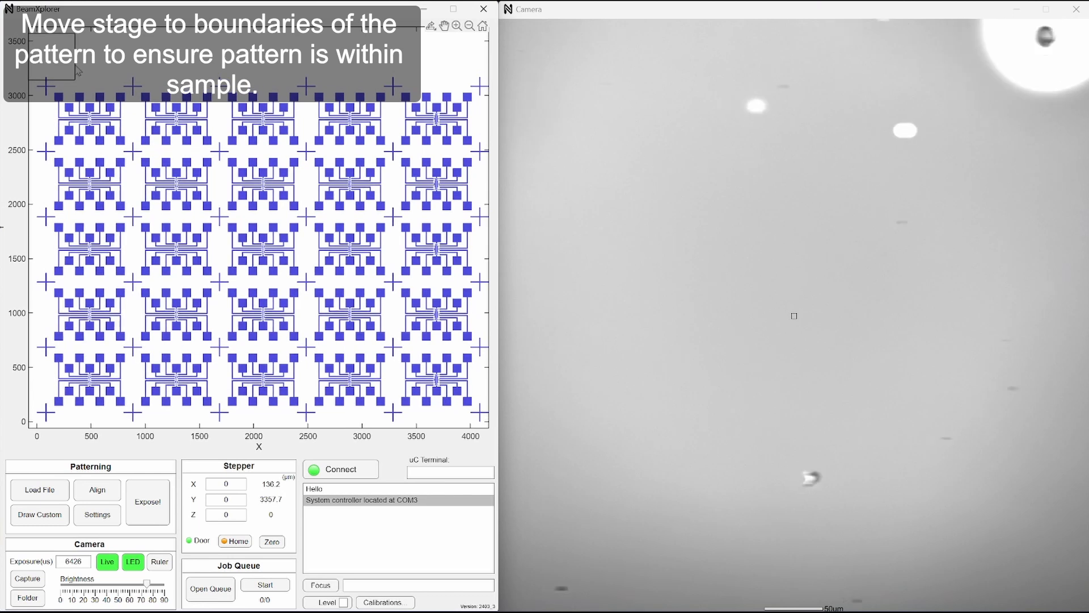
pyautogui.press('Left')
pyautogui.press('Up')
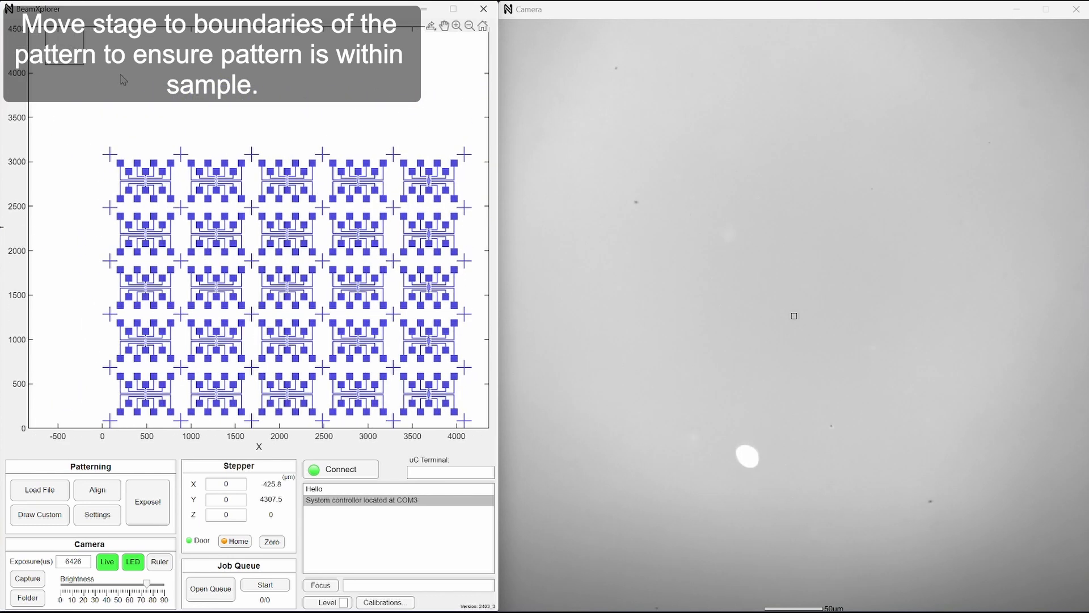
pyautogui.click(111, 418)
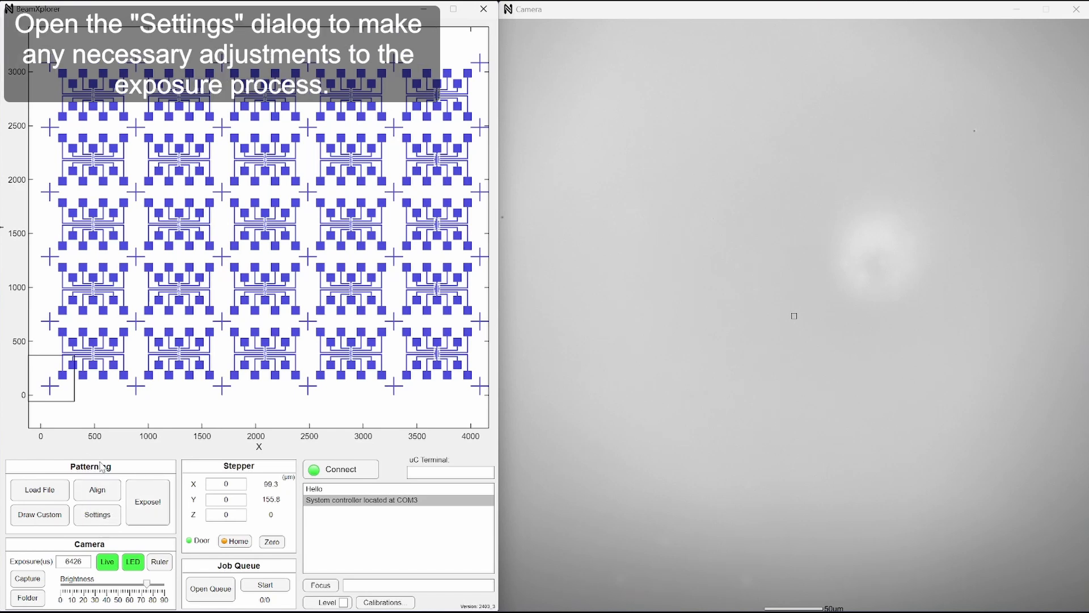
# Set the expose power to 2000 in the exposure settings and start exposing the pattern.
pyautogui.click(97, 514)
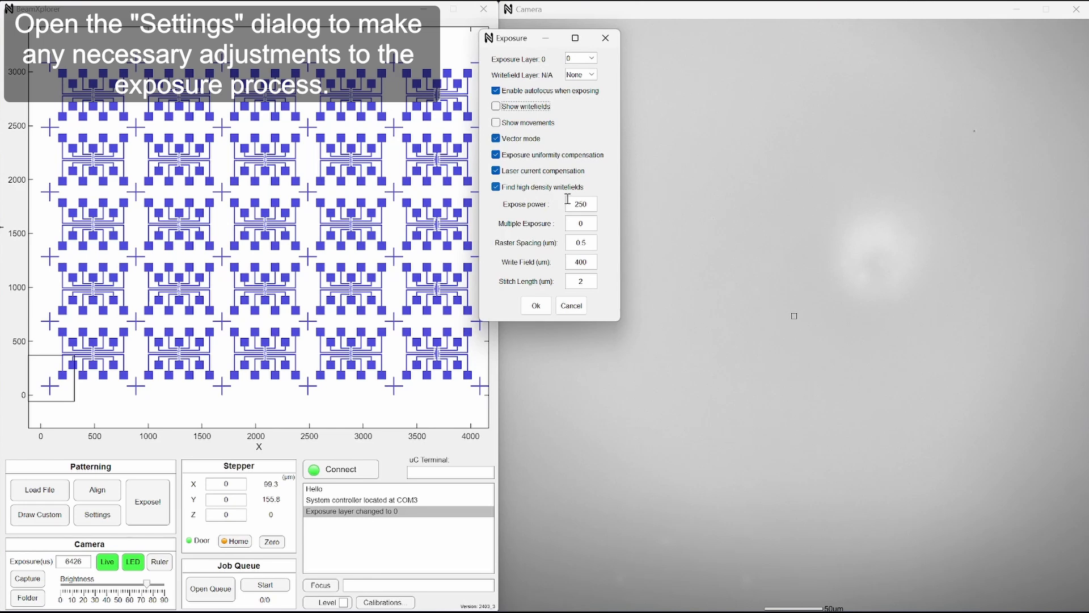
pyautogui.moveTo(588, 204); pyautogui.dragTo(560, 200)
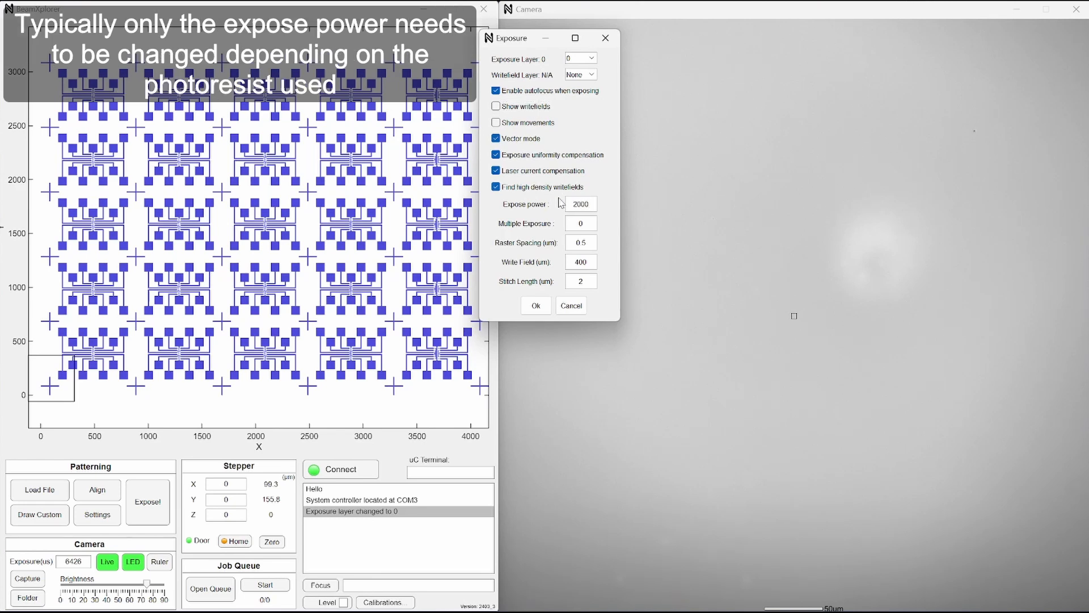
pyautogui.click(582, 223)
pyautogui.click(546, 305)
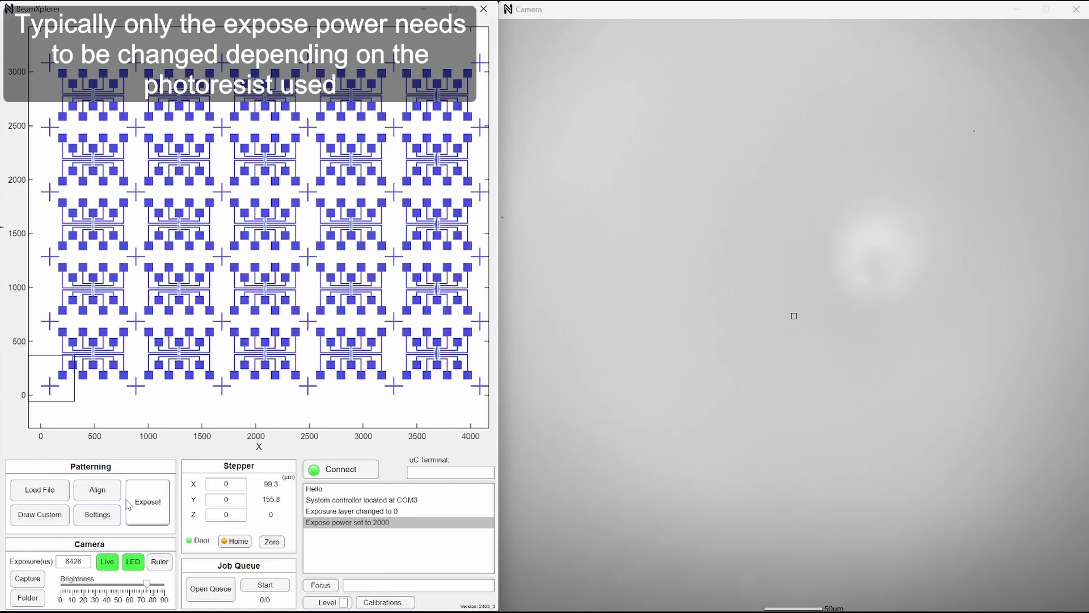
pyautogui.click(160, 515)
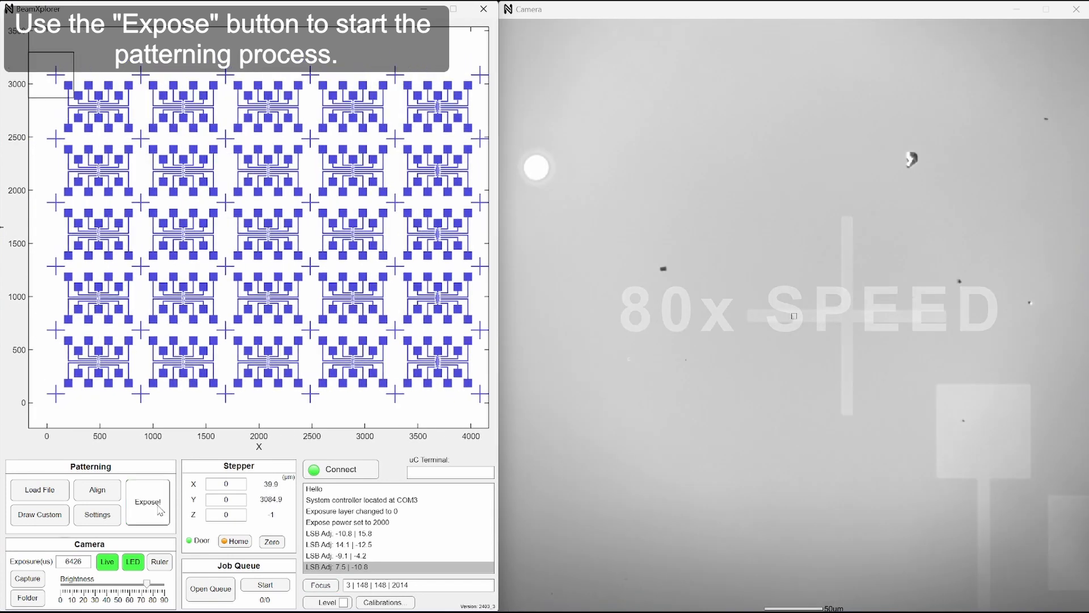
pyautogui.click(160, 510)
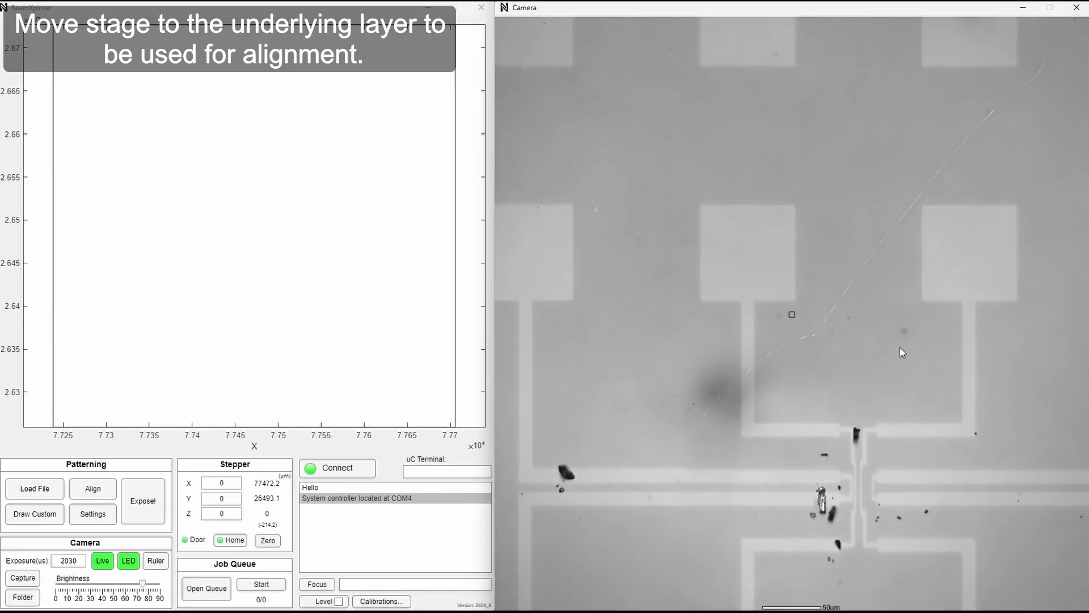
# Autofocus on the underlying device pattern and centre the crosshair on its alignment cross.
pyautogui.press('f')
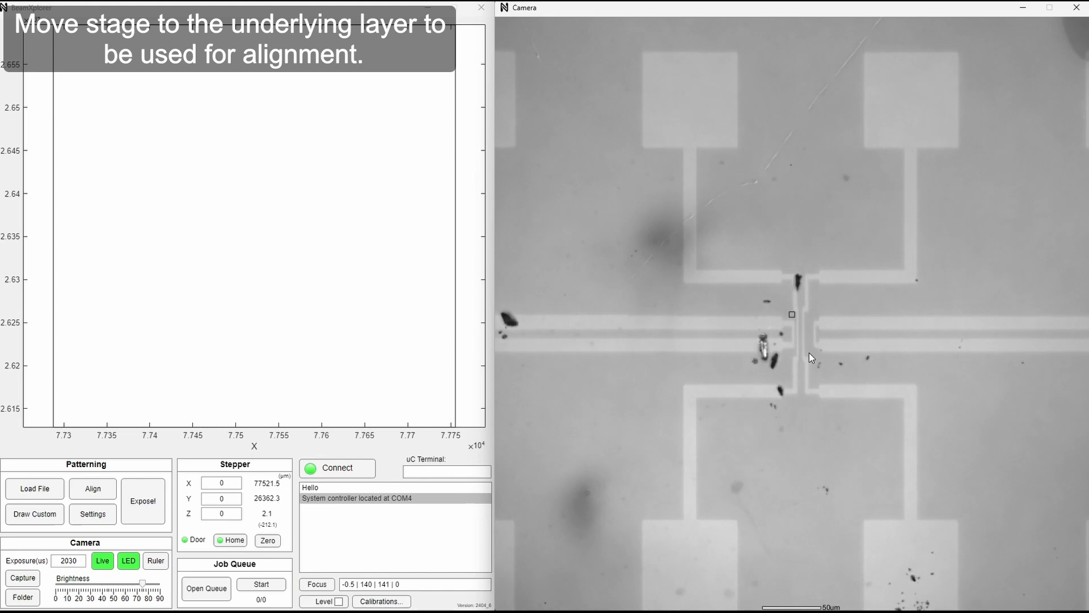
pyautogui.press('f')
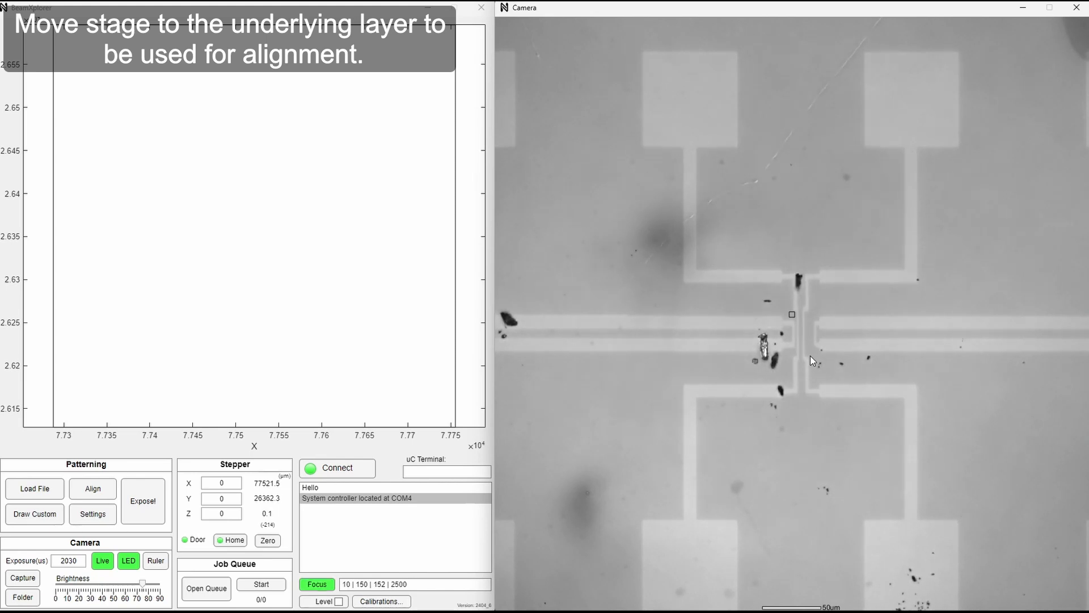
pyautogui.click(673, 396)
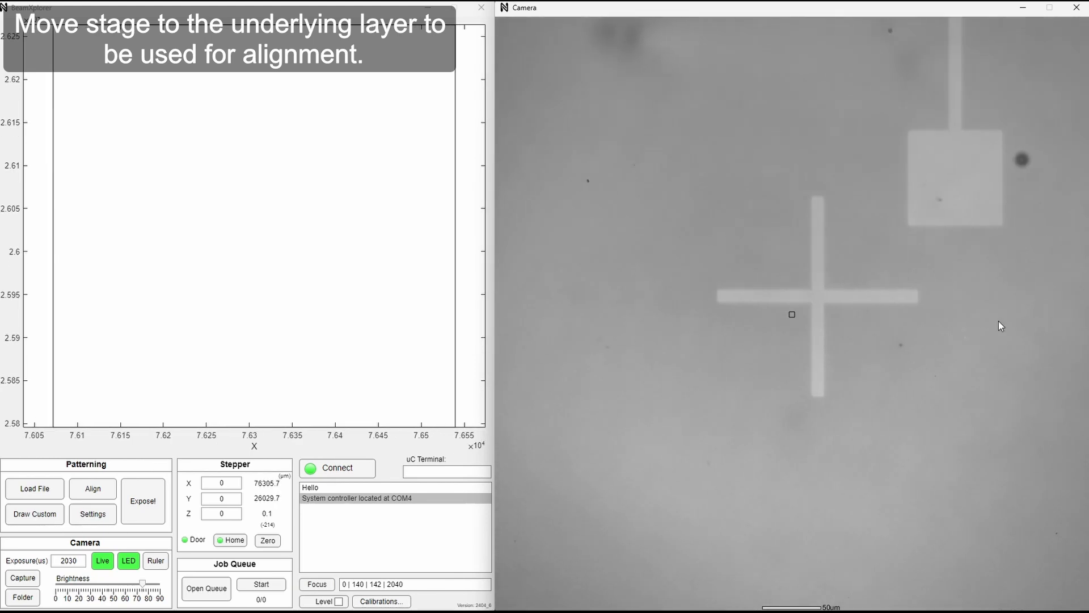
pyautogui.click(952, 289)
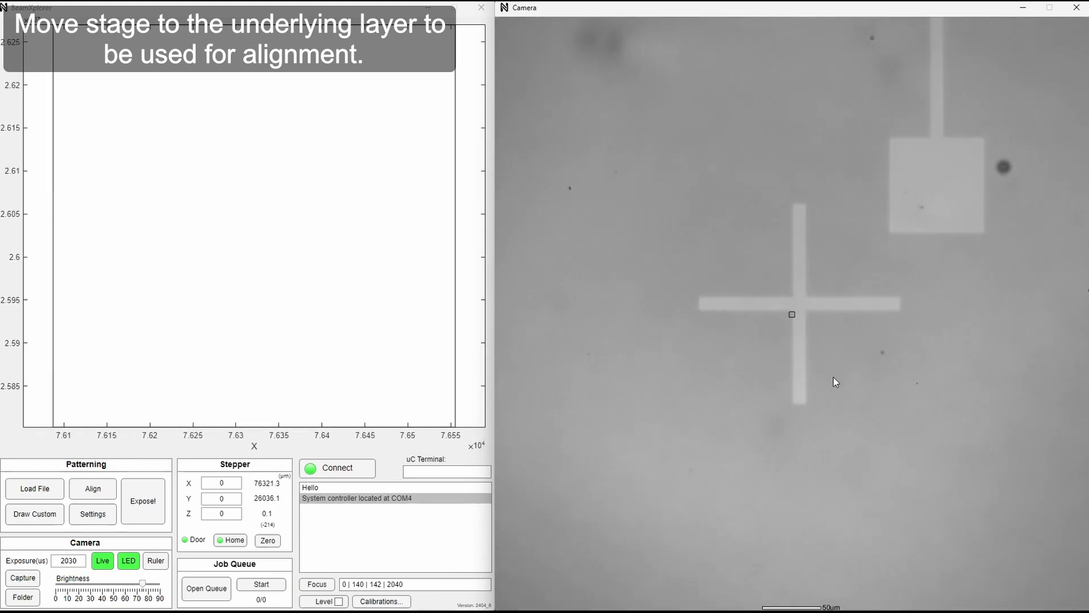
pyautogui.click(798, 305)
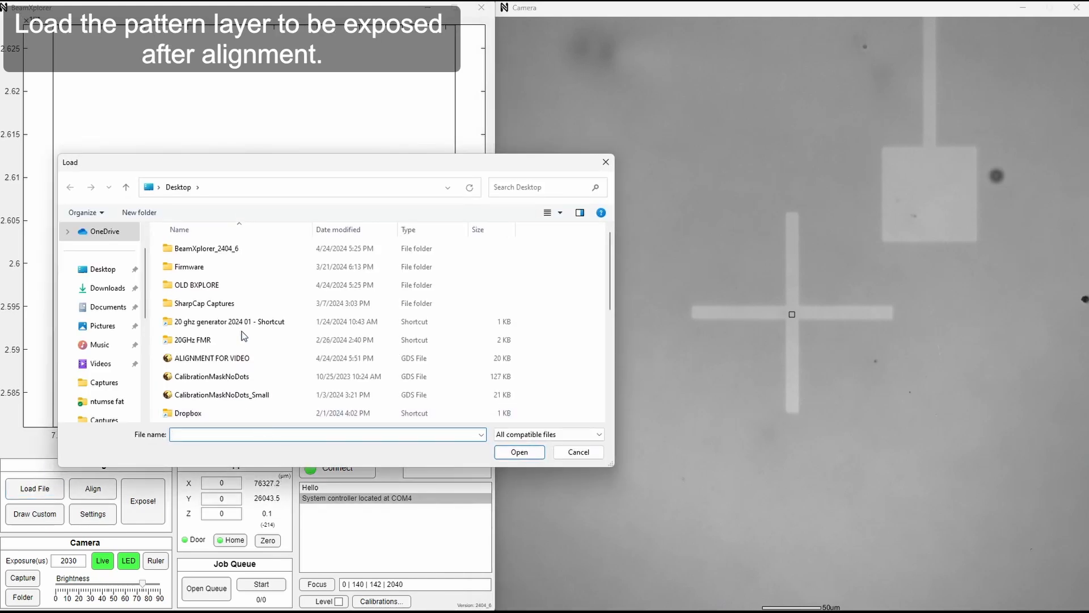
# Load the two-layer pattern file from the Desktop folder with layer 1 as the exposure layer.
pyautogui.scroll(-4, 258, 337)
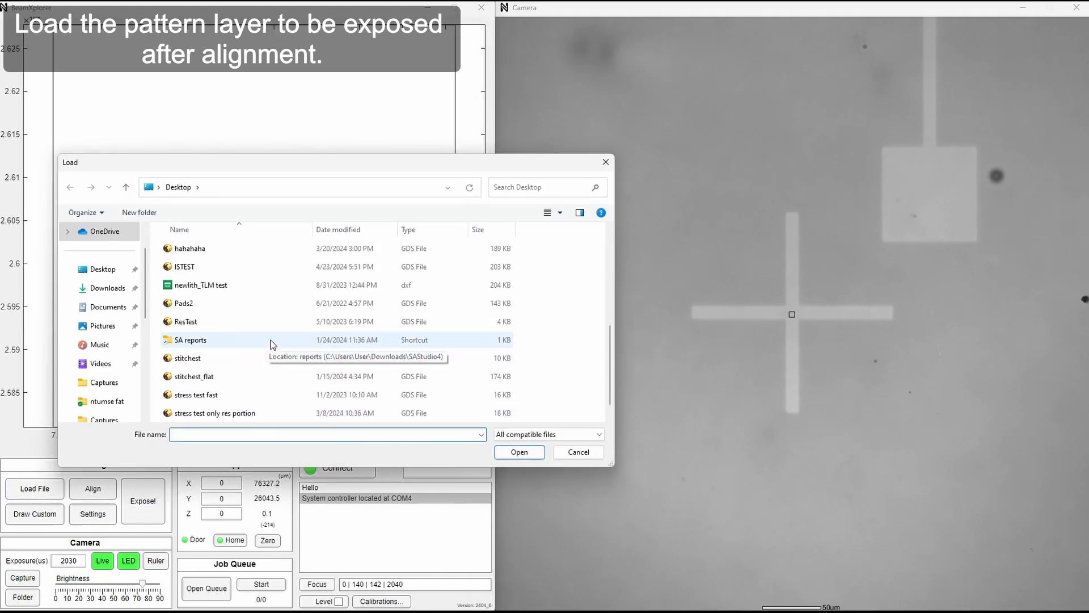
pyautogui.scroll(-1, 273, 340)
pyautogui.scroll(2, 274, 340)
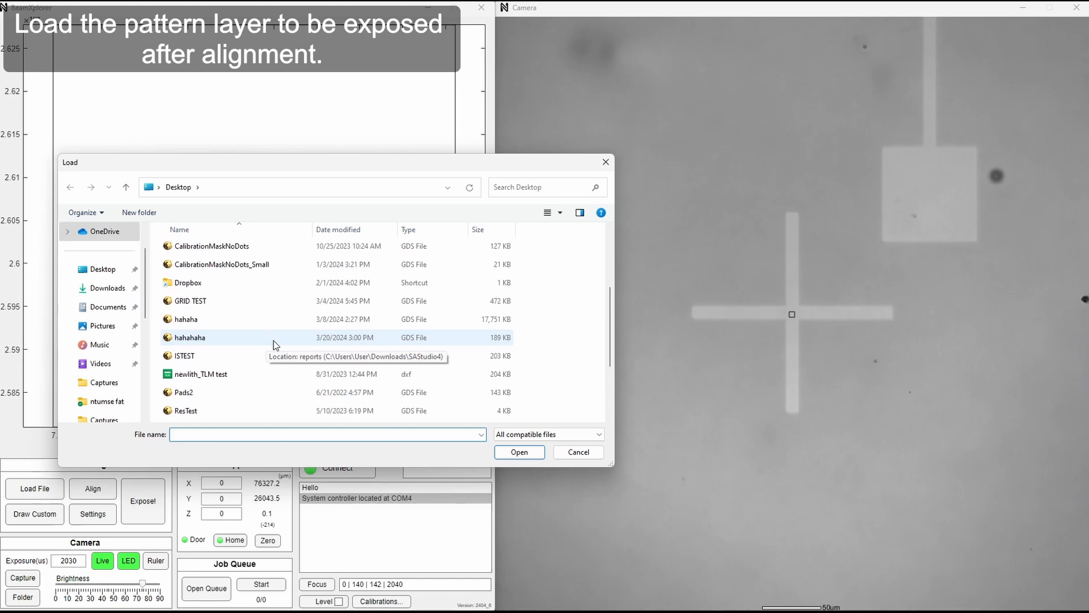
pyautogui.scroll(2, 273, 341)
pyautogui.doubleClick(277, 339)
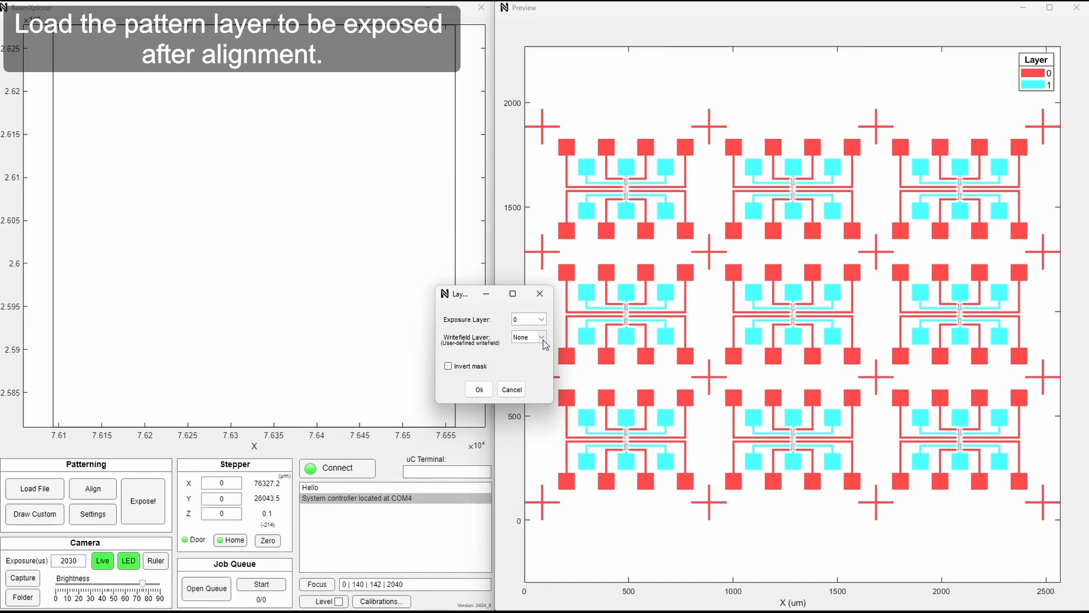
pyautogui.click(519, 321)
pyautogui.click(533, 340)
pyautogui.click(477, 389)
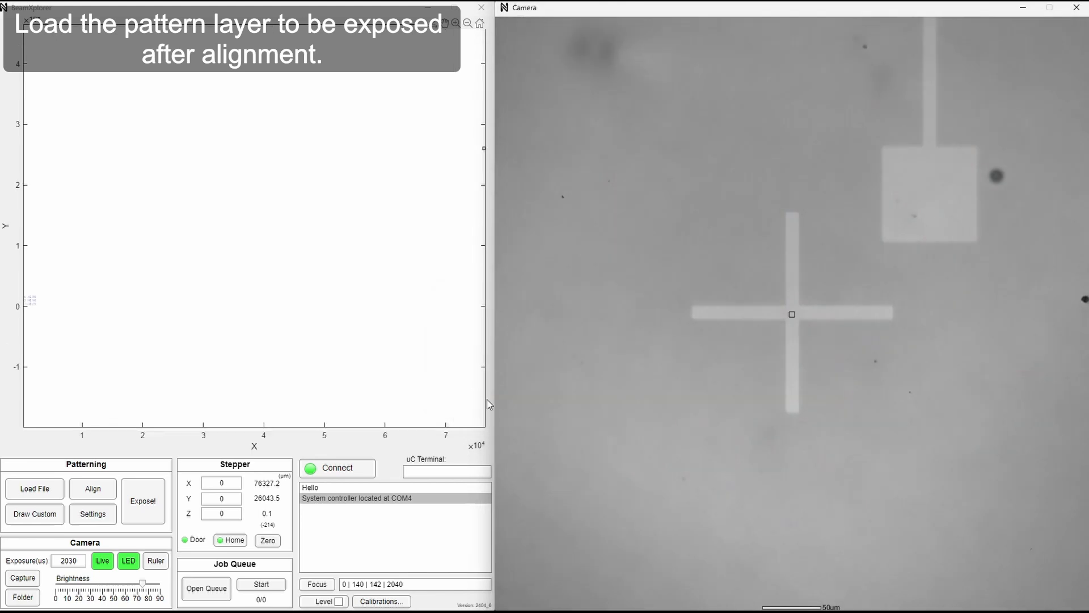
# Start a 4-point alignment using layer 0 as the alignment layer with automatic alignment recheck enabled.
pyautogui.click(100, 492)
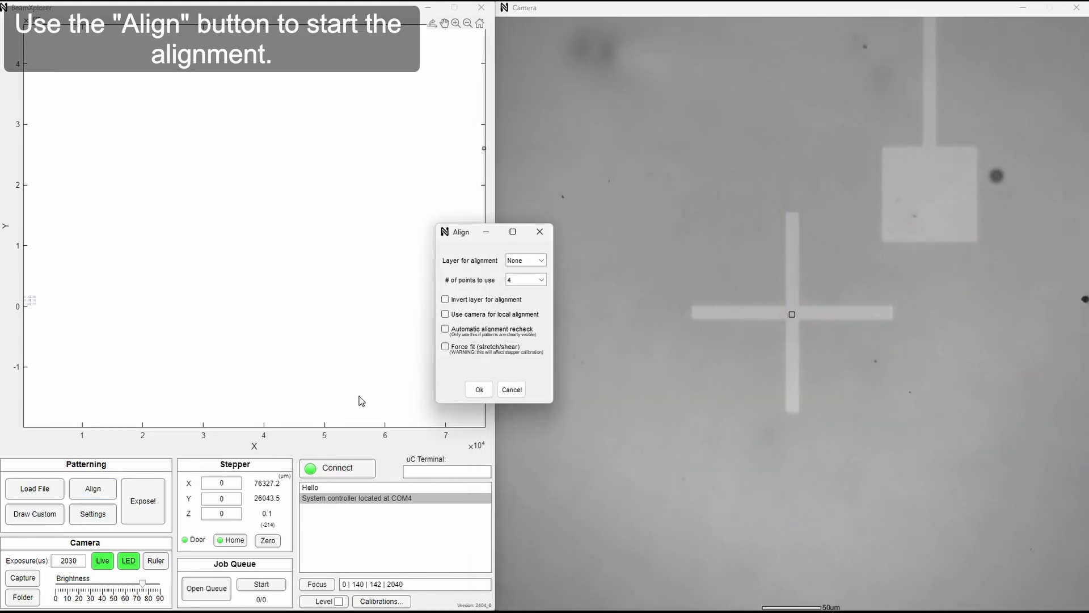
pyautogui.scroll(-3, 290, 321)
pyautogui.scroll(5, 156, 306)
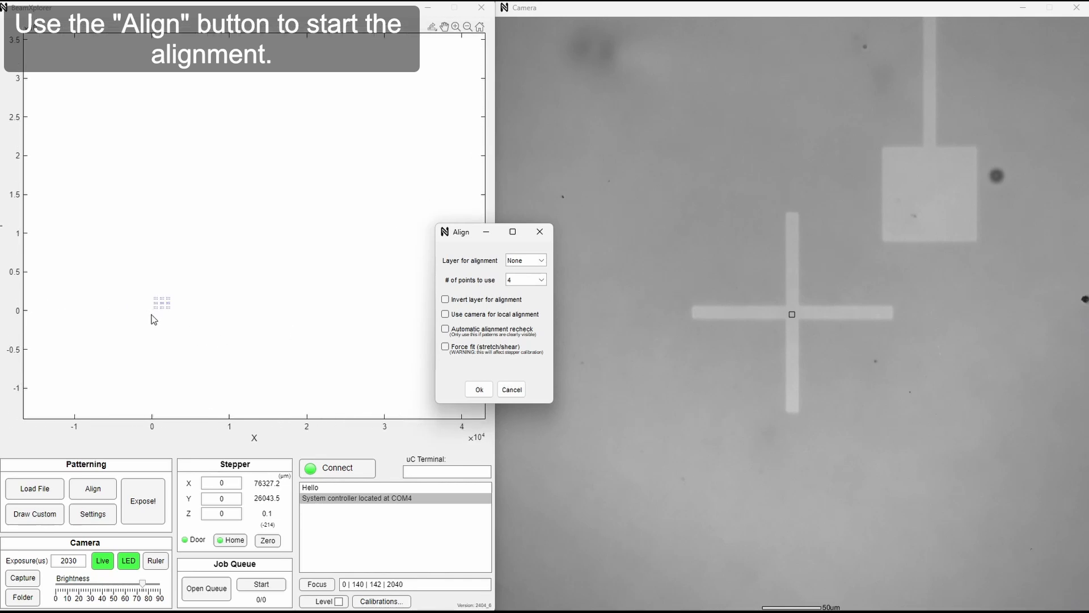
pyautogui.scroll(5, 158, 305)
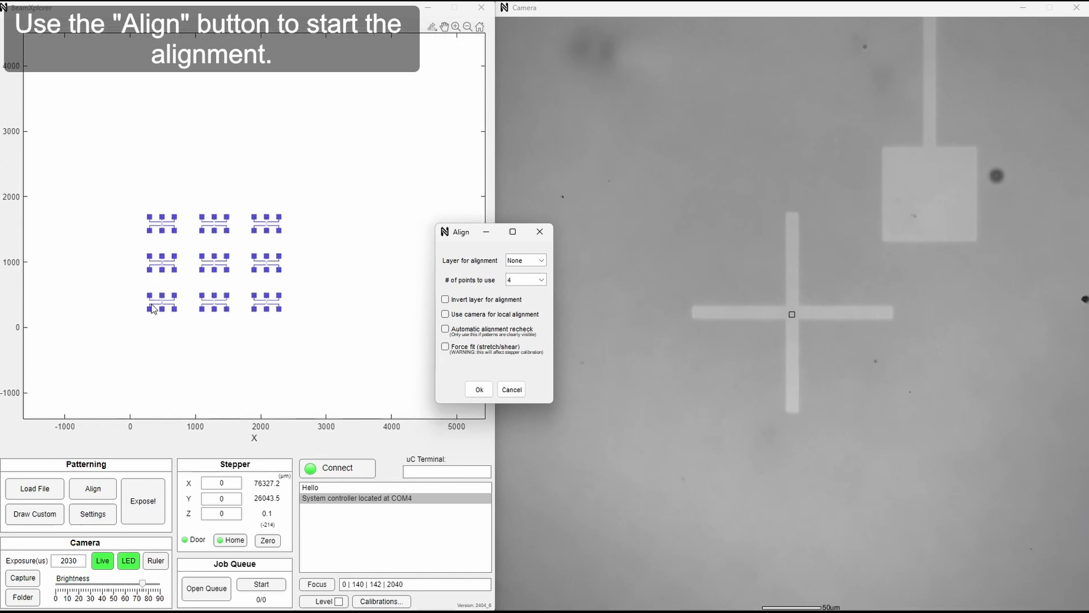
pyautogui.click(531, 262)
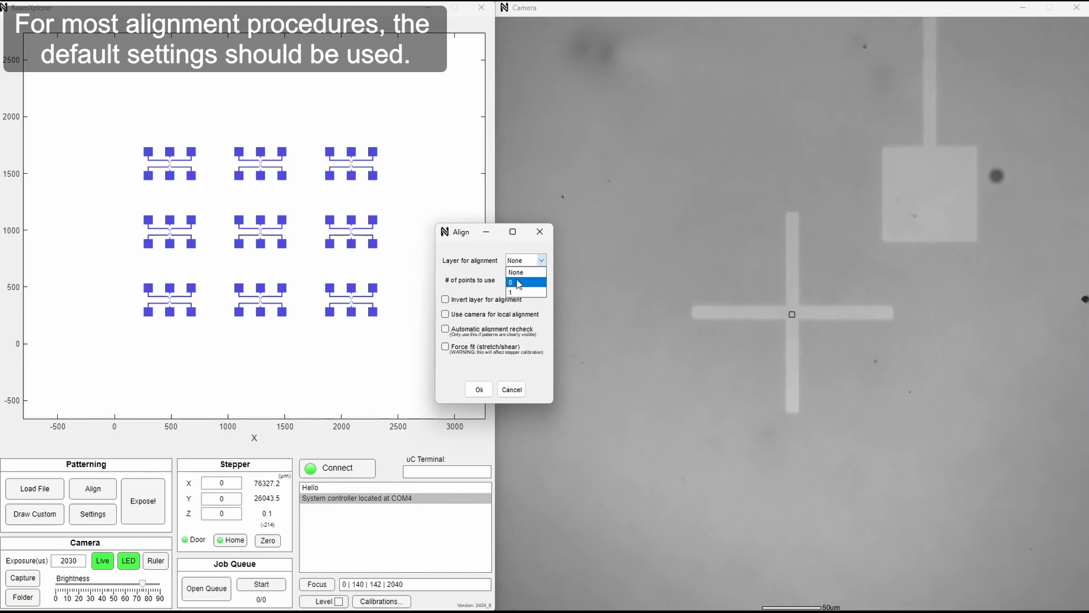
pyautogui.click(517, 282)
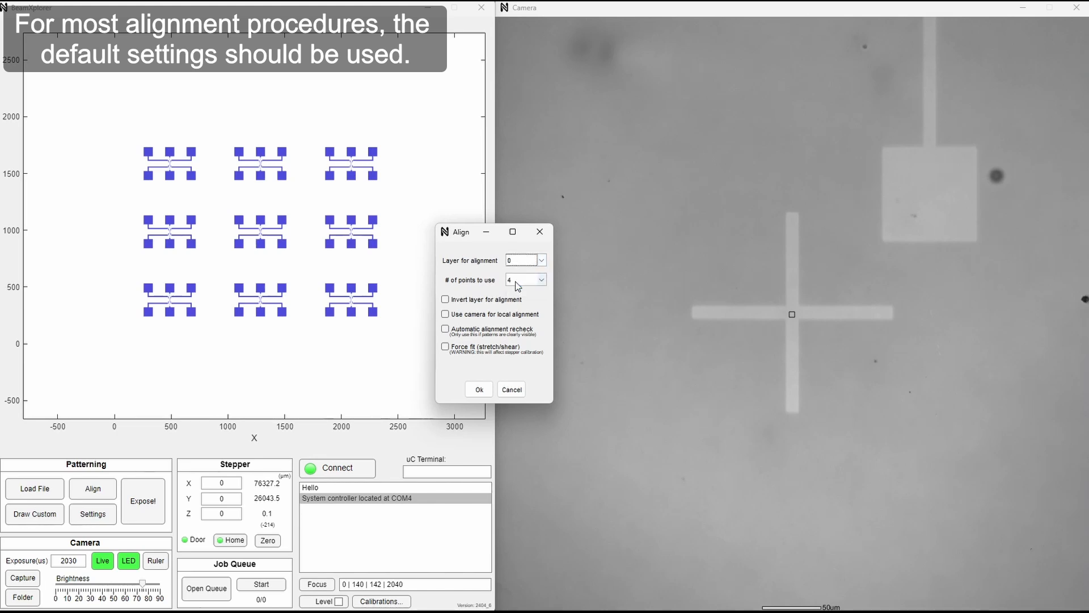
pyautogui.click(483, 332)
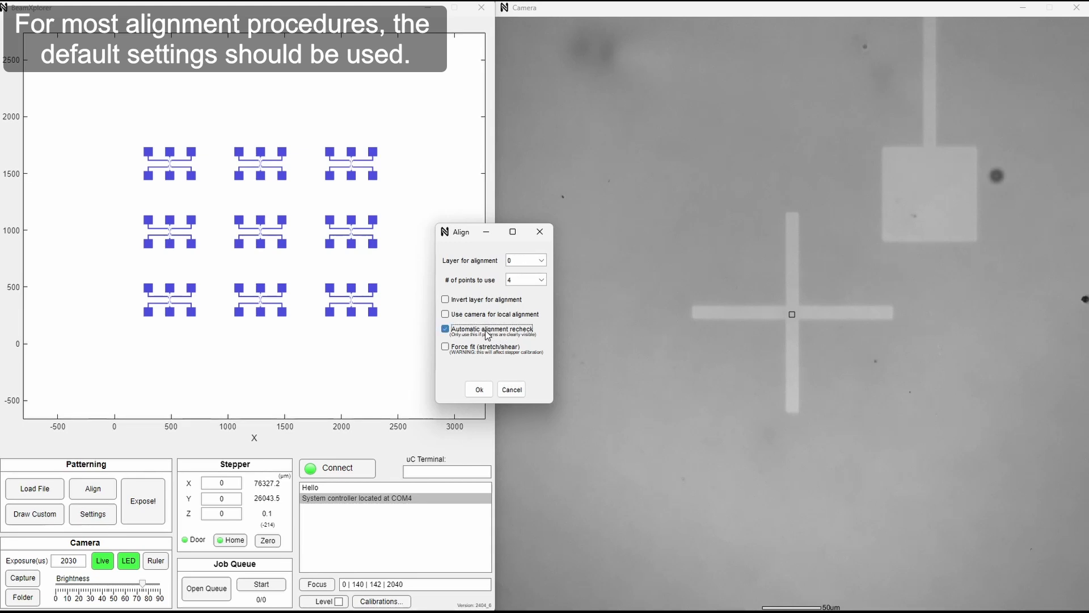
pyautogui.click(478, 390)
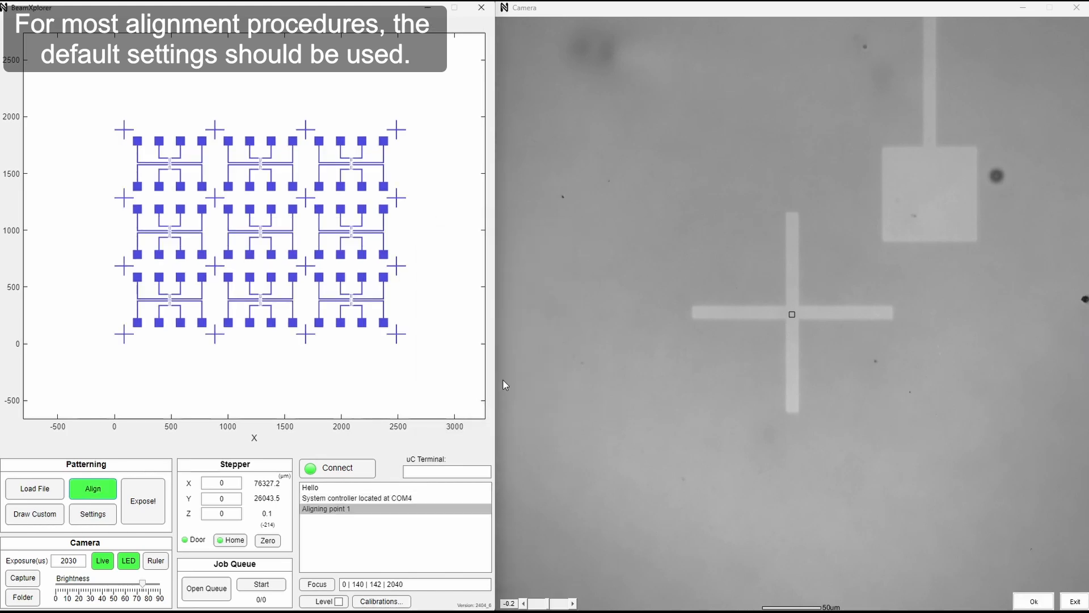
# Auto-align the first alignment point on the pattern's lower-left cross and accept it.
pyautogui.scroll(3, 101, 347)
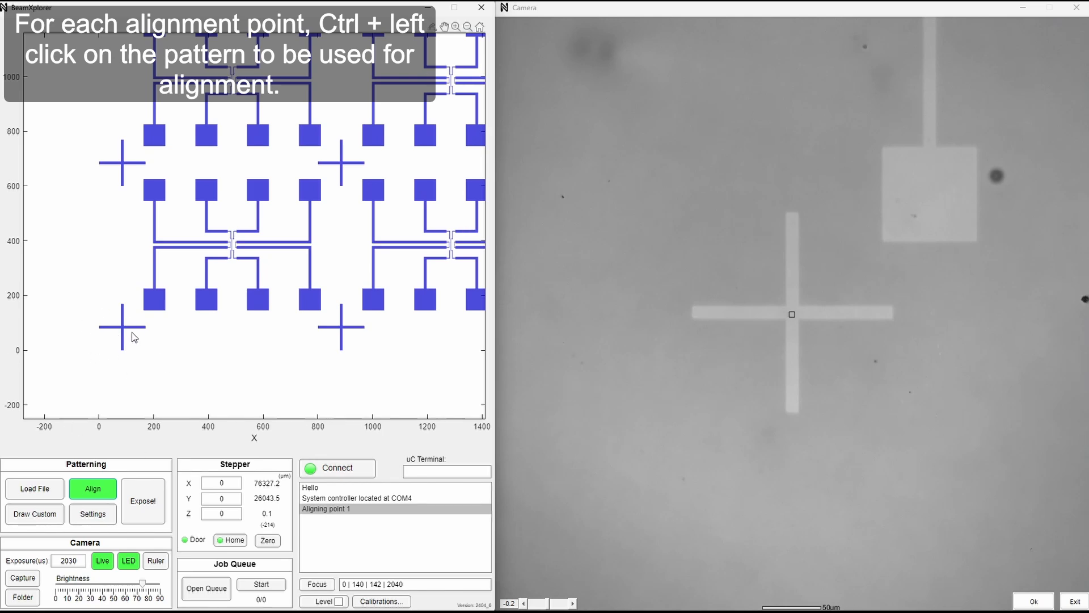
pyautogui.keyDown('ctrl'); pyautogui.click(124, 332); pyautogui.keyUp('ctrl')
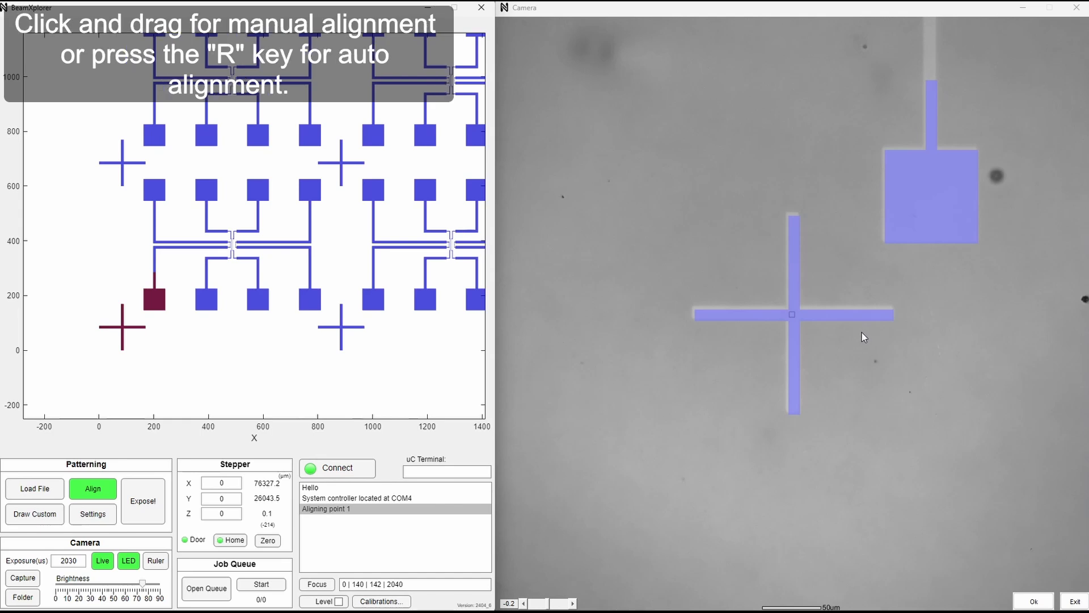
pyautogui.press('r')
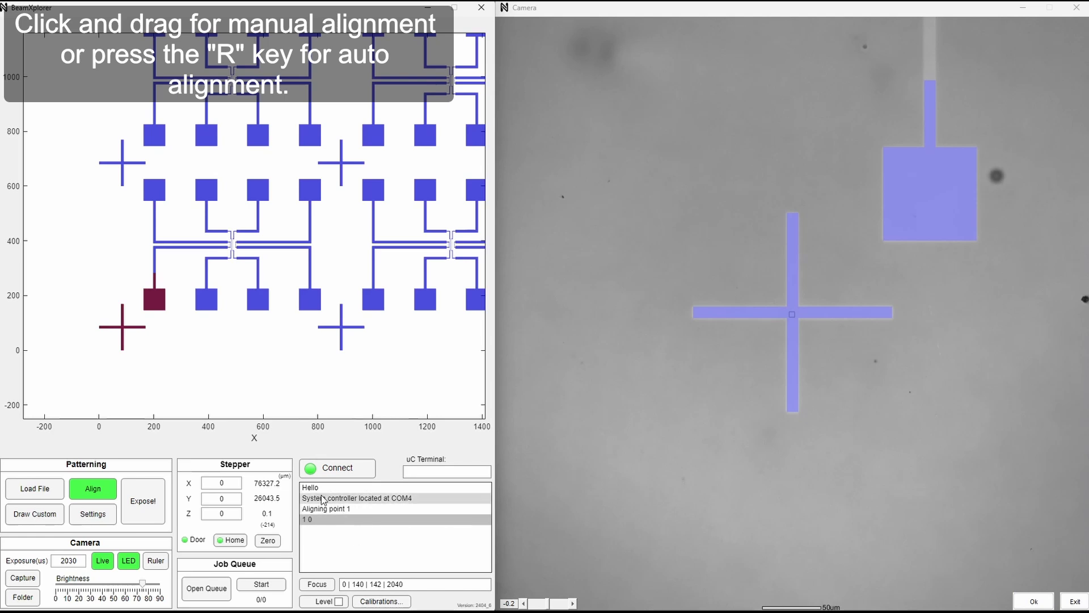
pyautogui.click(1033, 602)
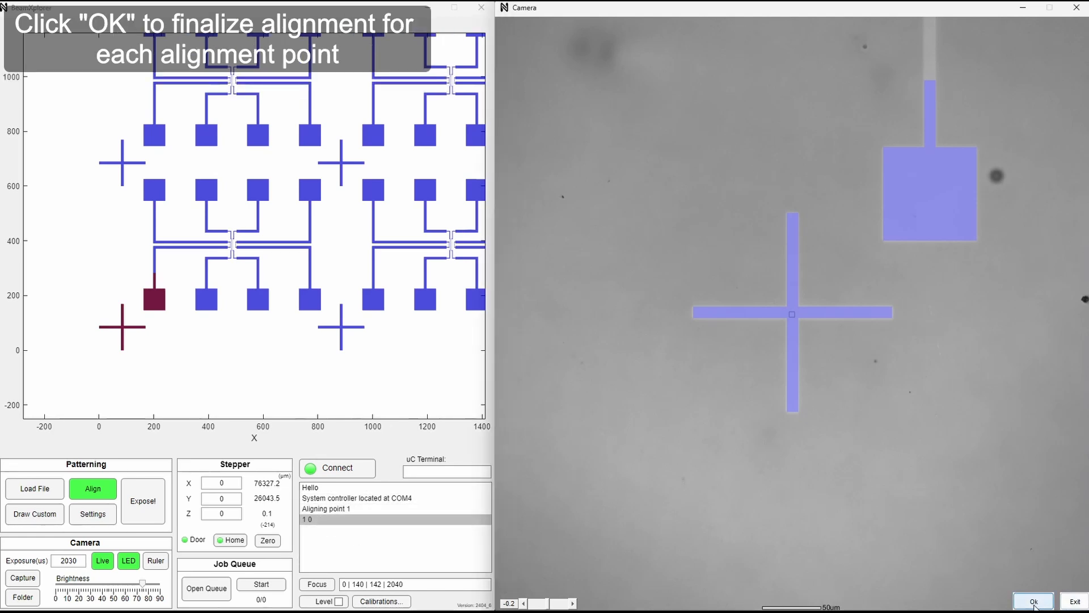
# Move the stage to the pattern's lower-right cross, auto-align the second alignment point there and accept it.
pyautogui.scroll(-5, 123, 332)
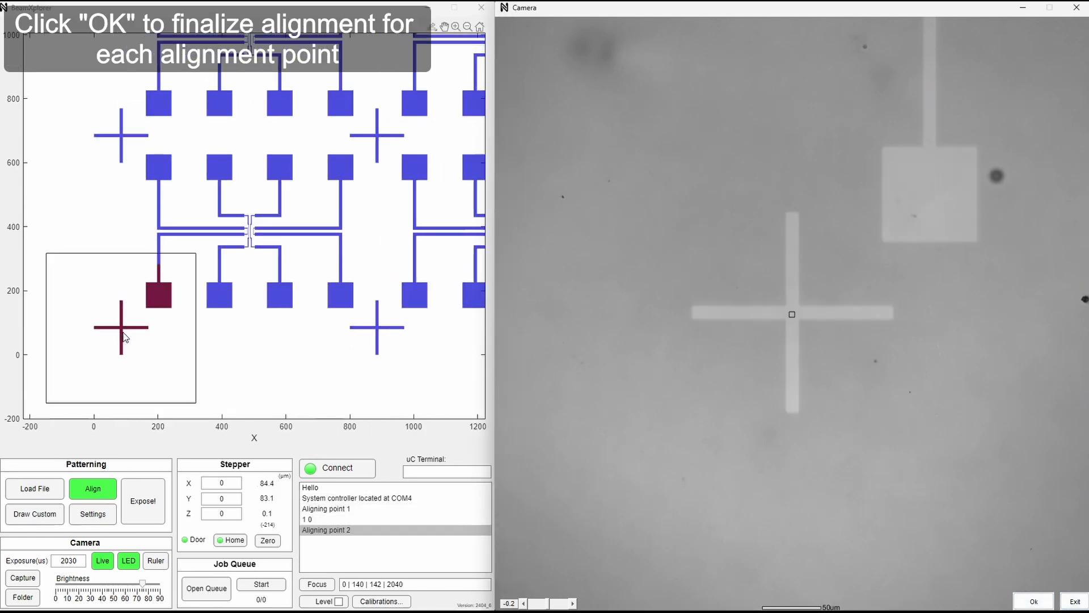
pyautogui.scroll(-1, 124, 335)
pyautogui.scroll(5, 420, 339)
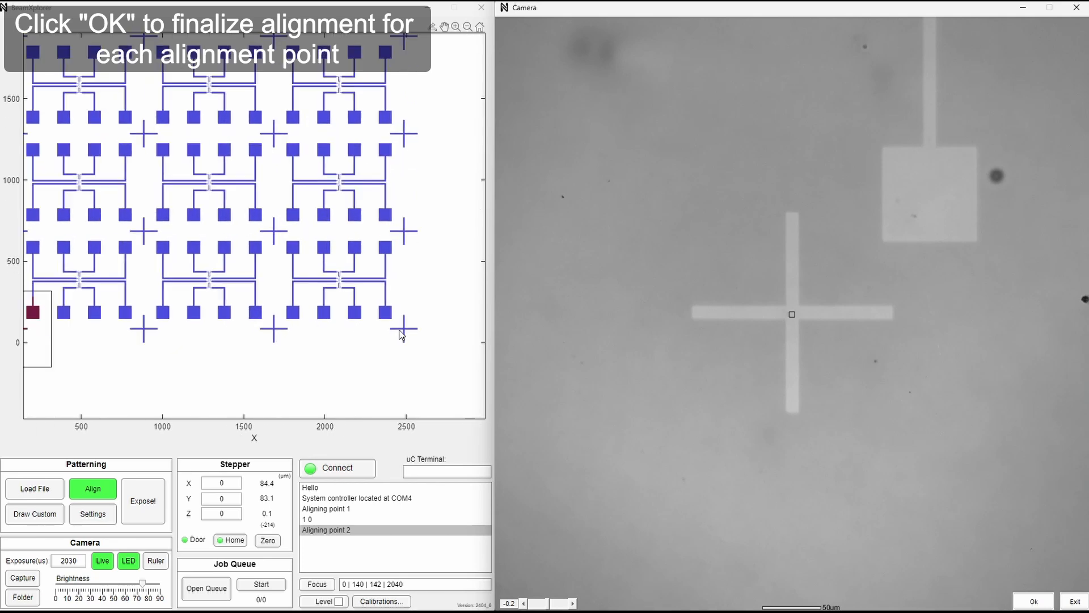
pyautogui.click(406, 335)
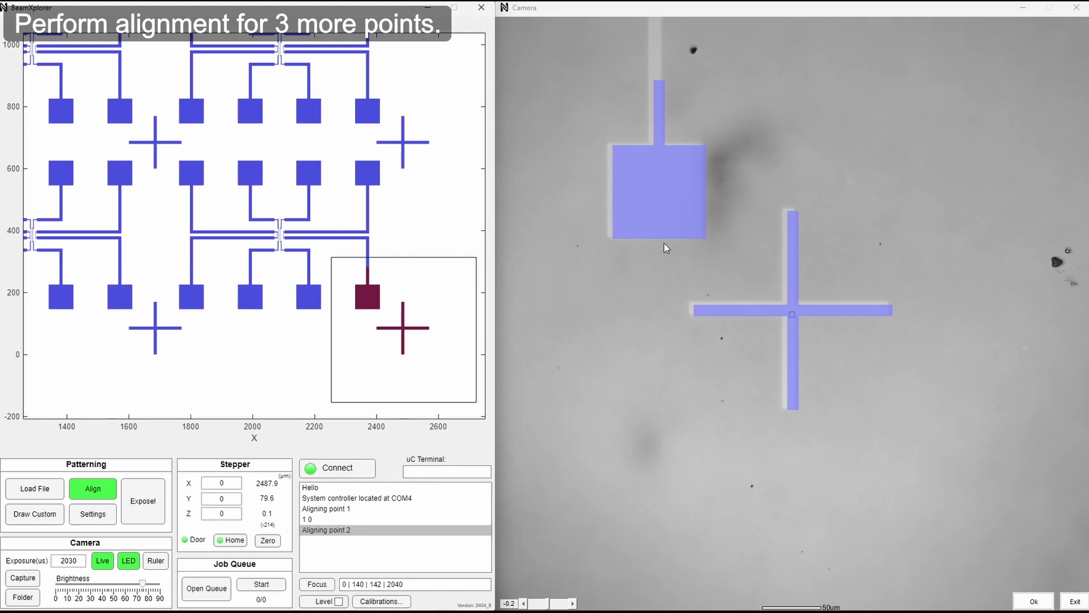
pyautogui.click(842, 267)
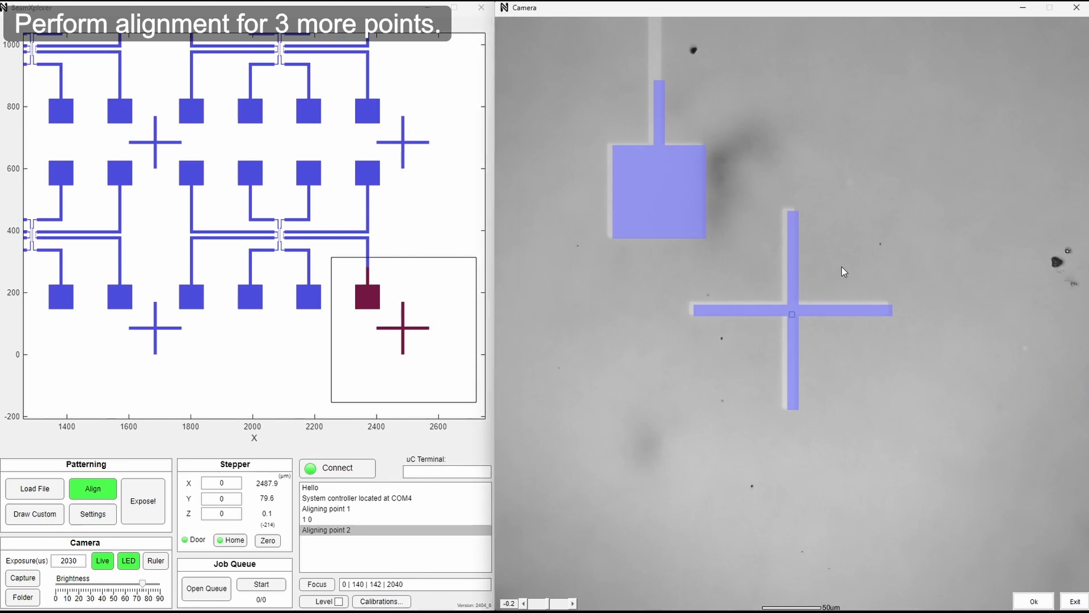
pyautogui.press('a')
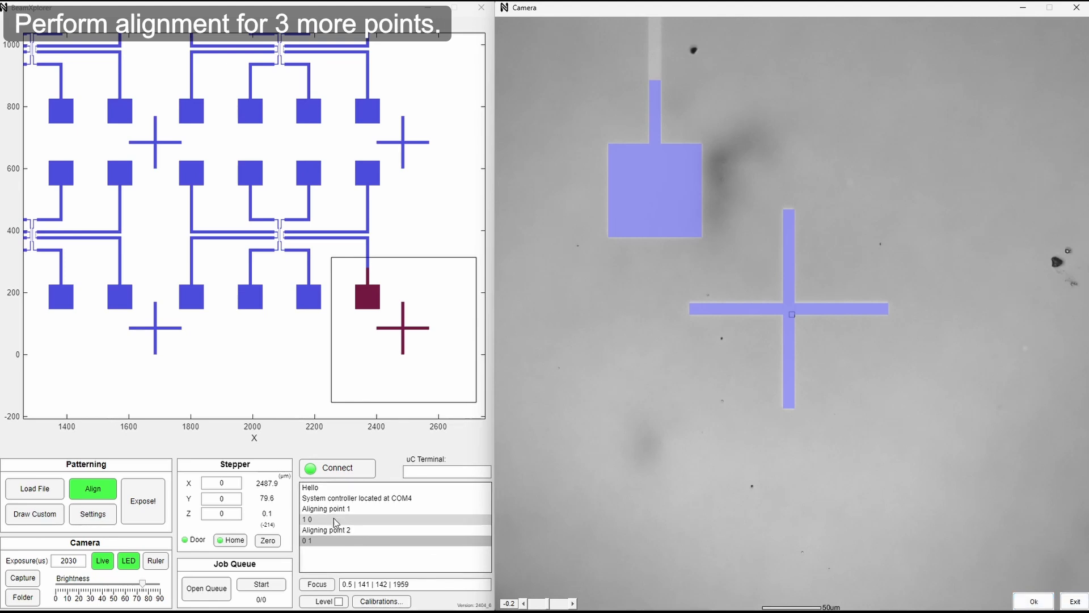
pyautogui.click(1033, 602)
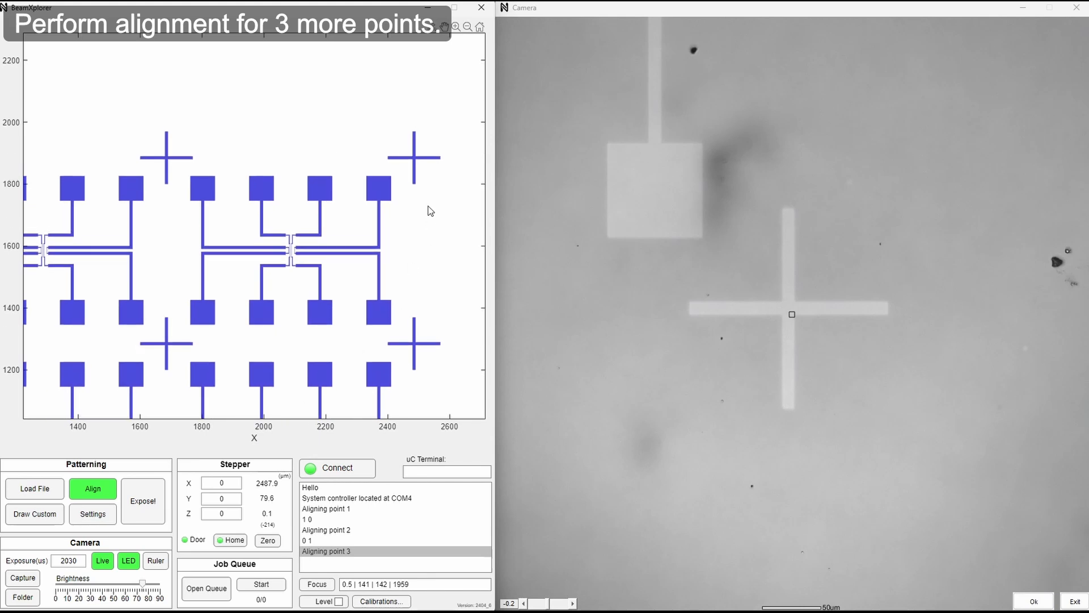
# Move the stage to the pattern's upper-right cross, auto-align the third alignment point there and accept it.
pyautogui.click(417, 162)
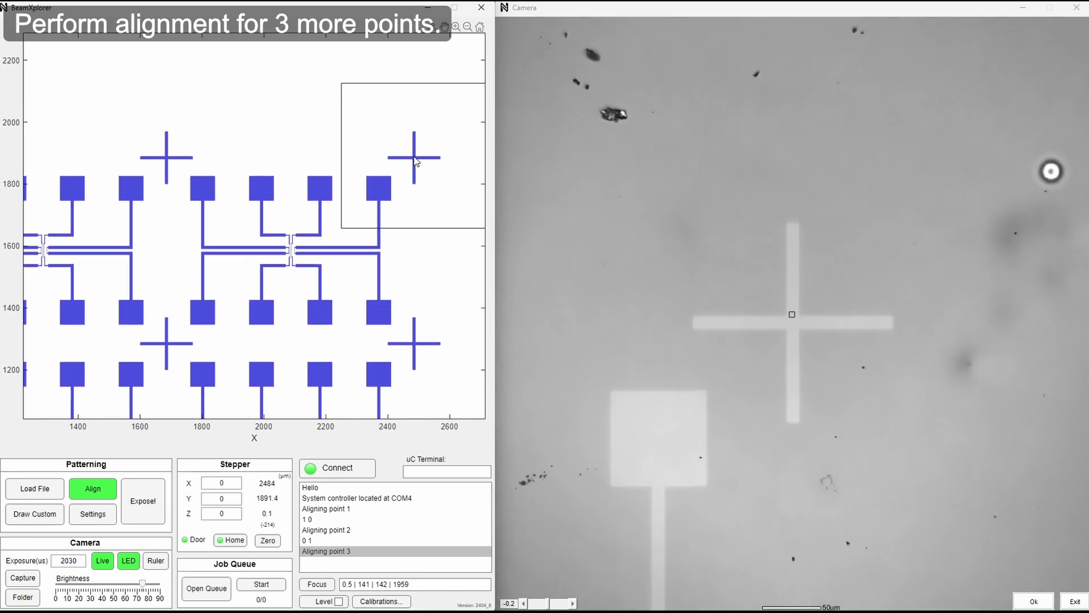
pyautogui.click(413, 158)
pyautogui.click(698, 269)
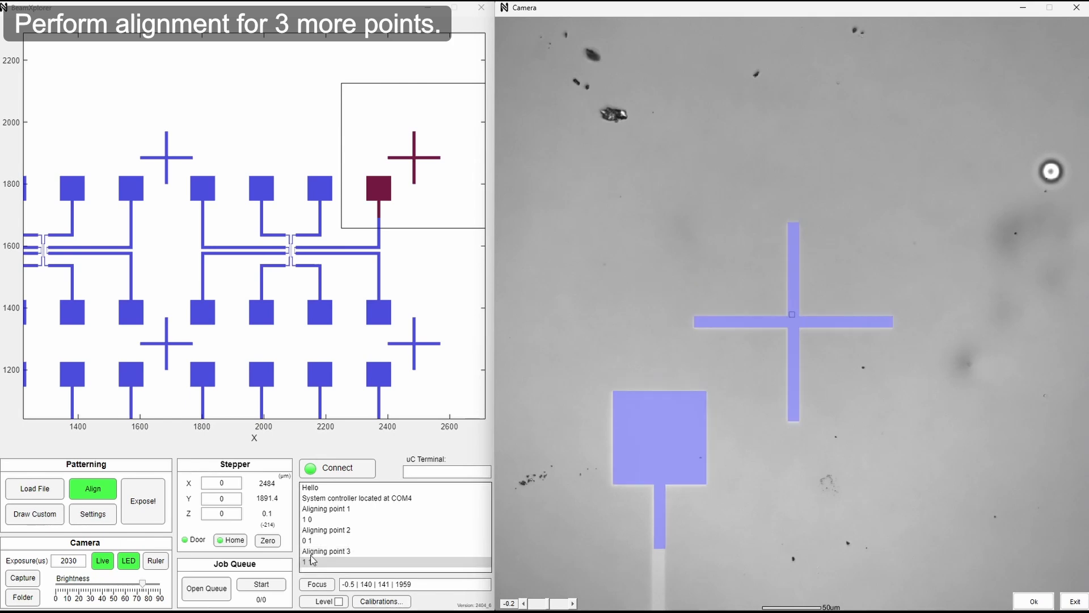
pyautogui.click(1034, 599)
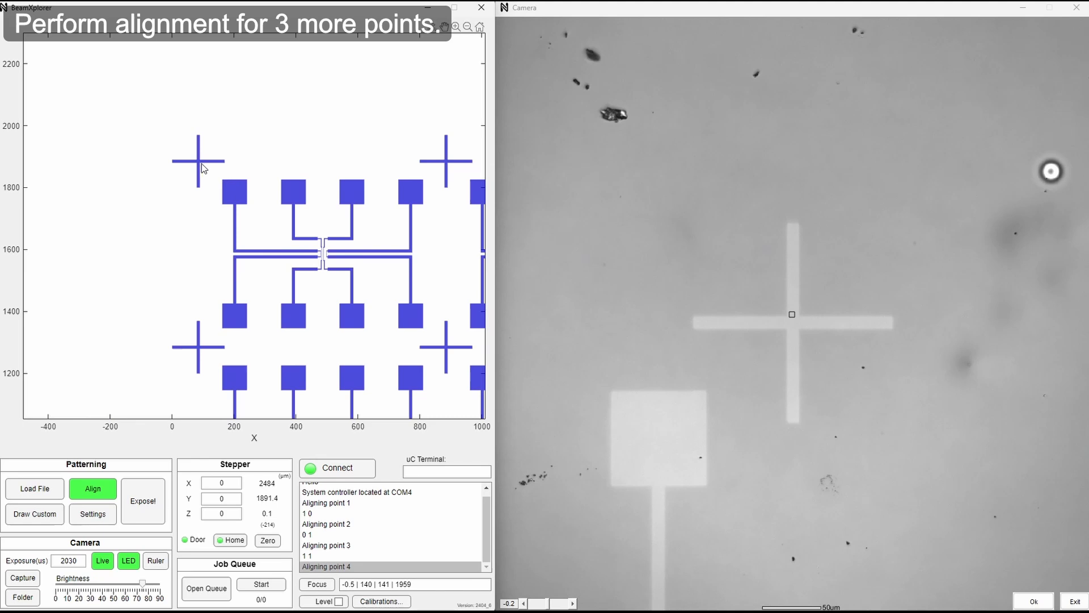
# Auto-align the fourth alignment point on the pattern's upper-left cross and accept it to run the alignment recheck.
pyautogui.click(202, 164)
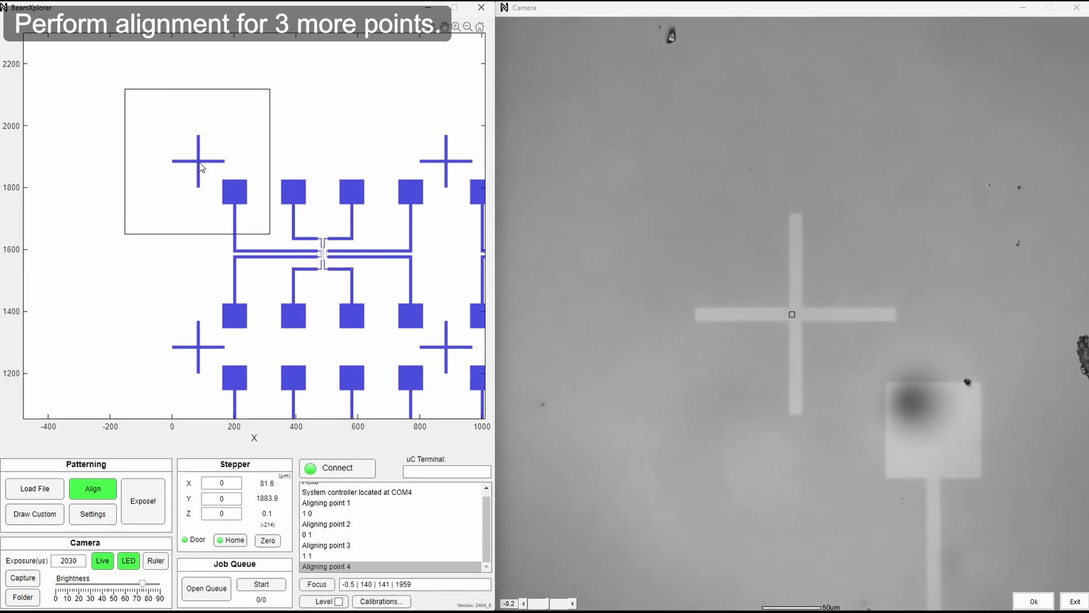
pyautogui.click(872, 352)
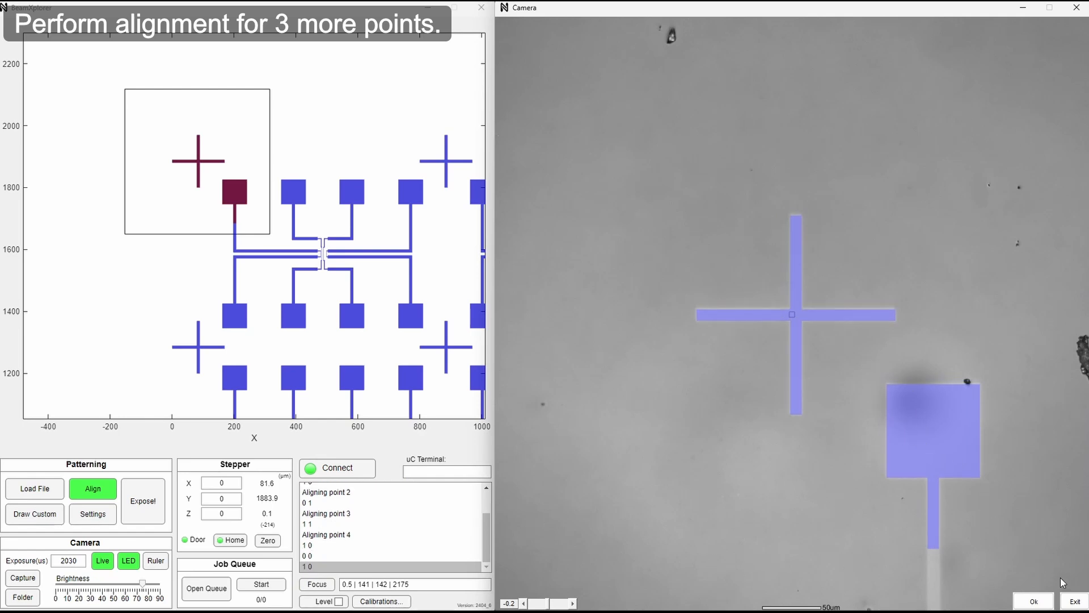
pyautogui.click(1034, 601)
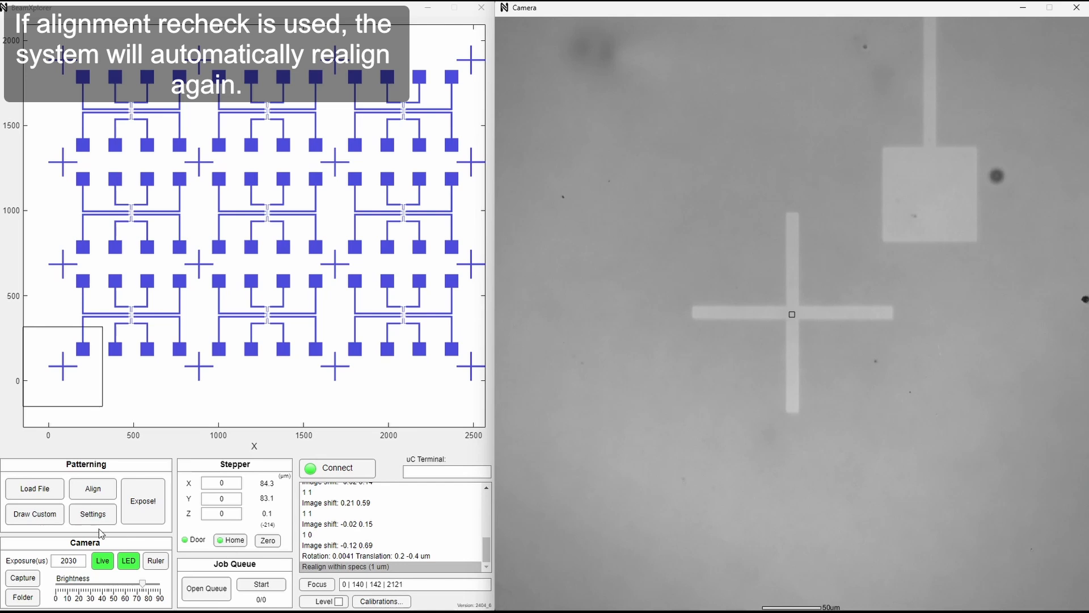
# Set the exposure layer to 1 in the exposure settings and start exposing the aligned pattern.
pyautogui.click(91, 514)
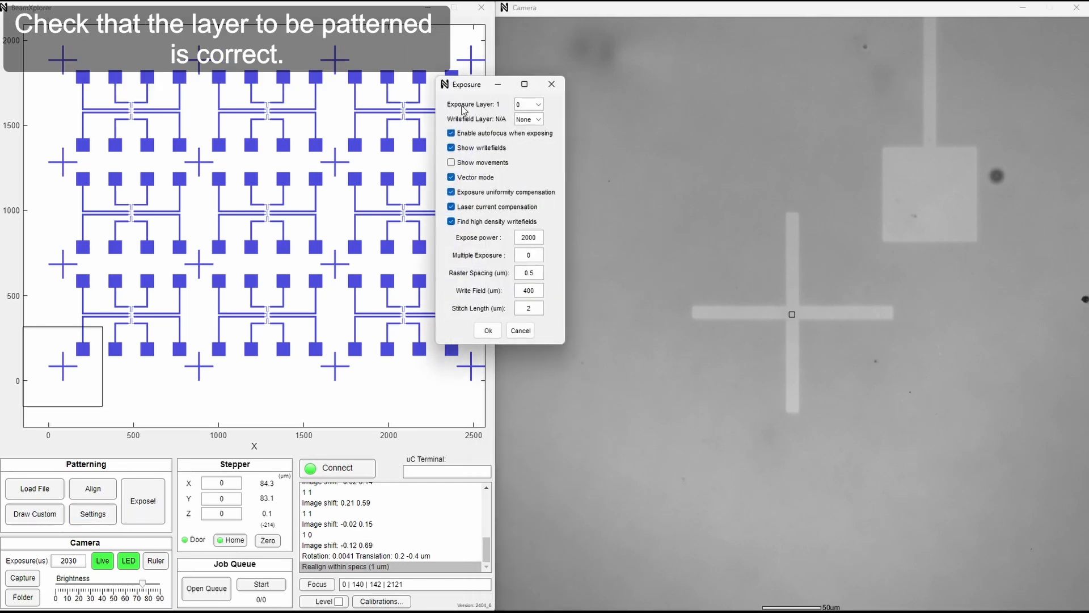
pyautogui.click(527, 105)
pyautogui.click(524, 121)
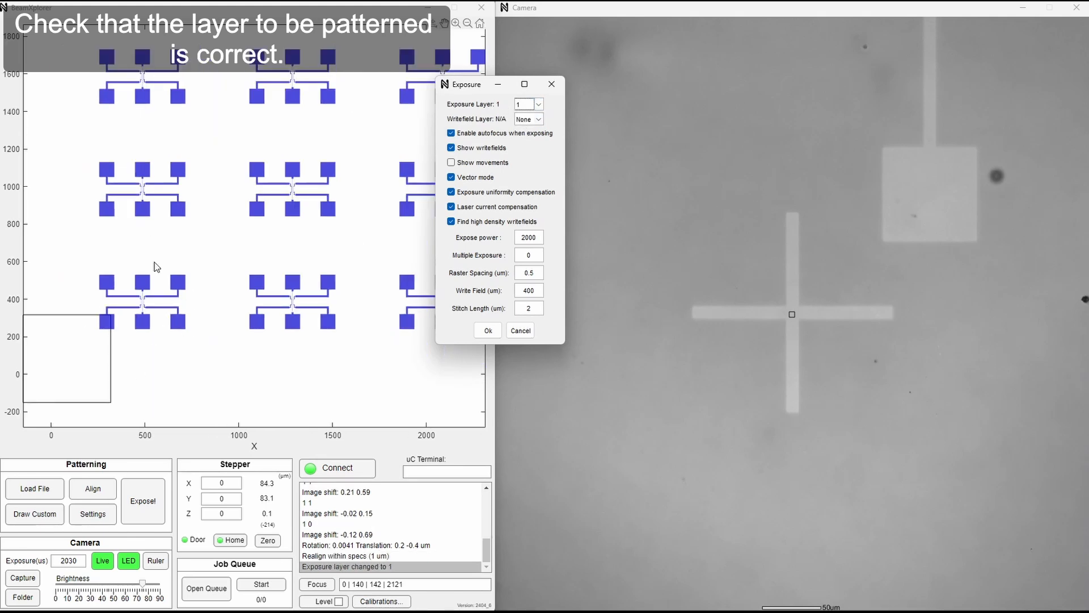
pyautogui.click(487, 330)
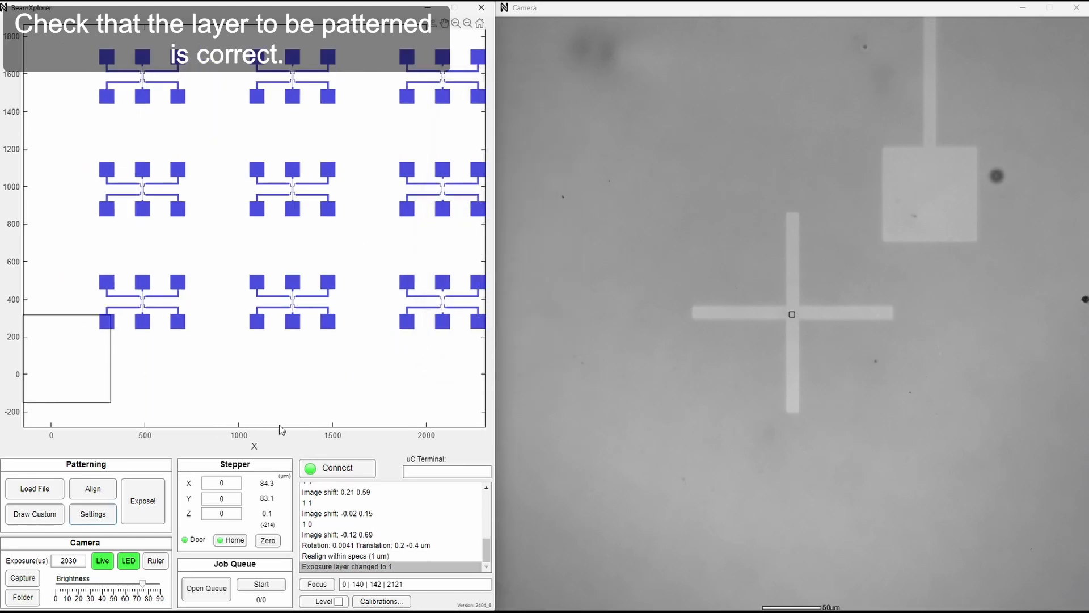
pyautogui.click(139, 517)
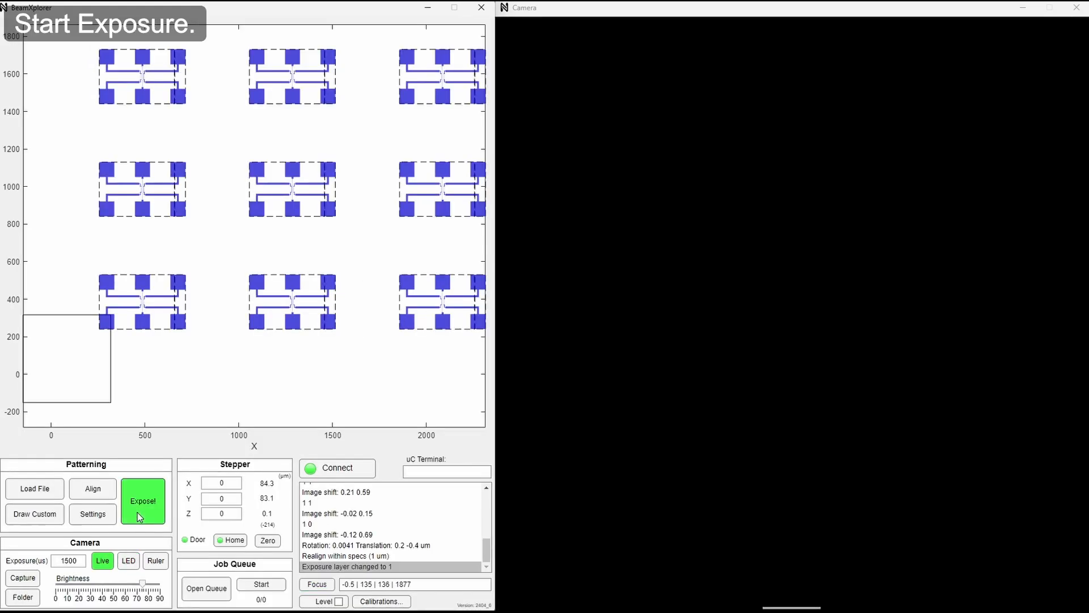
pyautogui.click(139, 517)
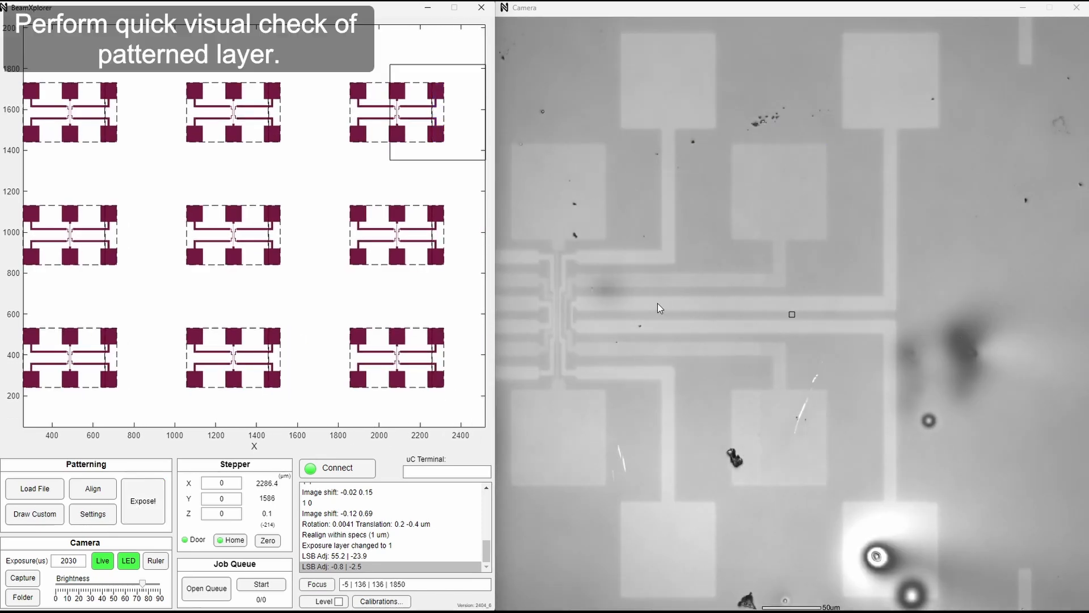
# Examine the newly patterned layer on the upper-right and upper-middle devices using the contrast-enhanced live camera image.
pyautogui.click(642, 322)
pyautogui.scroll(-3, 734, 330)
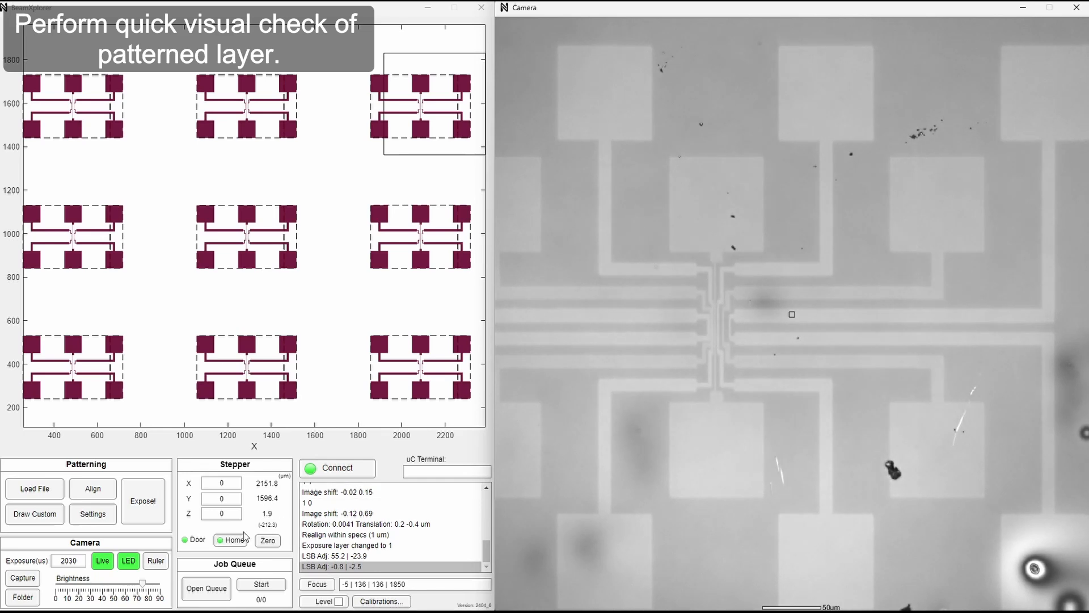
pyautogui.click(103, 561)
pyautogui.click(721, 320)
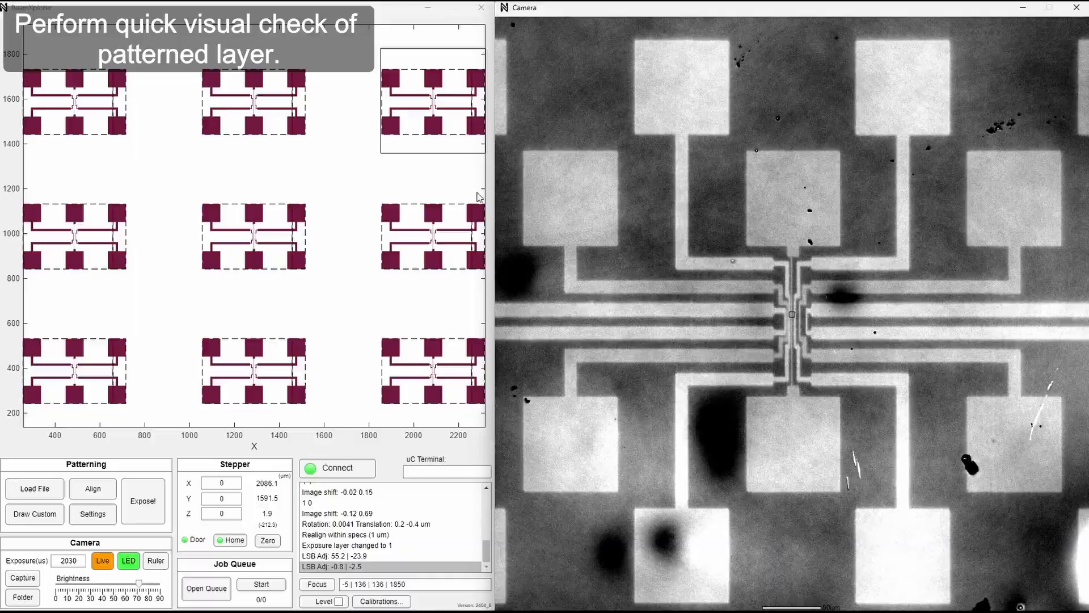
pyautogui.click(256, 105)
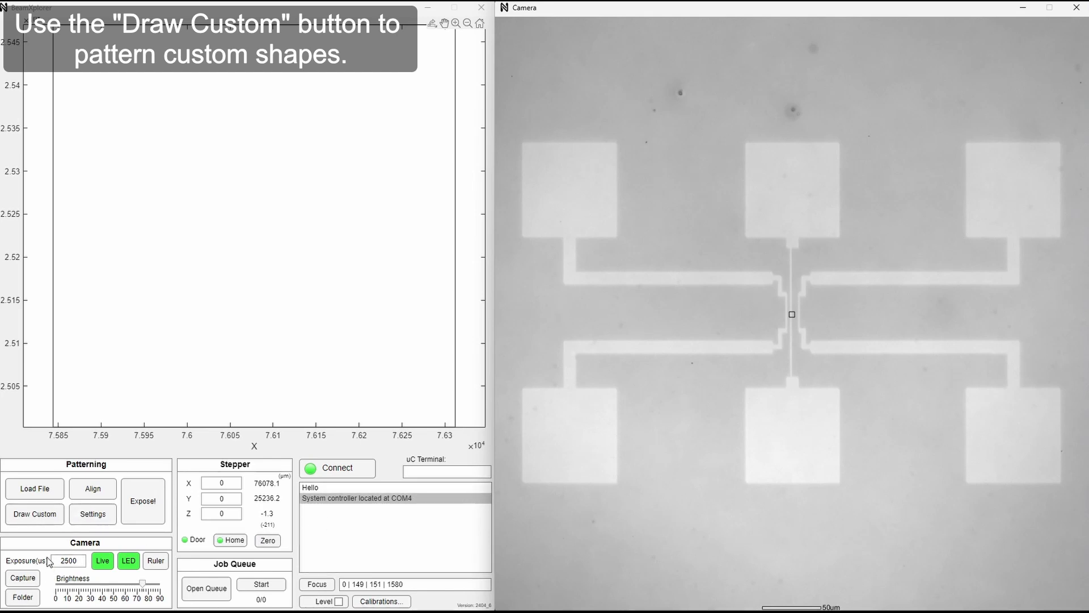
# Draw a custom bracket-shaped polygon bridging the upper-left and upper-middle pads and adjust its position over them.
pyautogui.click(23, 517)
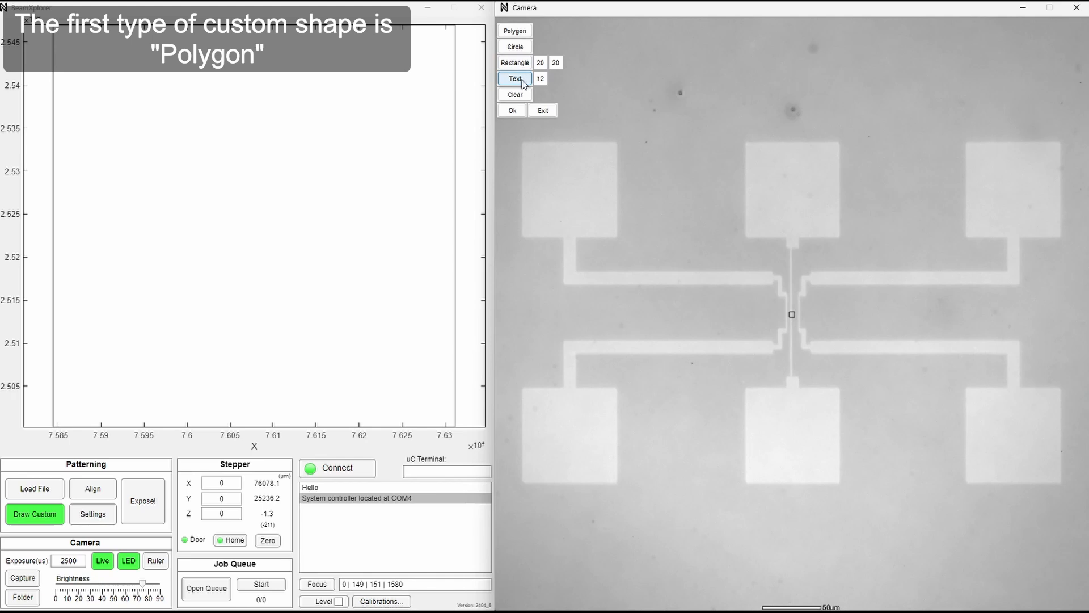
pyautogui.click(524, 32)
pyautogui.click(601, 148)
pyautogui.click(630, 83)
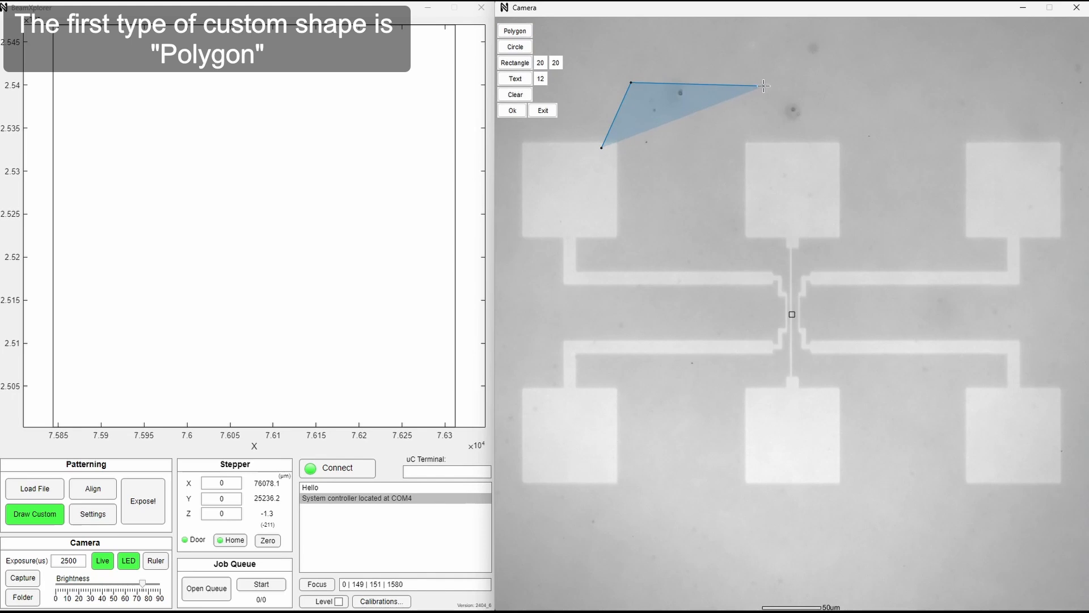
pyautogui.click(763, 87)
pyautogui.click(778, 152)
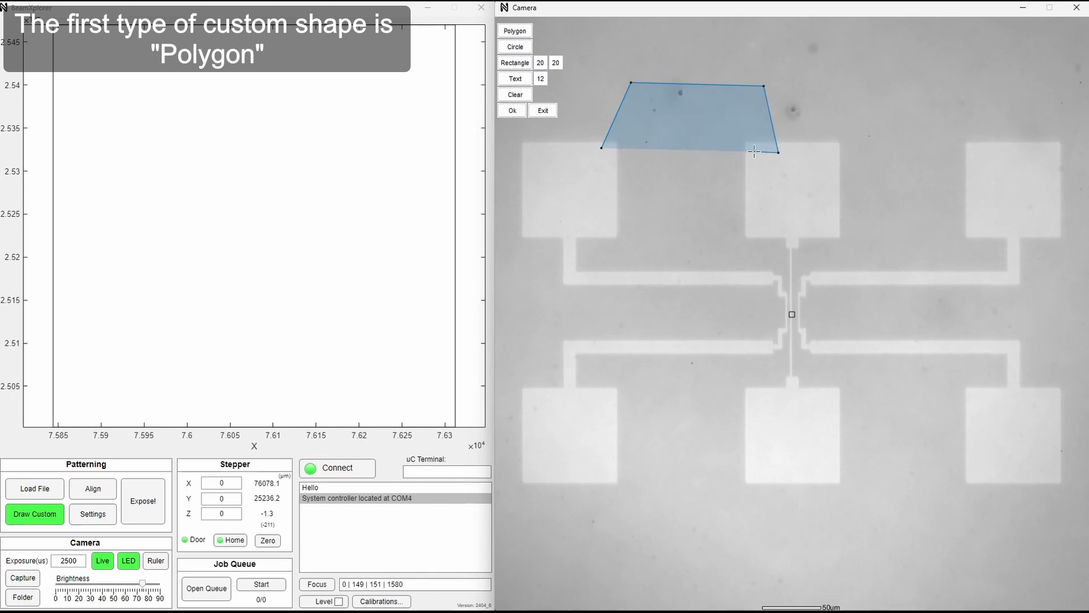
pyautogui.click(754, 150)
pyautogui.click(751, 100)
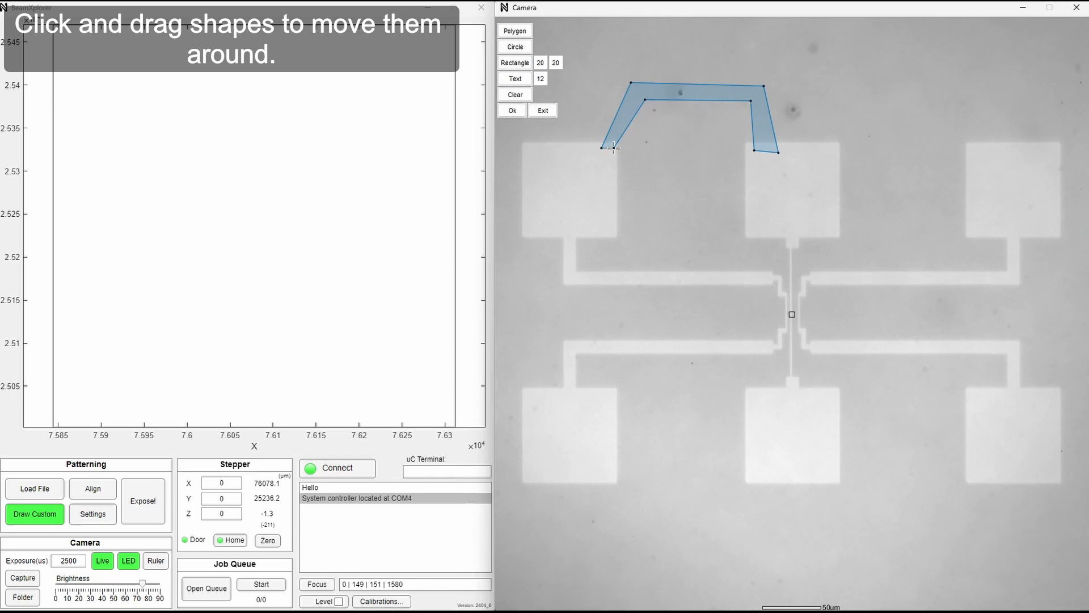
pyautogui.moveTo(671, 90)
pyautogui.mouseDown()
pyautogui.moveTo(887, 136)
pyautogui.moveTo(883, 97)
pyautogui.moveTo(895, 92)
pyautogui.moveTo(926, 284)
pyautogui.moveTo(895, 342)
pyautogui.moveTo(686, 331)
pyautogui.moveTo(718, 339)
pyautogui.moveTo(720, 359)
pyautogui.moveTo(690, 94)
pyautogui.mouseUp()
# Draw a circle of about 22 um between the upper-middle and upper-right pads.
pyautogui.click(515, 46)
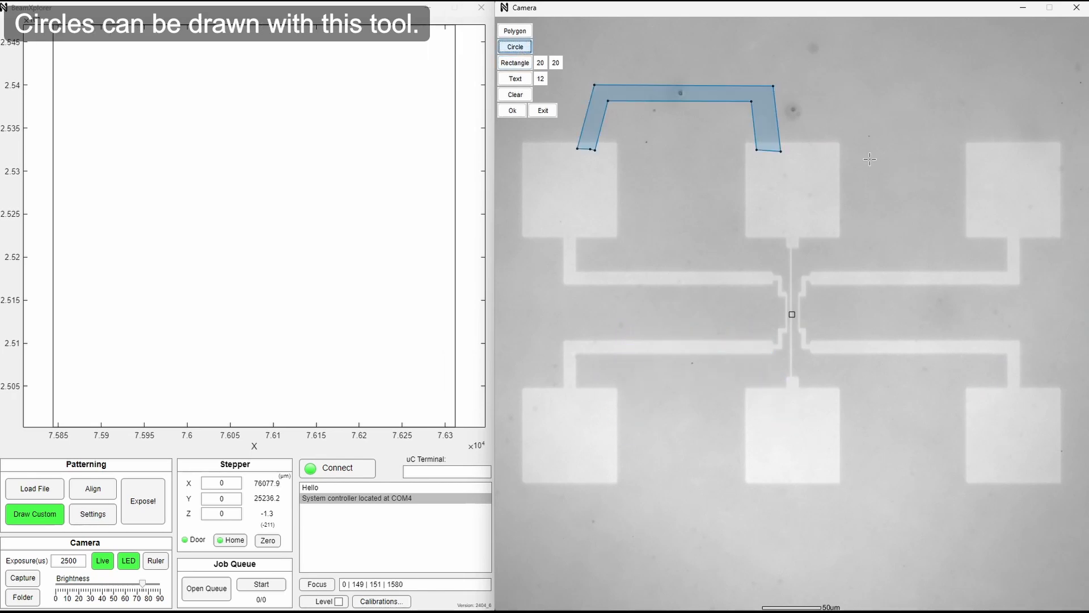
pyautogui.moveTo(880, 174); pyautogui.dragTo(927, 197)
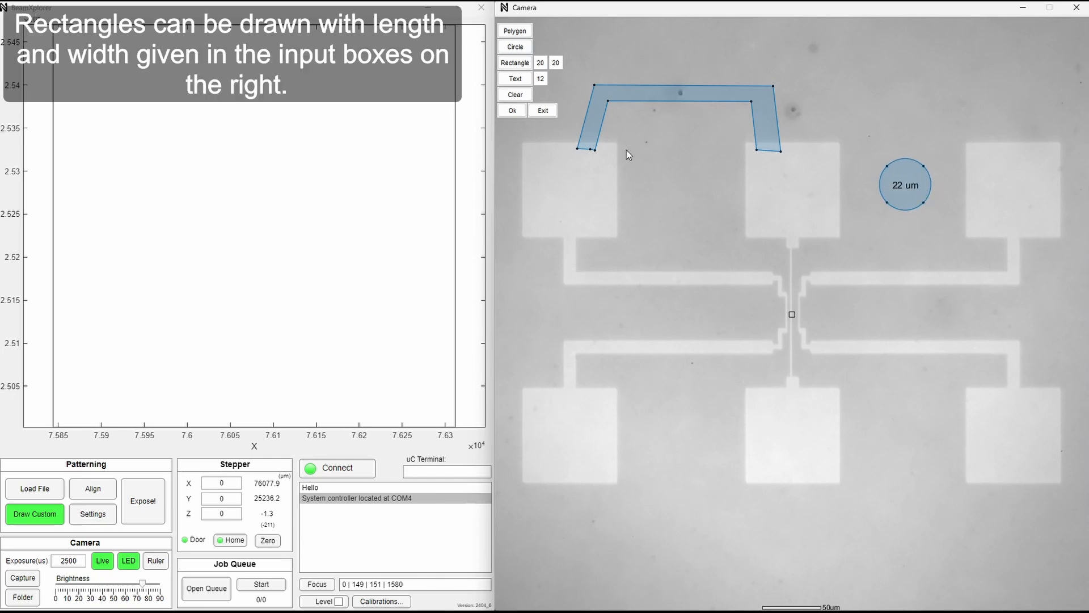
# Place a 20 x 20 um rectangle between the upper-left and upper-middle pads and a 150 x 20 um rectangle across the lower-left and lower-middle pads.
pyautogui.click(515, 63)
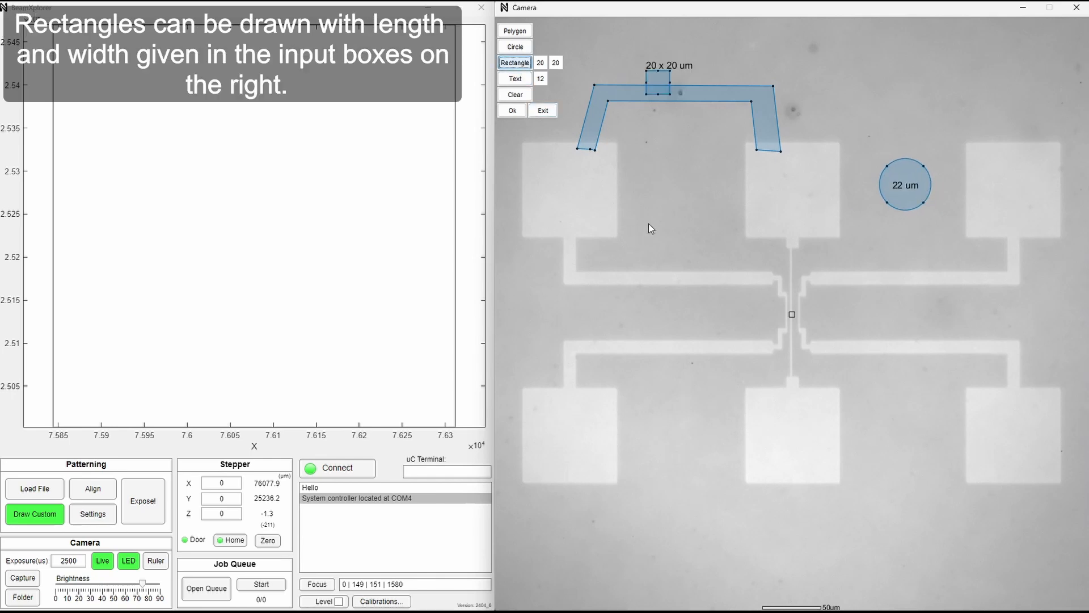
pyautogui.moveTo(661, 83); pyautogui.dragTo(682, 200)
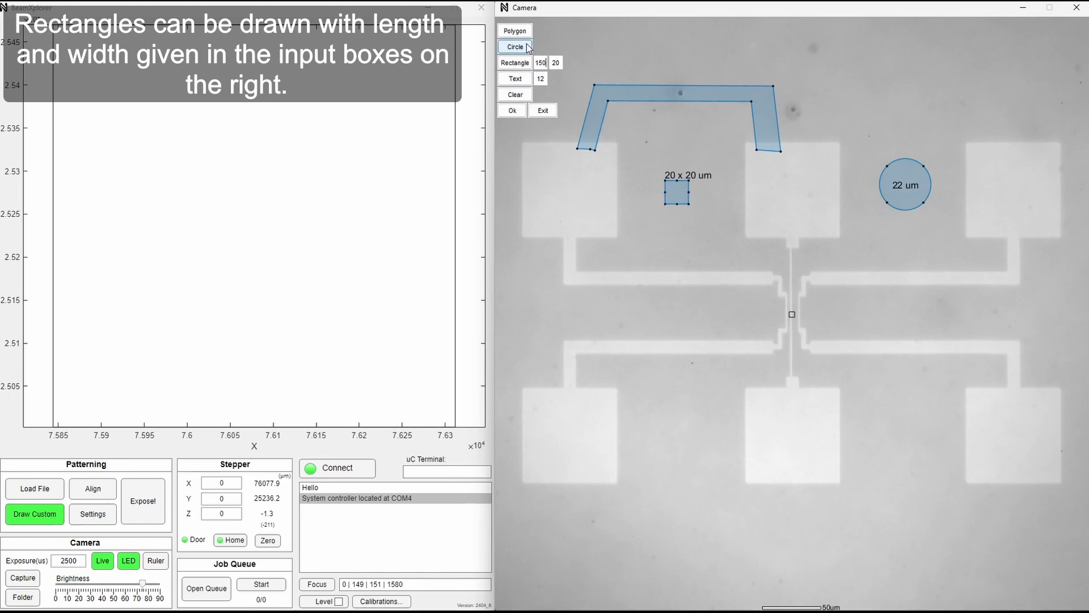
pyautogui.click(515, 63)
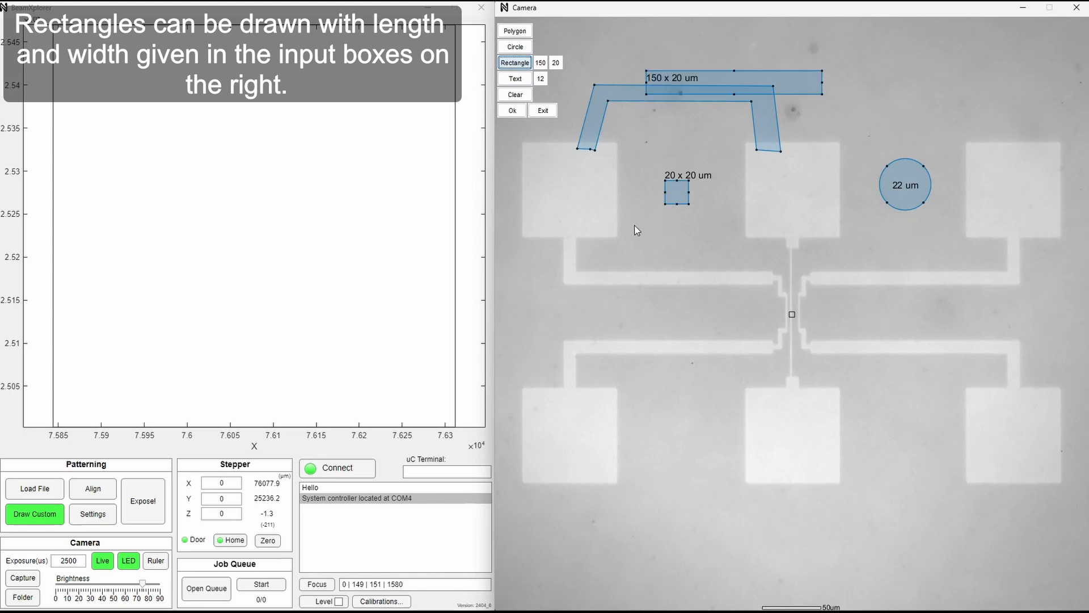
pyautogui.moveTo(756, 76); pyautogui.dragTo(727, 429)
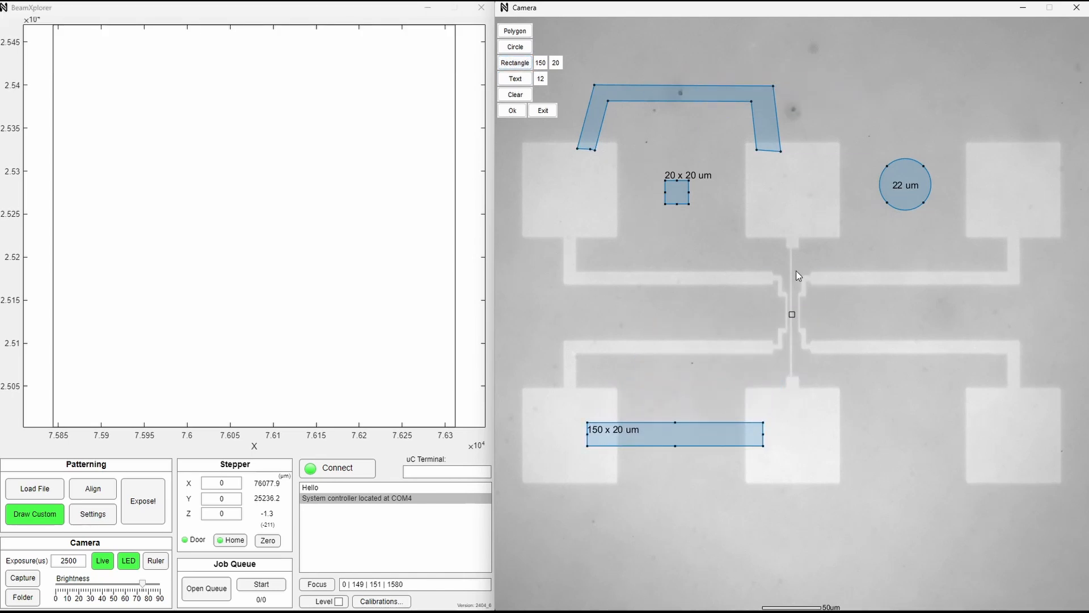
# Add the text "HELLO WORLD" at font size 12 and place it below the lower-middle pad.
pyautogui.click(527, 79)
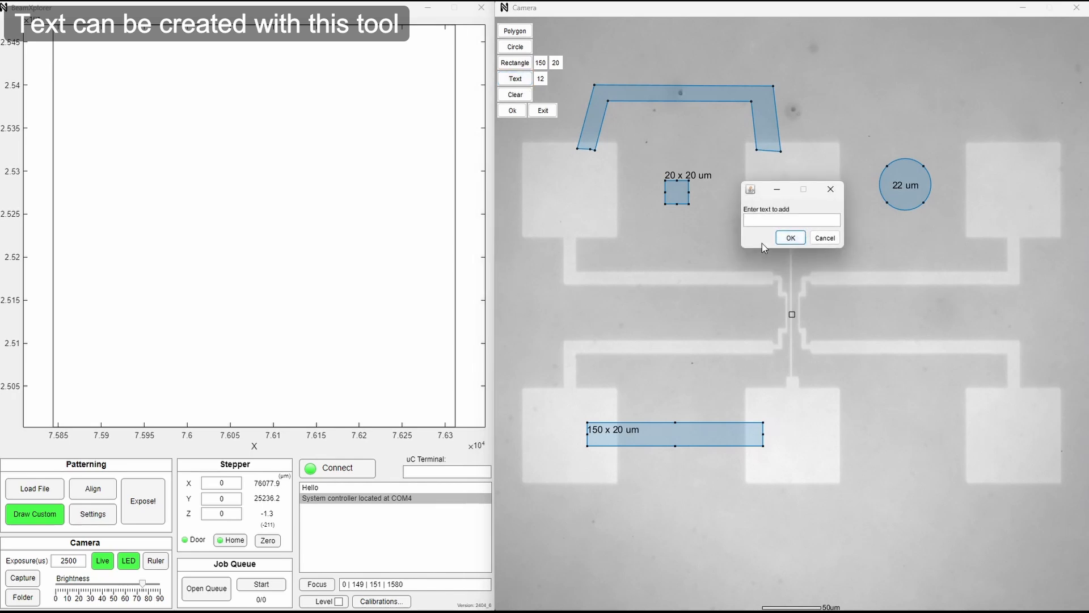
pyautogui.write('H')
pyautogui.press('capslock')
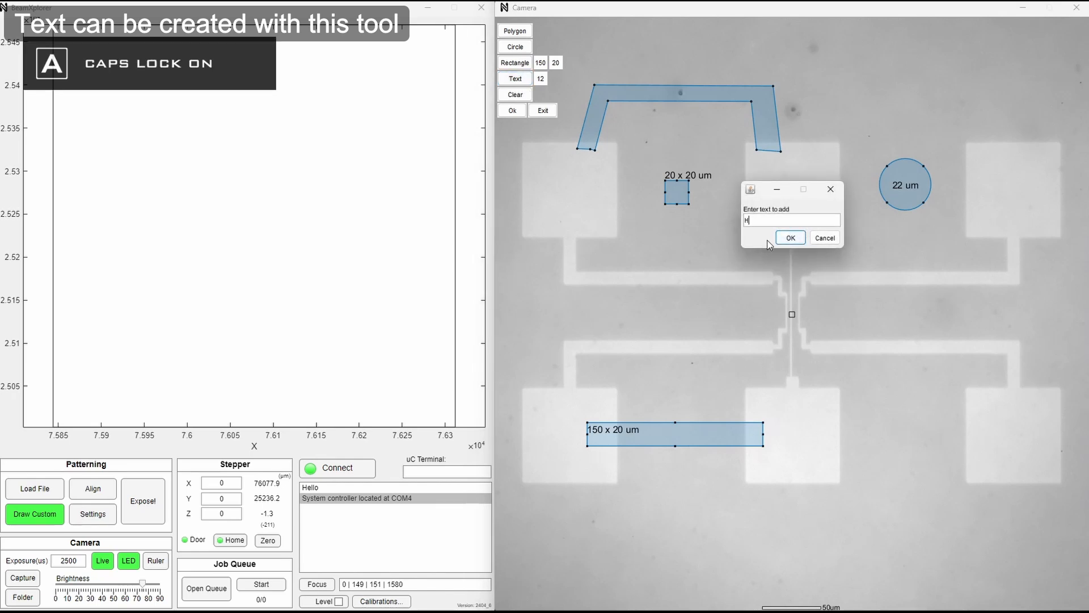
pyautogui.write('ELLO')
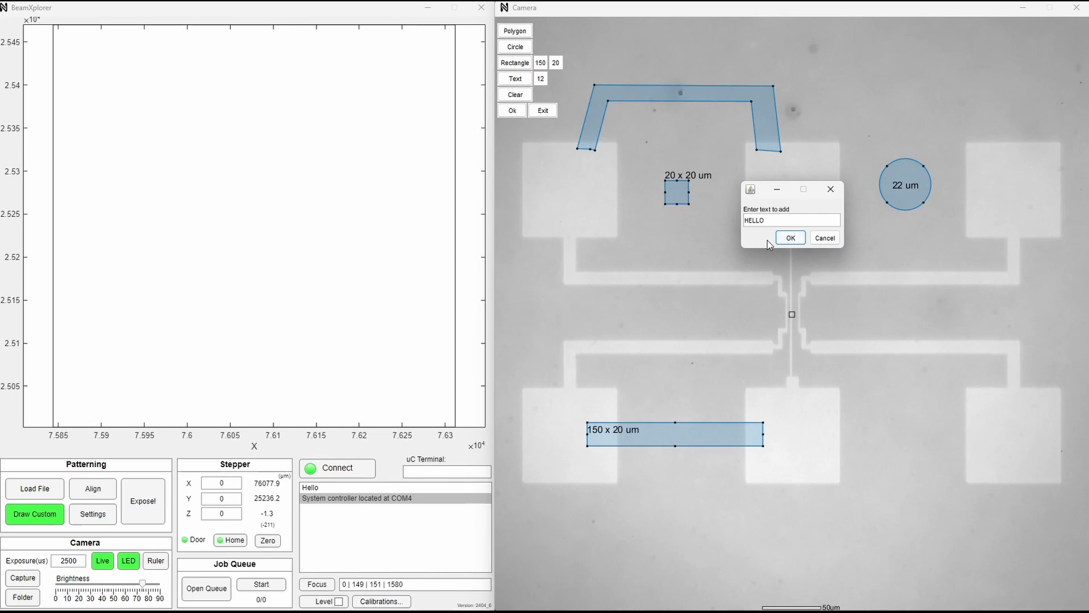
pyautogui.moveTo(747, 183); pyautogui.dragTo(748, 184)
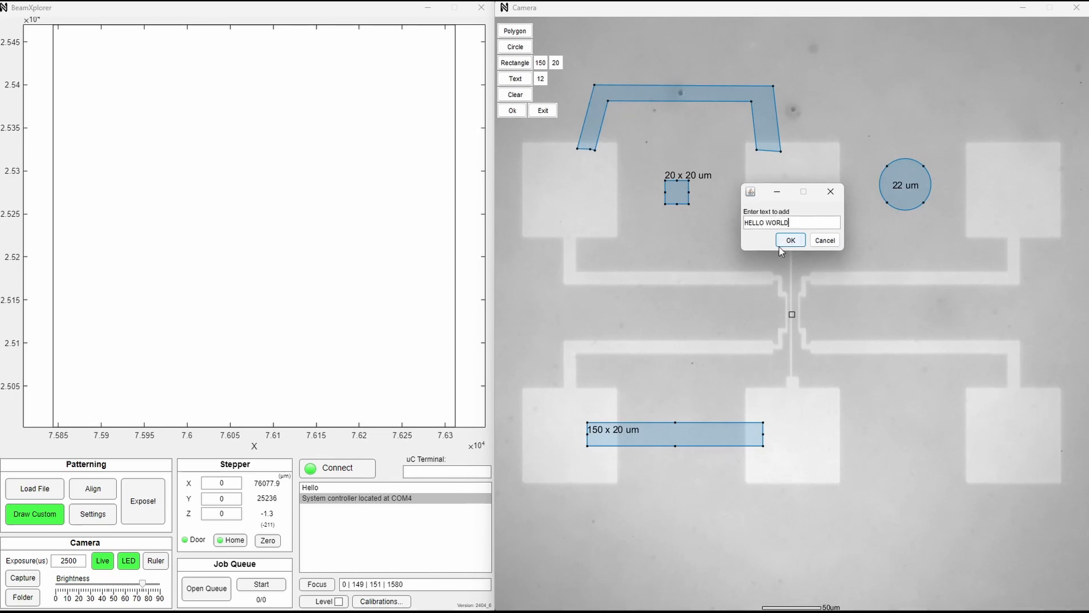
pyautogui.click(785, 243)
pyautogui.moveTo(774, 303); pyautogui.dragTo(761, 514)
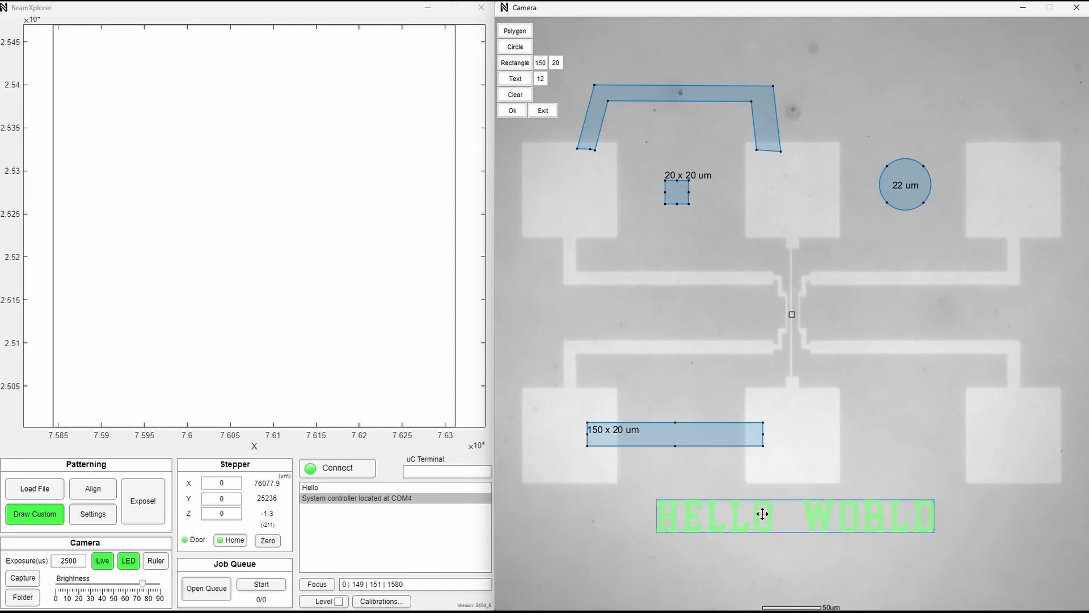
# Add a second "HELLO WORLD" text at font size 20 and place it below the smaller text.
pyautogui.click(538, 80)
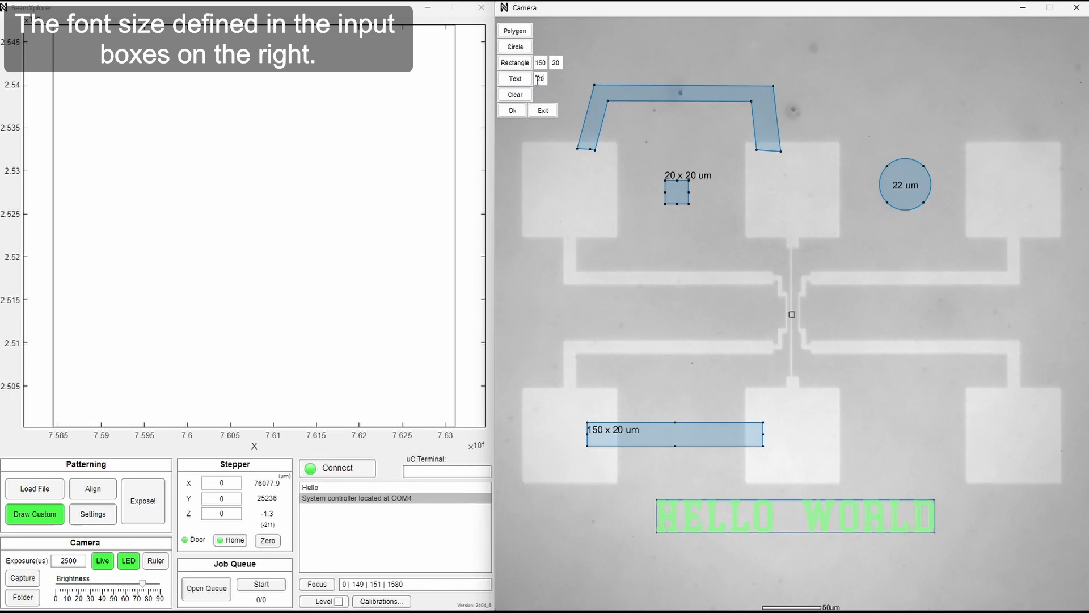
pyautogui.click(515, 78)
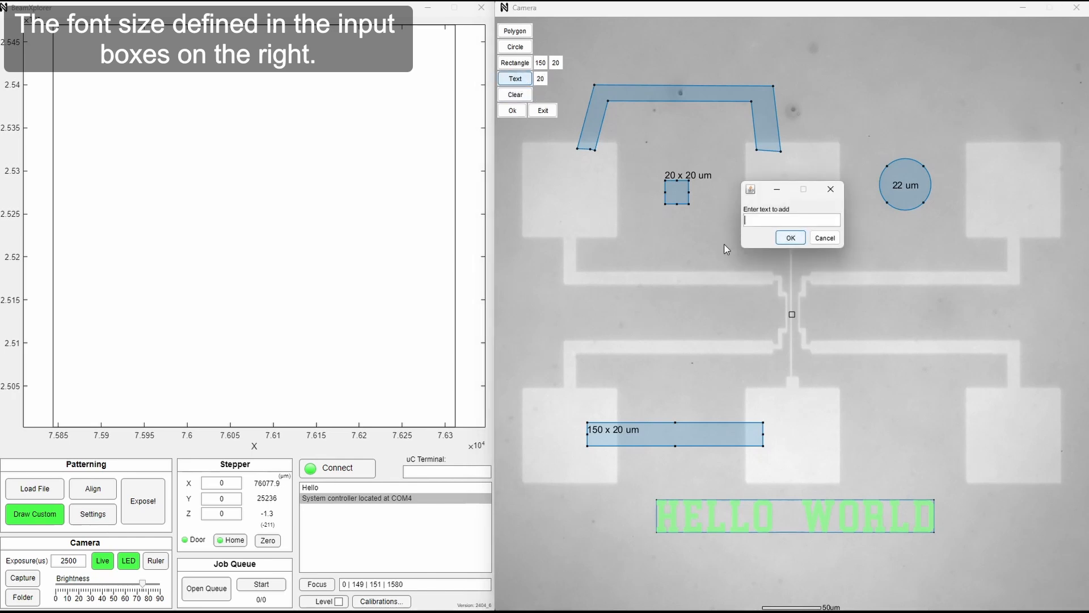
pyautogui.write('HELLO')
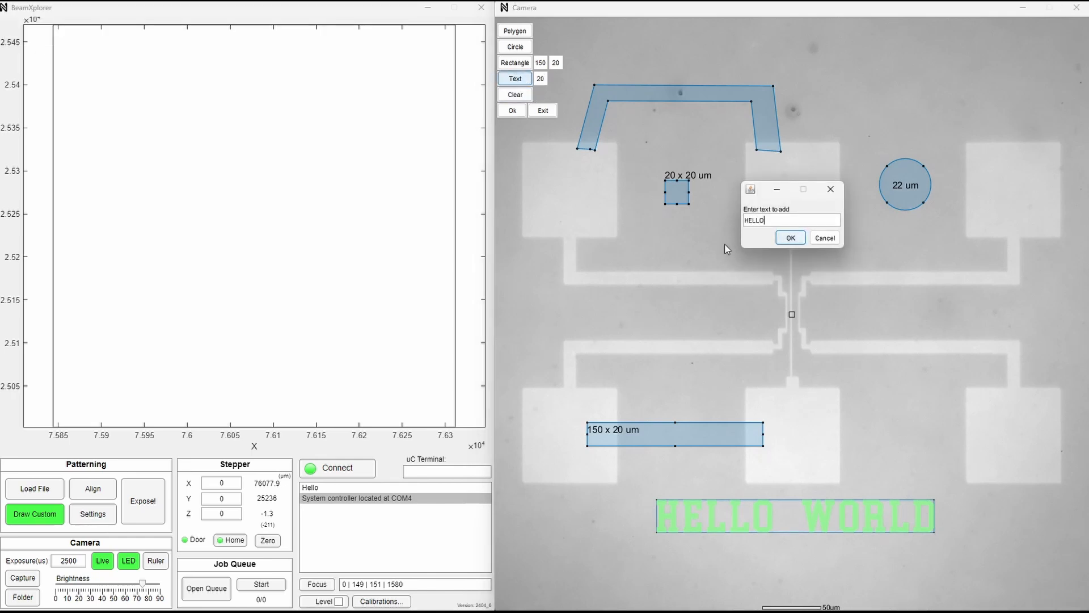
pyautogui.write(' WORLD')
pyautogui.click(789, 240)
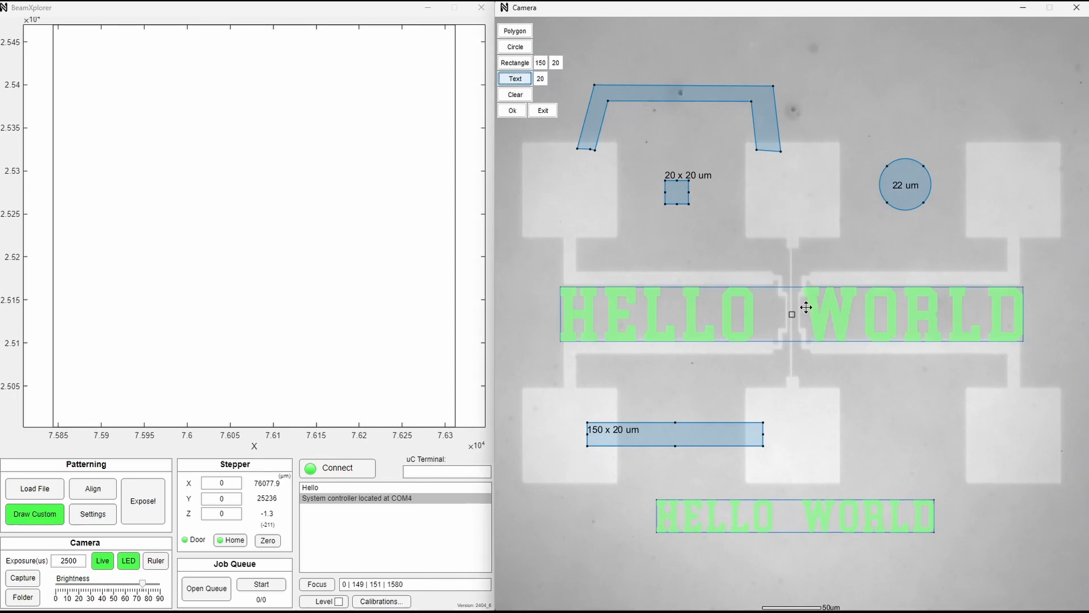
pyautogui.moveTo(839, 372); pyautogui.dragTo(835, 583)
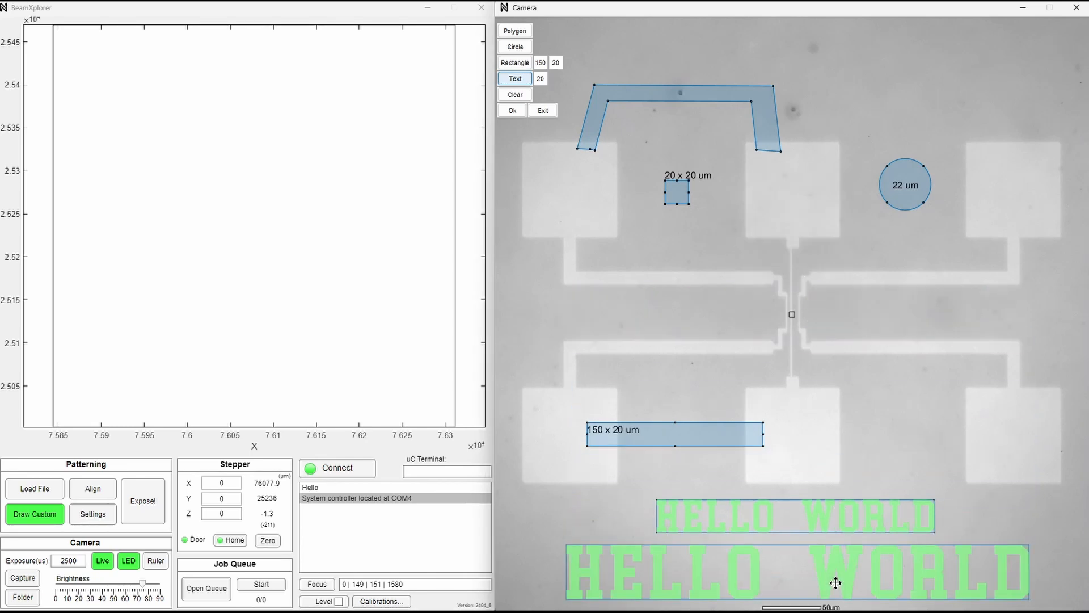
# Accept the drawn shapes as the pattern and set the current stage position as the origin.
pyautogui.click(512, 111)
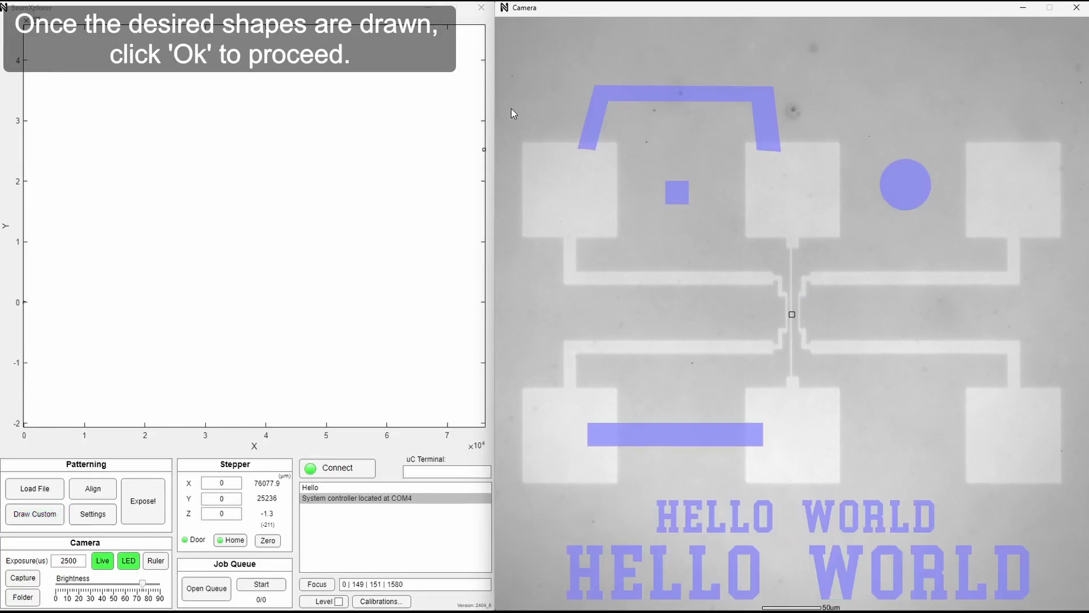
pyautogui.click(268, 540)
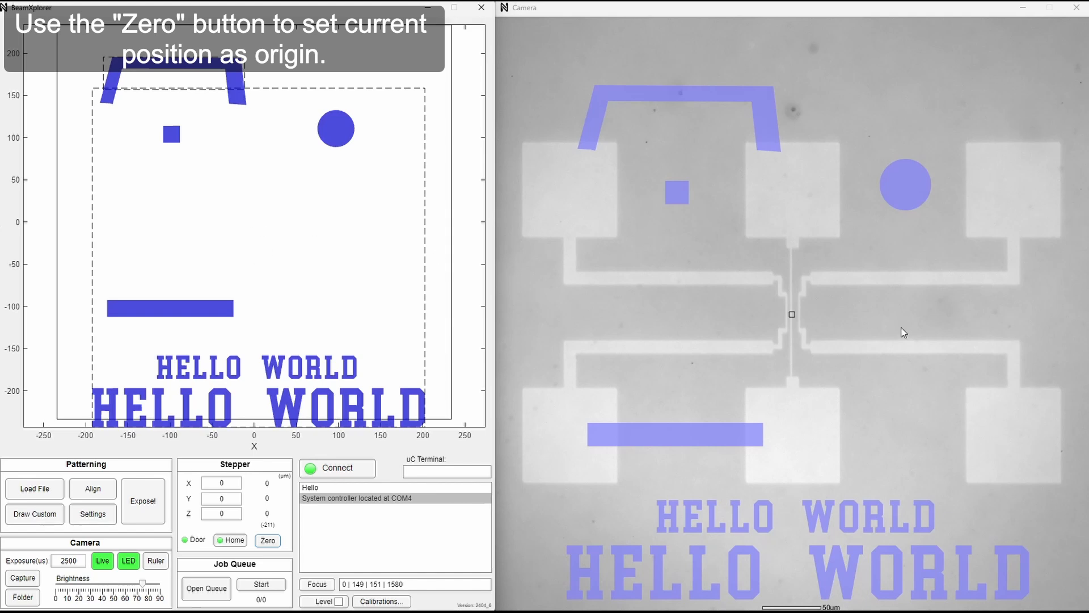
# Zero the stage at a spot up and left of the device centre, and return to the centre to zero it there again.
pyautogui.click(627, 216)
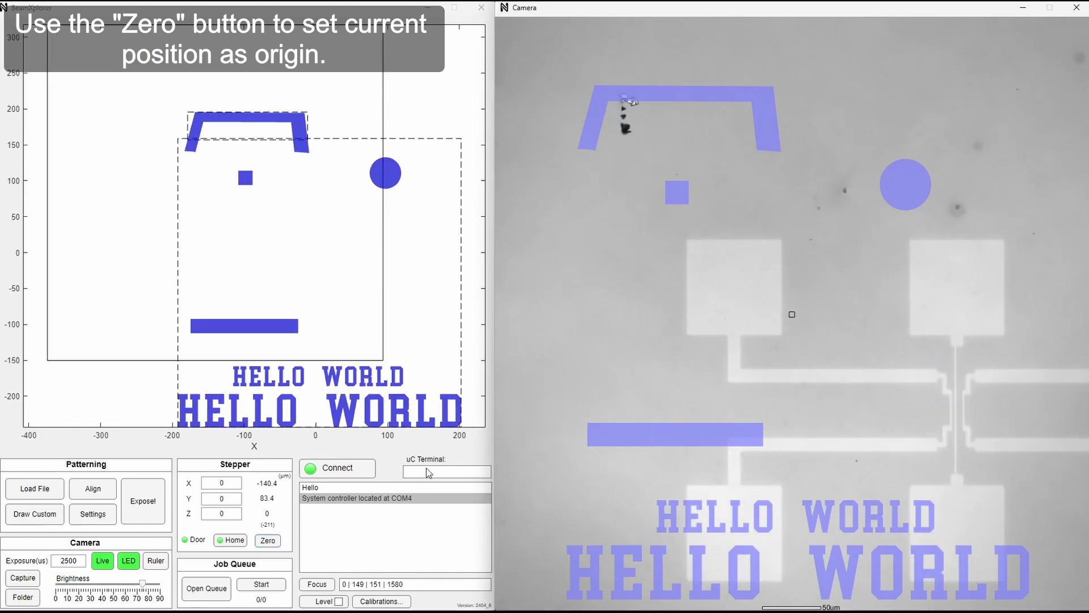
pyautogui.click(268, 540)
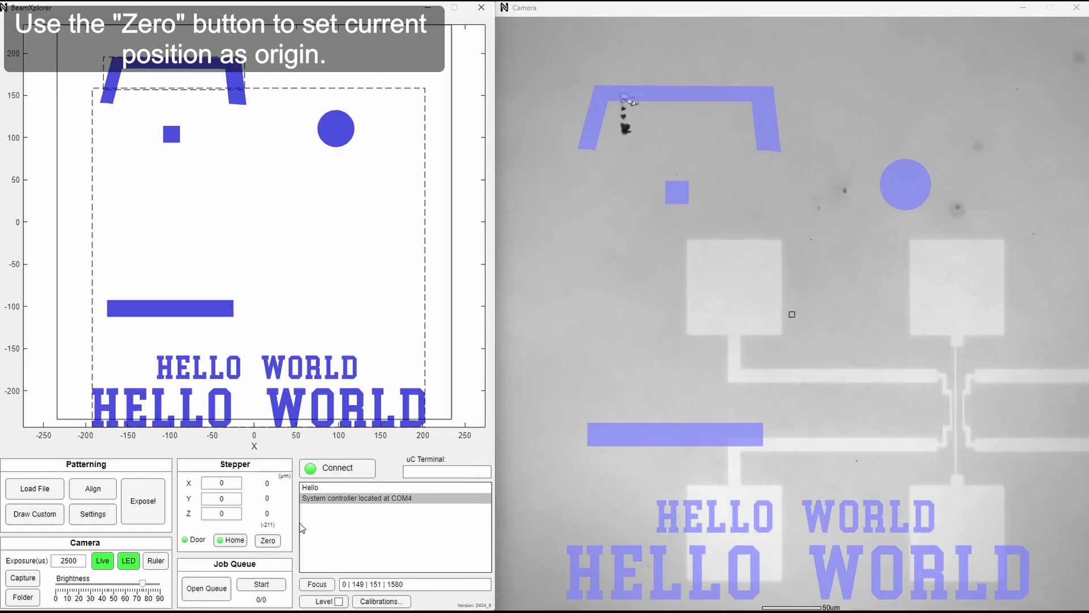
pyautogui.click(958, 409)
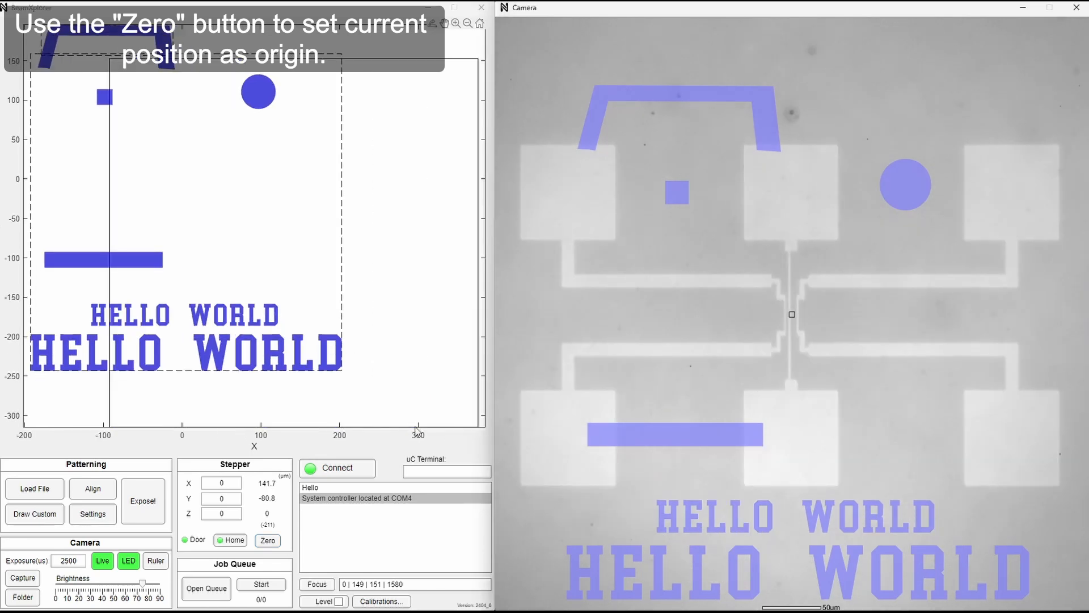
pyautogui.click(270, 541)
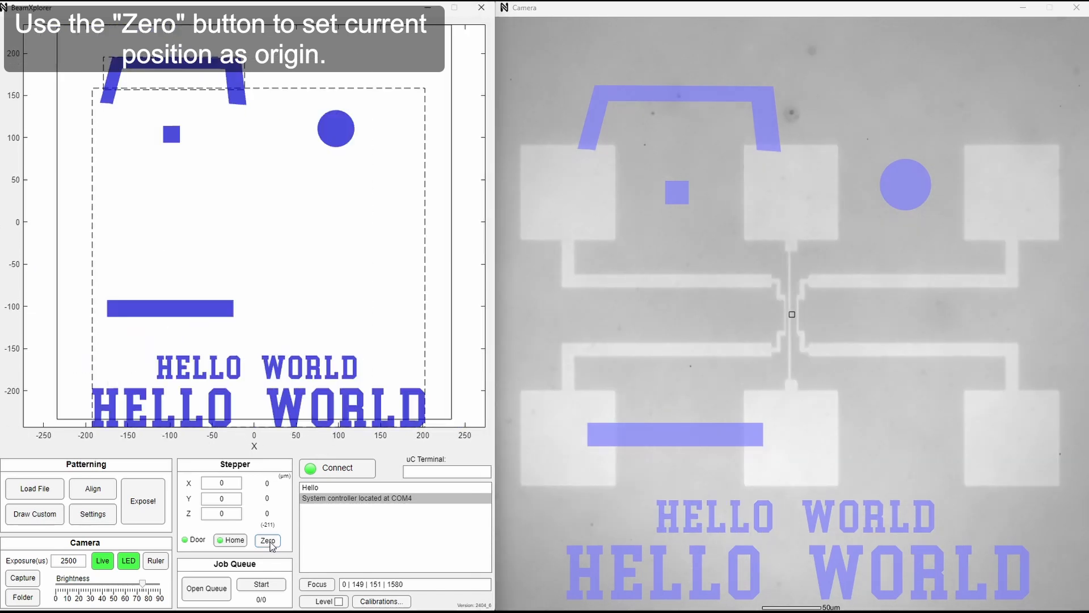
# Start exposing the custom shapes over the six-pad device.
pyautogui.click(147, 508)
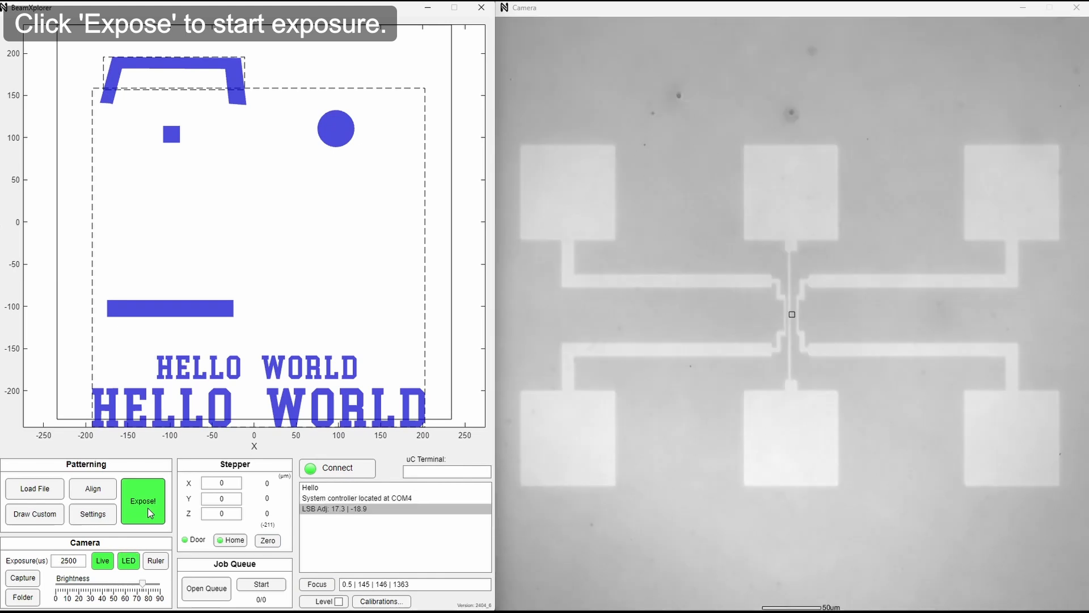